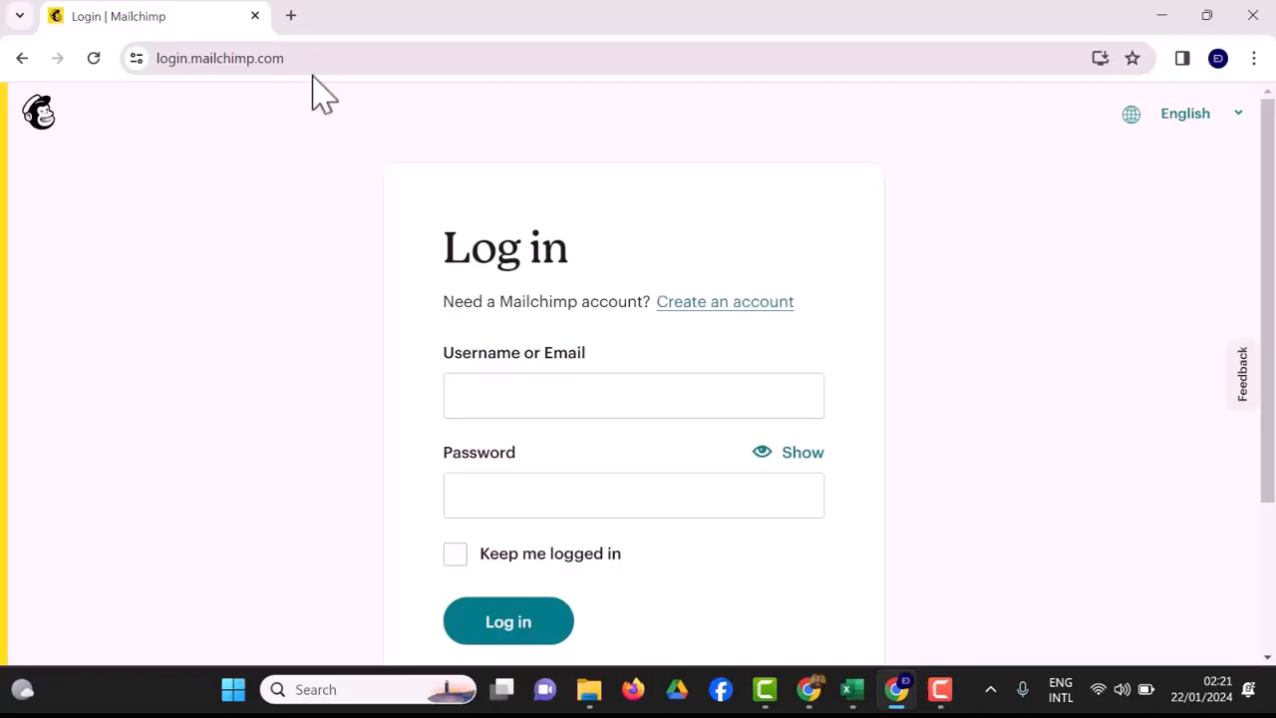
Enter the account's full e-mail address as the Mailchimp login username.
{"action": "left_click", "coordinate": [483, 397]}
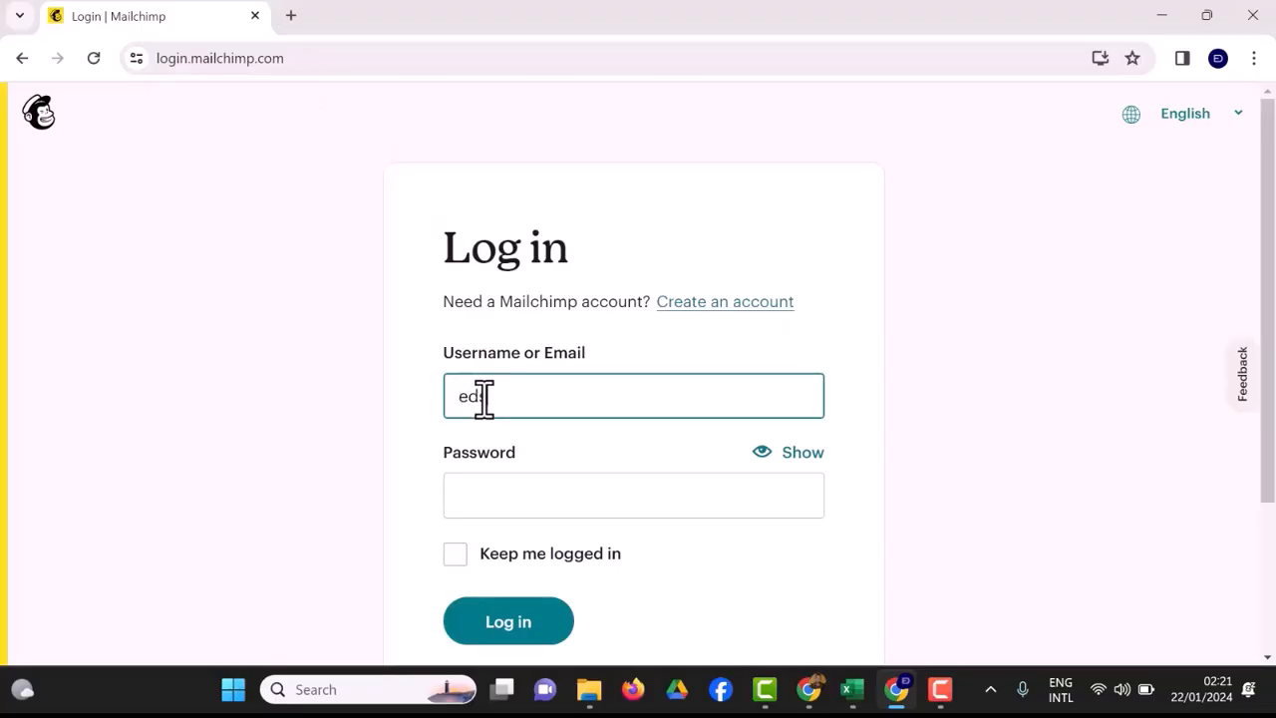
{"action": "left_click", "coordinate": [503, 495]}
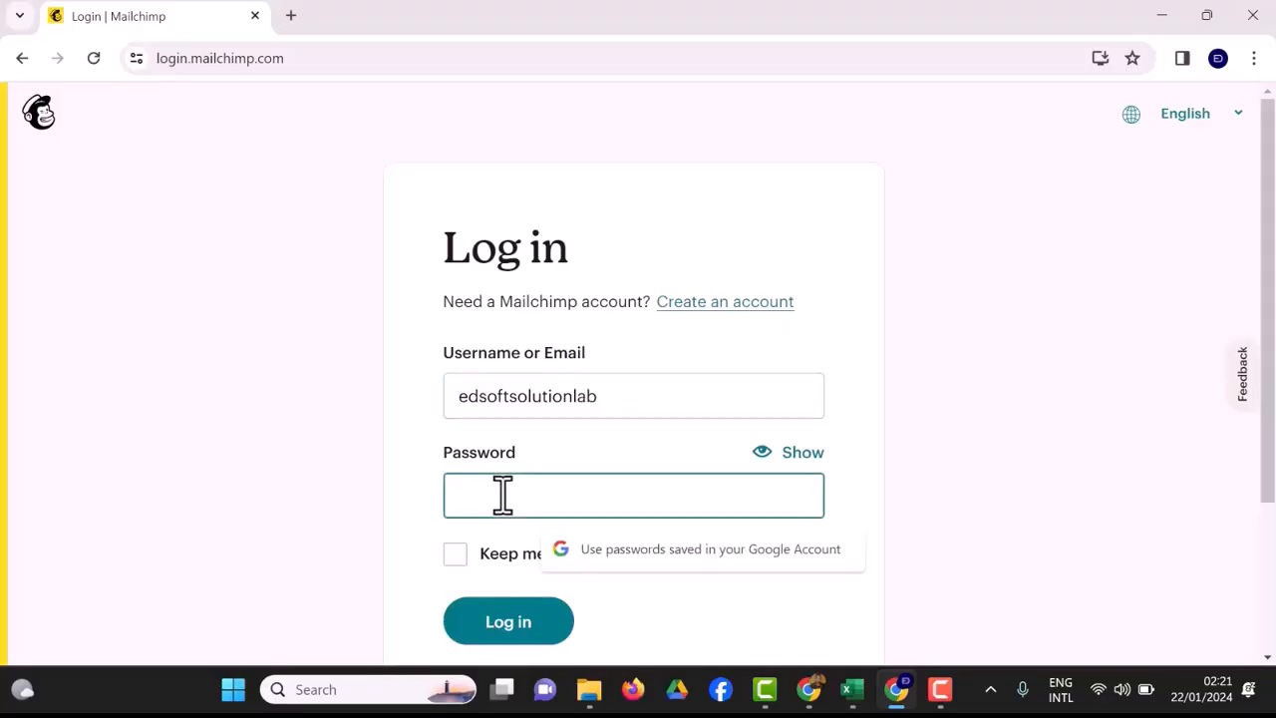
{"action": "left_click", "coordinate": [636, 395]}
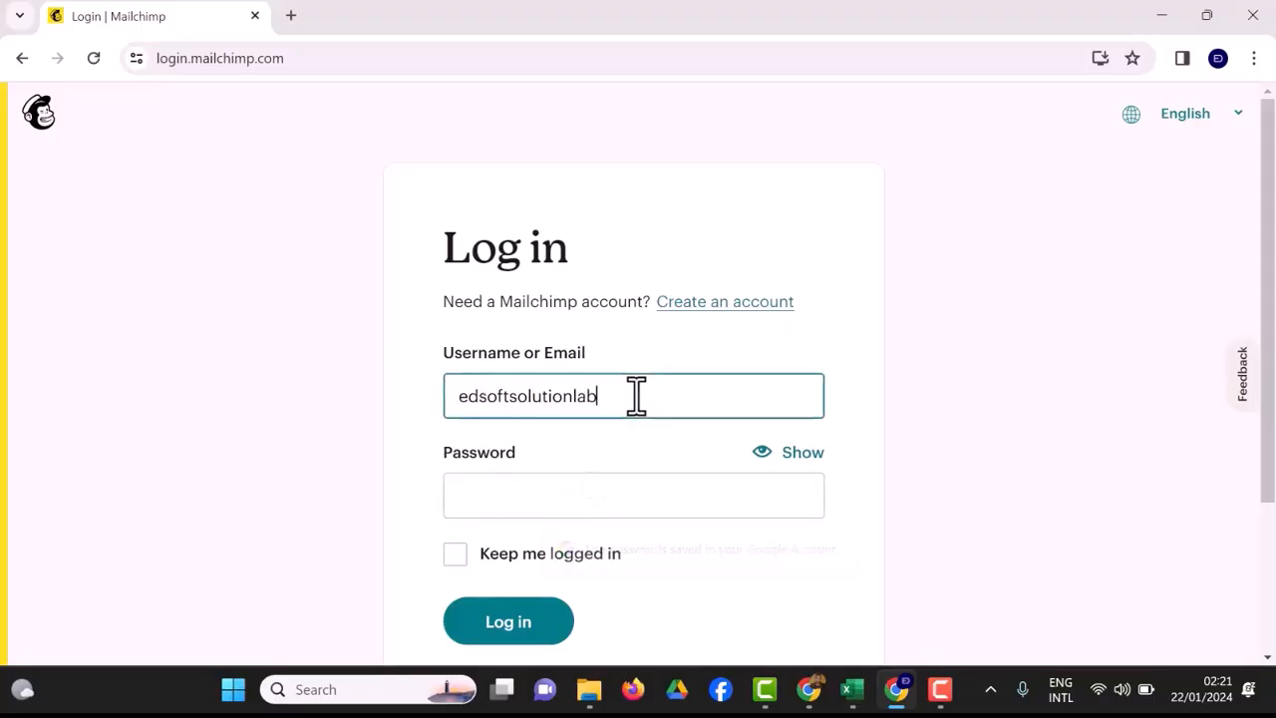
{"action": "type", "text": "@"}
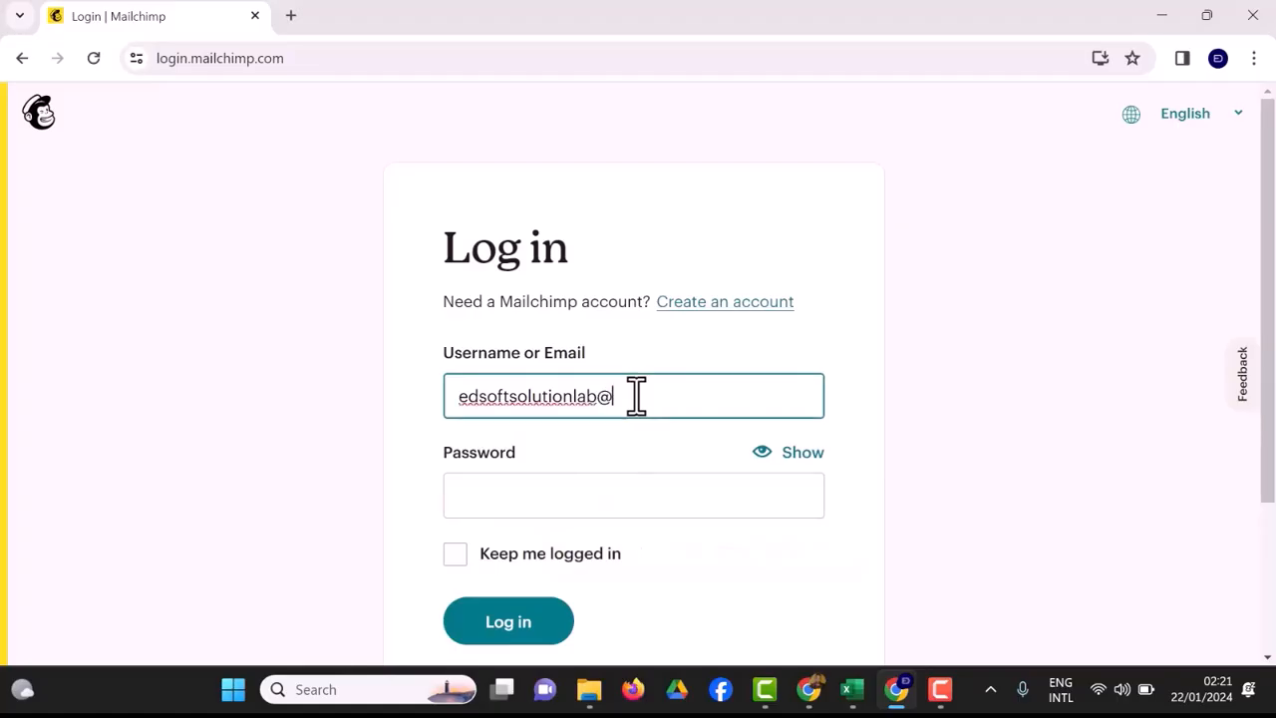
{"action": "type", "text": "gmail"}
{"action": "type", "text": ".com"}
Enter the account password and log in, declining to save the password in the browser.
{"action": "left_click", "coordinate": [618, 506]}
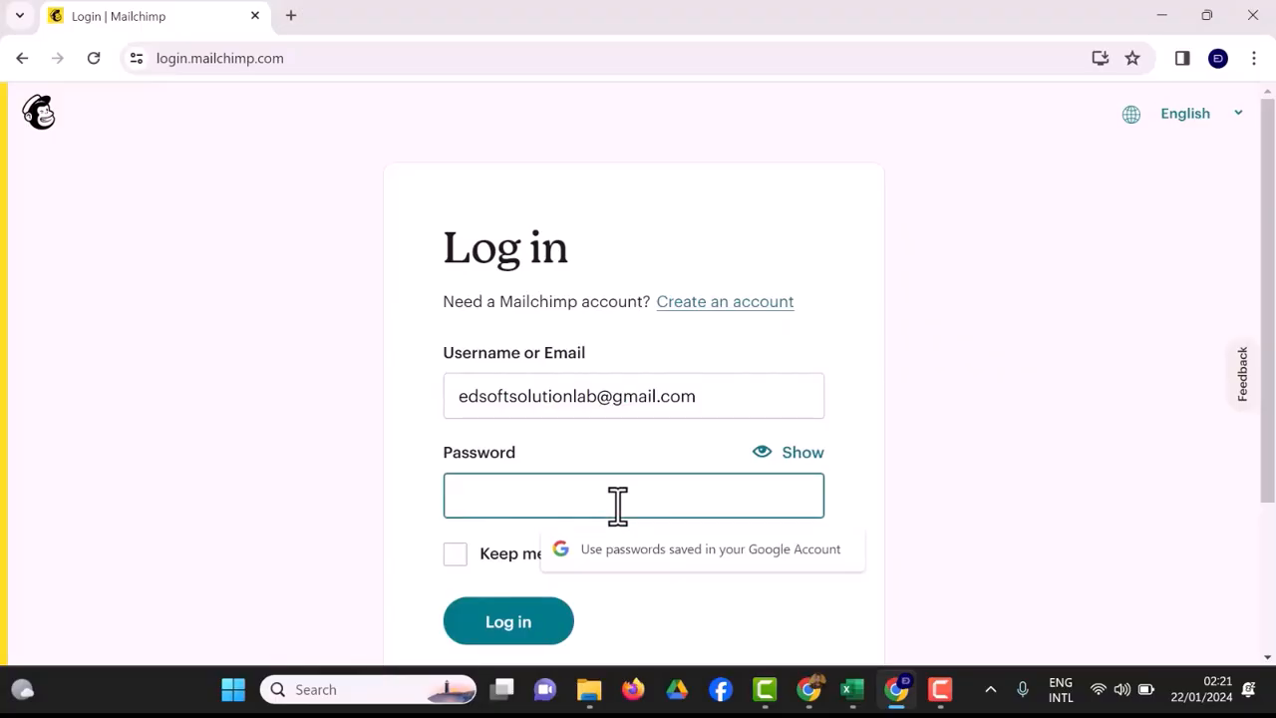
{"action": "type", "text": "••••"}
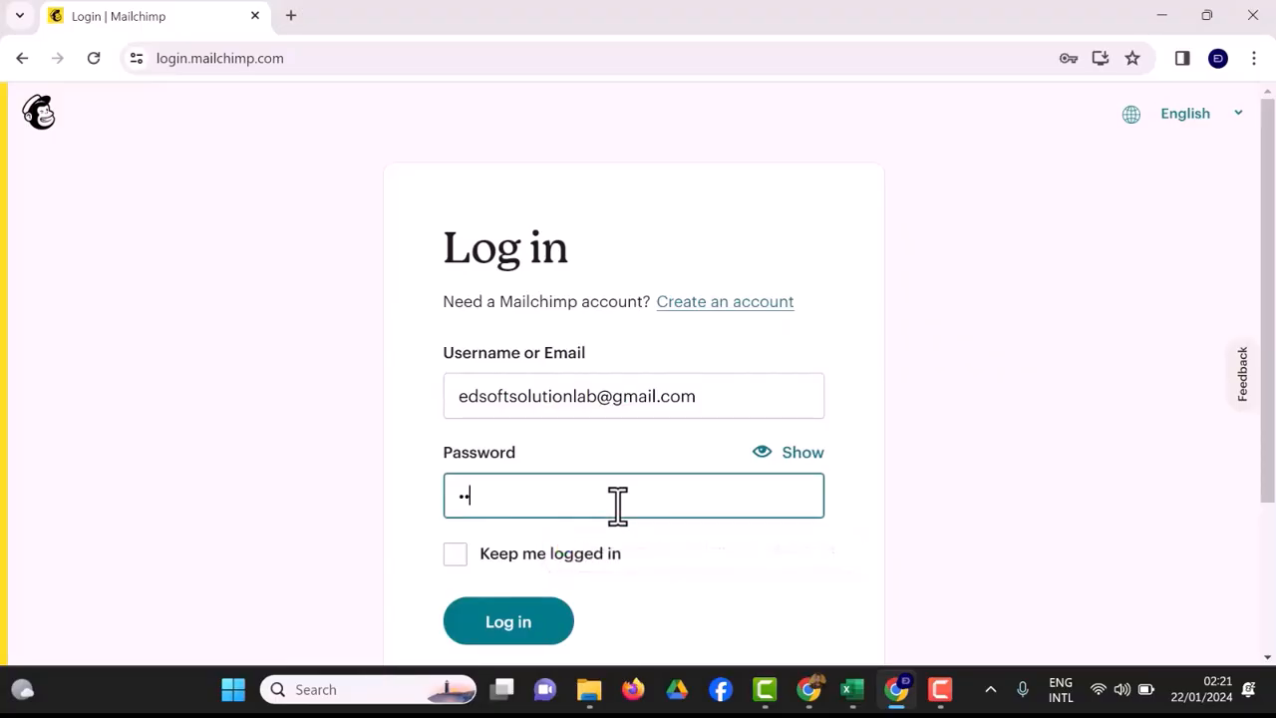
{"action": "type", "text": "•"}
{"action": "key", "text": "BackSpace"}
{"action": "key", "text": "BackSpace"}
{"action": "key", "text": "BackSpace"}
{"action": "key", "text": "BackSpace"}
{"action": "key", "text": "BackSpace"}
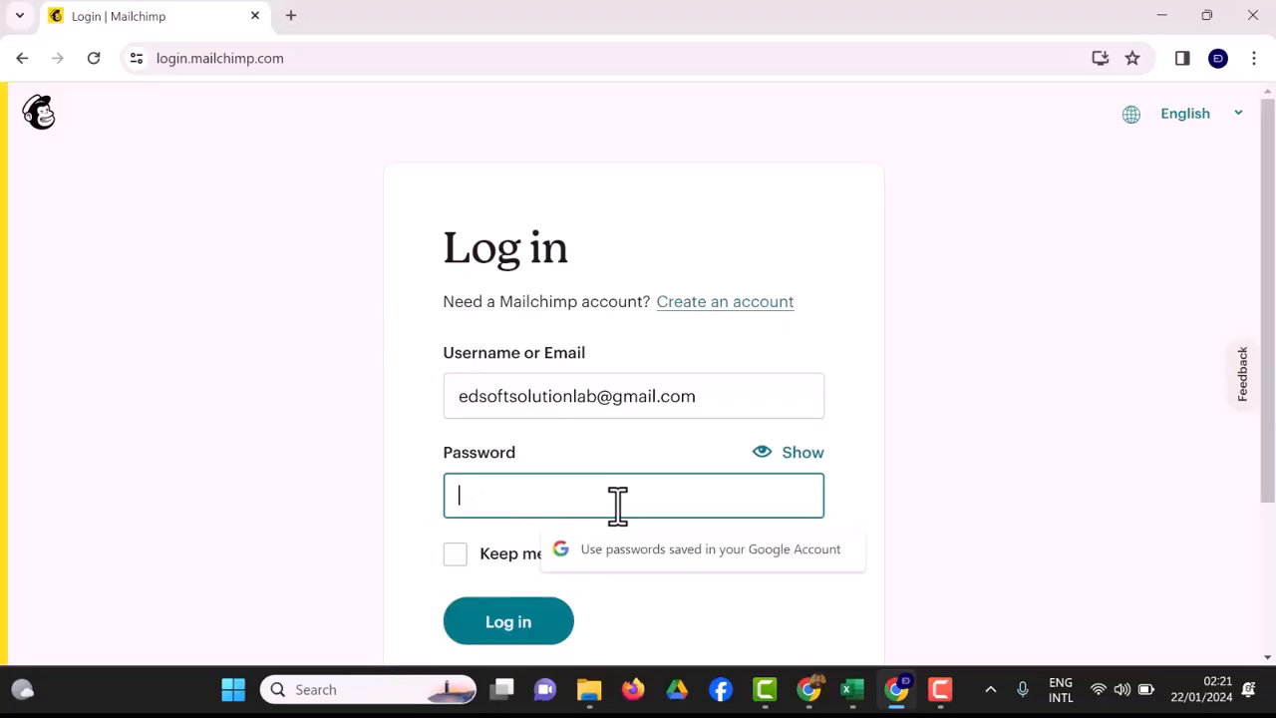
{"action": "type", "text": "•••••"}
{"action": "key", "text": "BackSpace"}
{"action": "key", "text": "BackSpace"}
{"action": "key", "text": "BackSpace"}
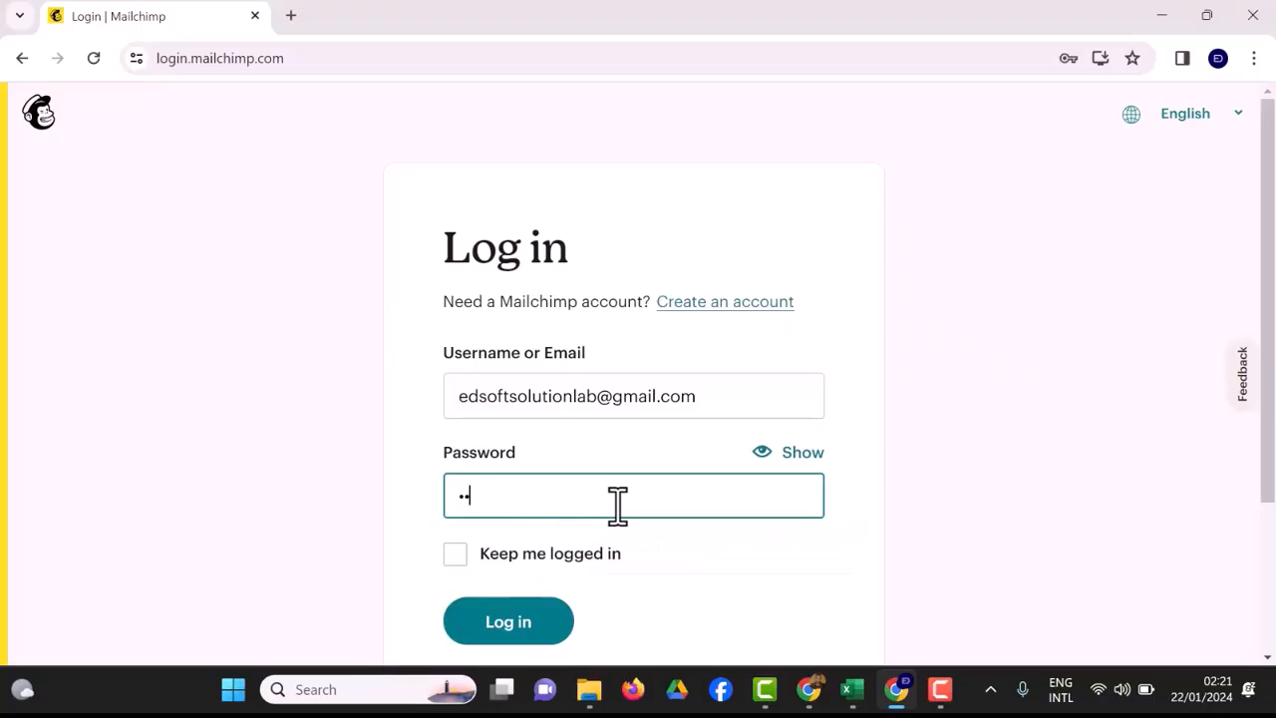
{"action": "type", "text": "•••••••••"}
{"action": "left_click", "coordinate": [518, 620]}
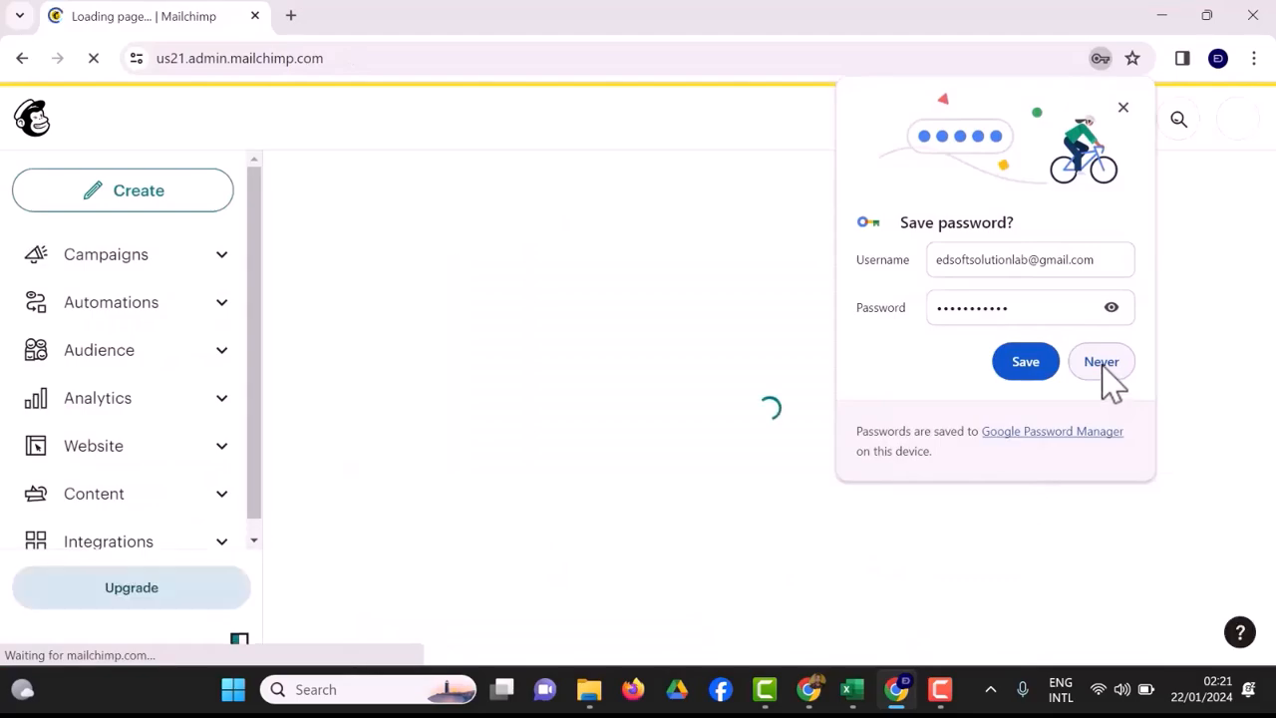
{"action": "left_click", "coordinate": [1100, 362]}
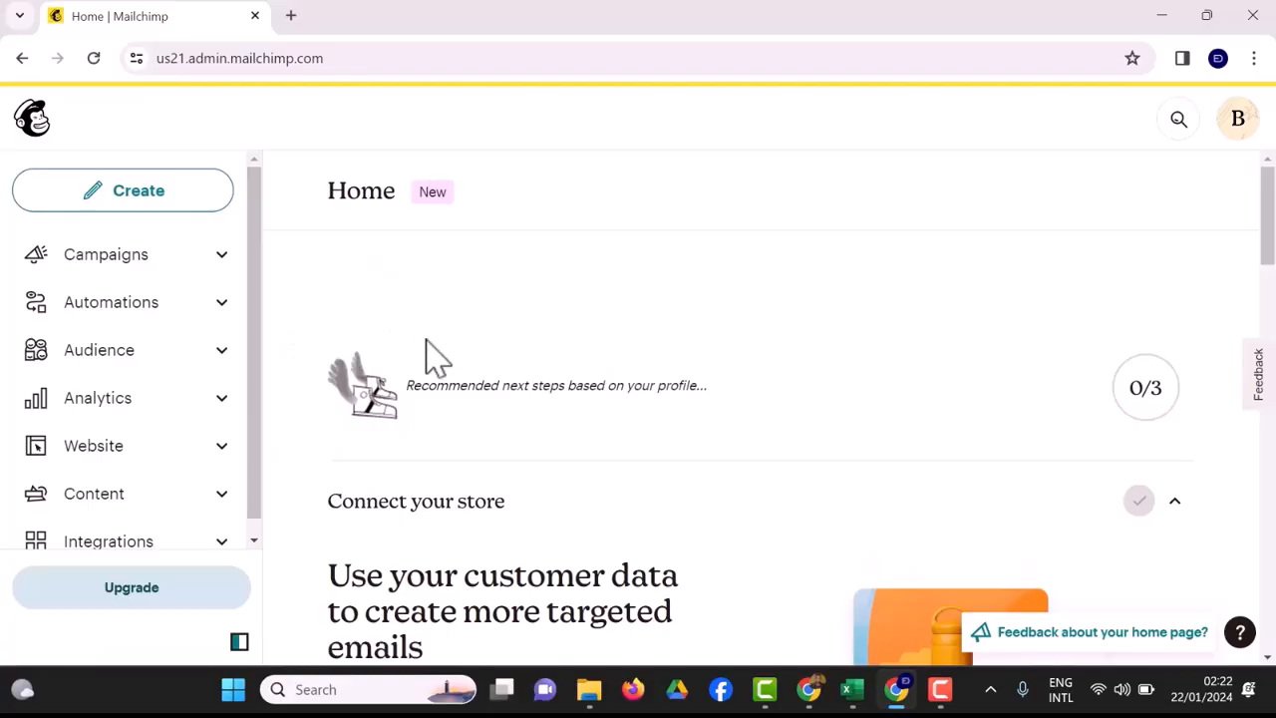
Open the Audience dashboard, look through its options for growing an audience, and start adding contacts.
{"action": "left_click", "coordinate": [228, 361]}
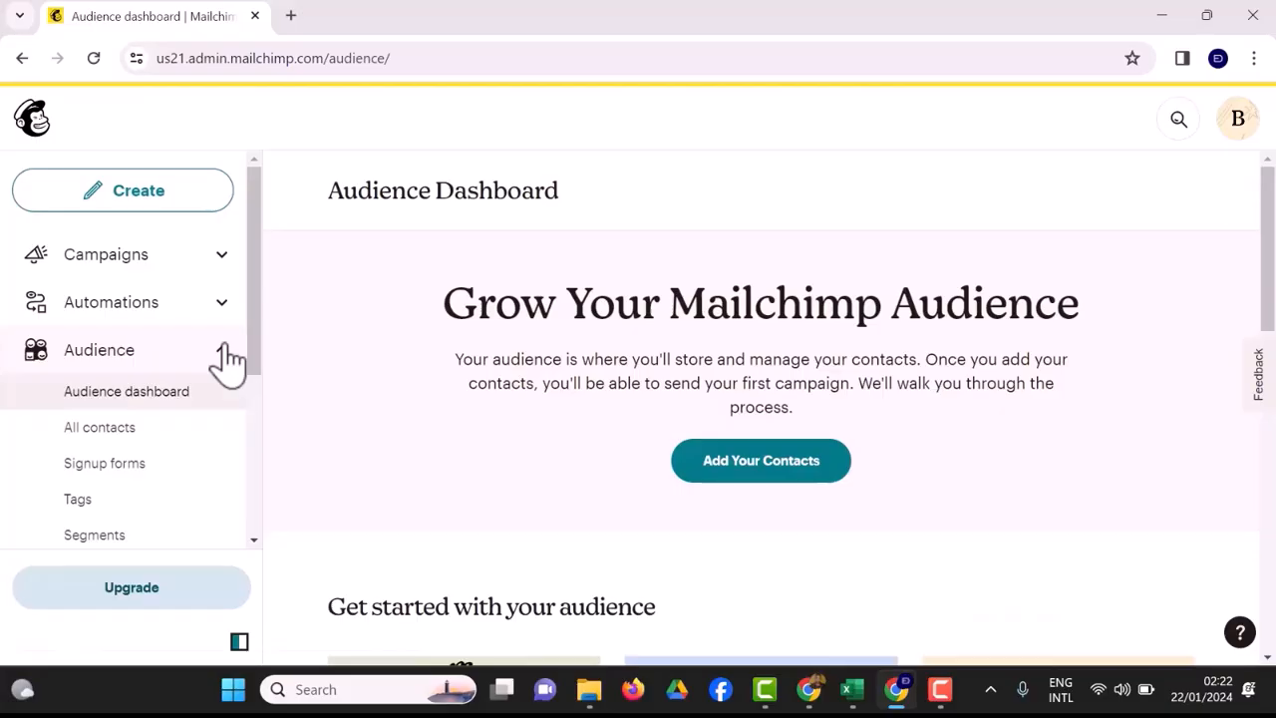
{"action": "scroll", "coordinate": [227, 363], "scroll_direction": "down", "scroll_amount": 1}
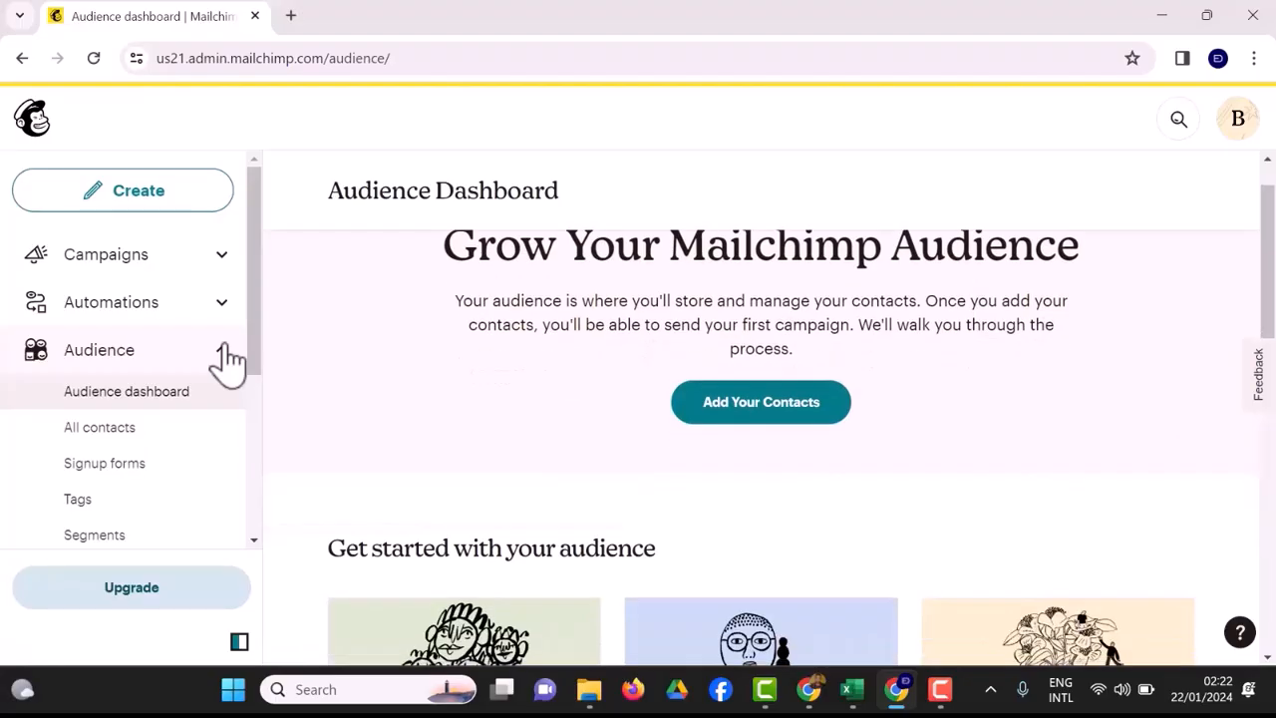
{"action": "scroll", "coordinate": [227, 359], "scroll_direction": "down", "scroll_amount": 3}
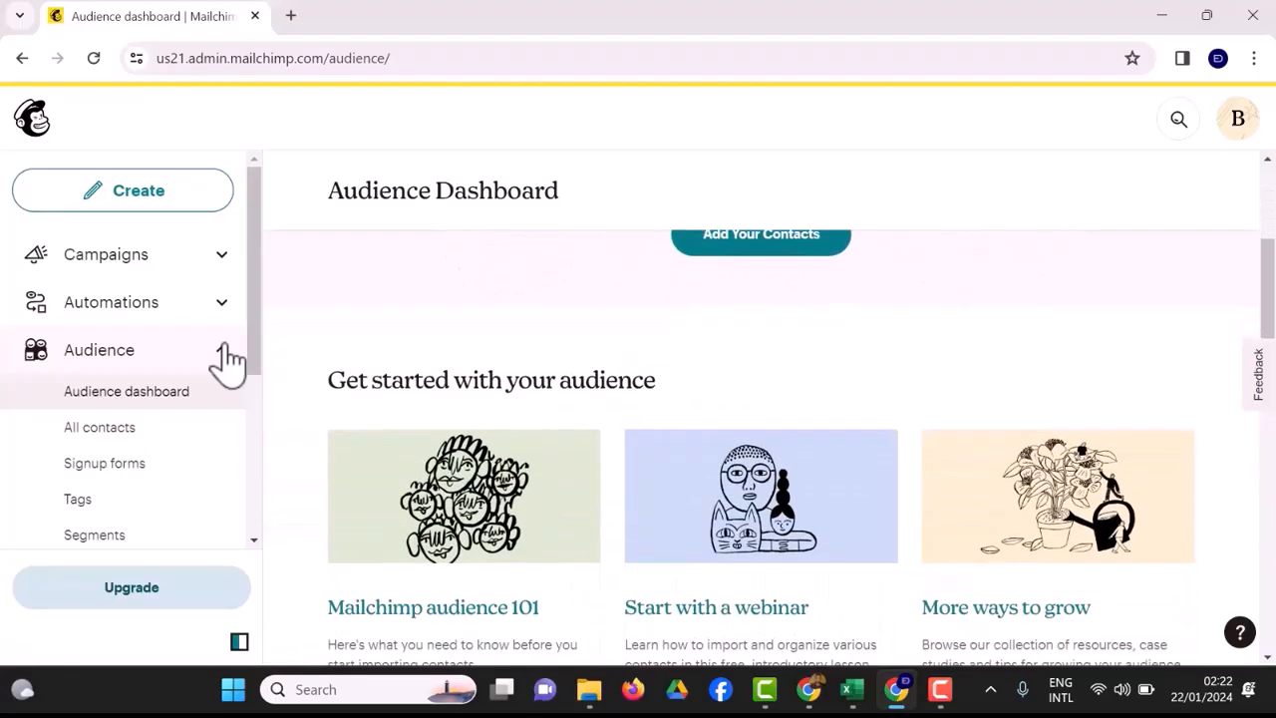
{"action": "scroll", "coordinate": [227, 358], "scroll_direction": "down", "scroll_amount": 4}
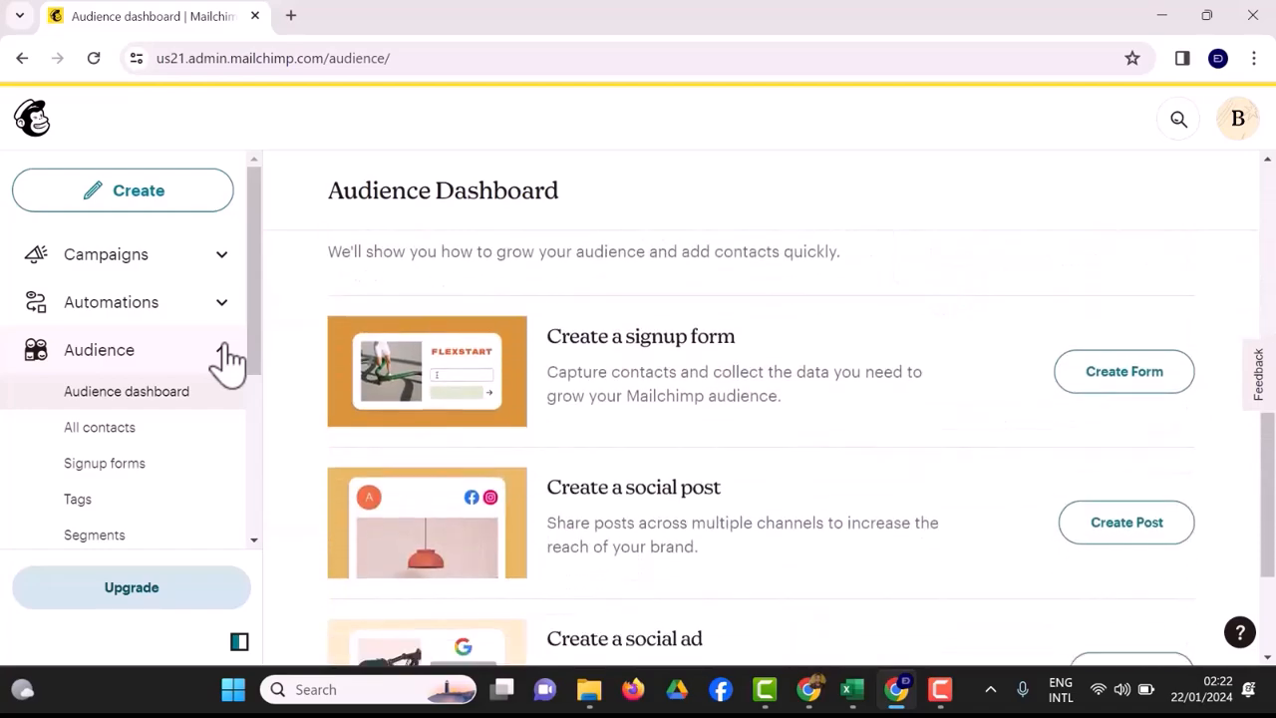
{"action": "scroll", "coordinate": [228, 359], "scroll_direction": "down", "scroll_amount": 2}
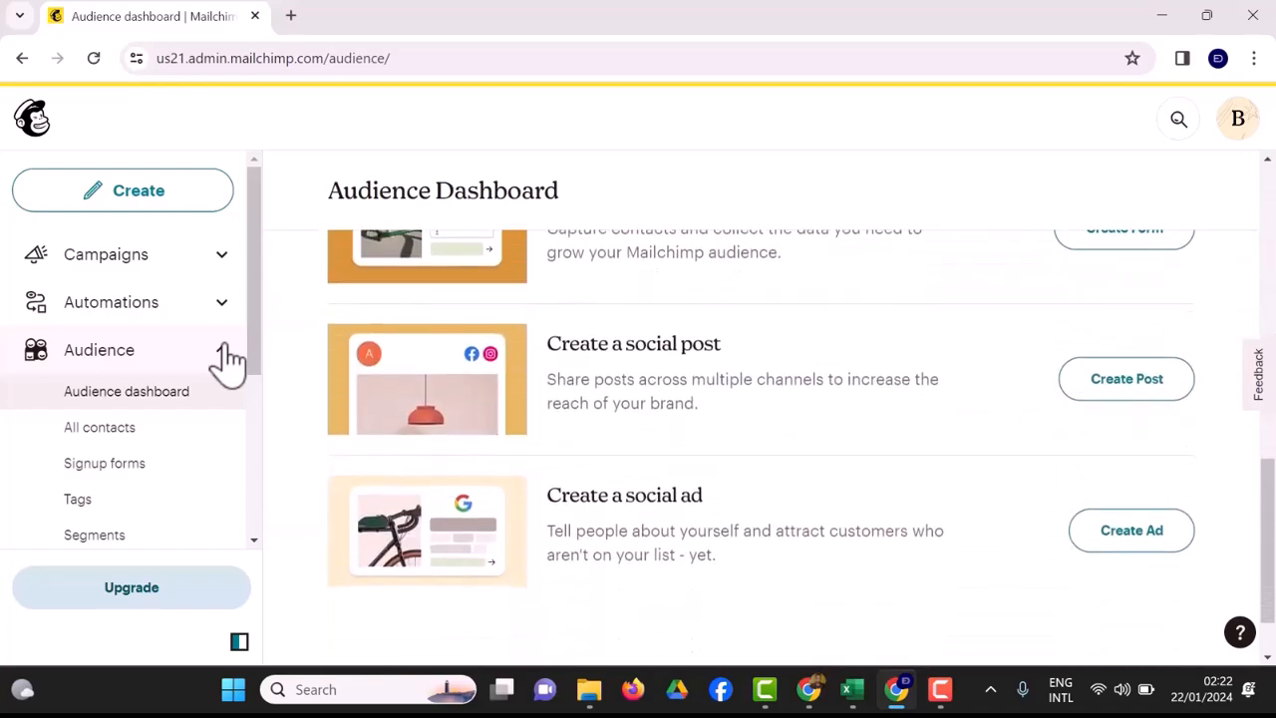
{"action": "scroll", "coordinate": [227, 359], "scroll_direction": "down", "scroll_amount": 1}
{"action": "scroll", "coordinate": [227, 359], "scroll_direction": "up", "scroll_amount": 3}
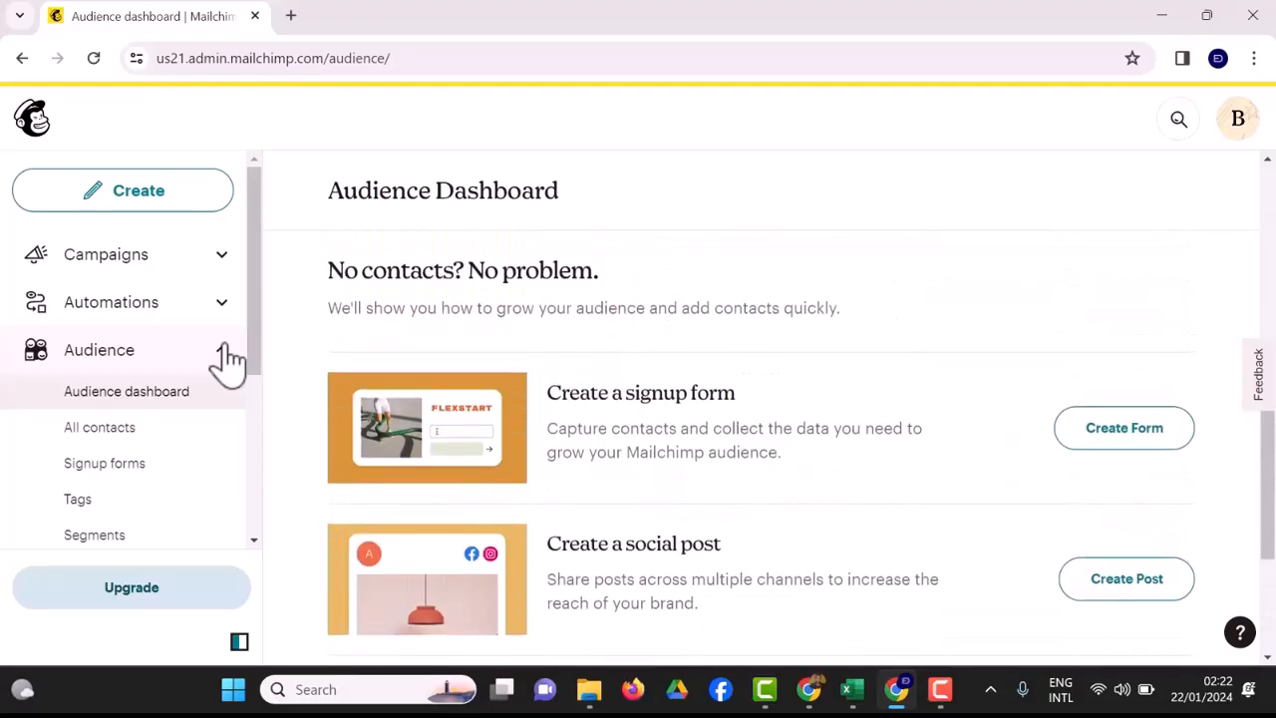
{"action": "scroll", "coordinate": [227, 359], "scroll_direction": "up", "scroll_amount": 8}
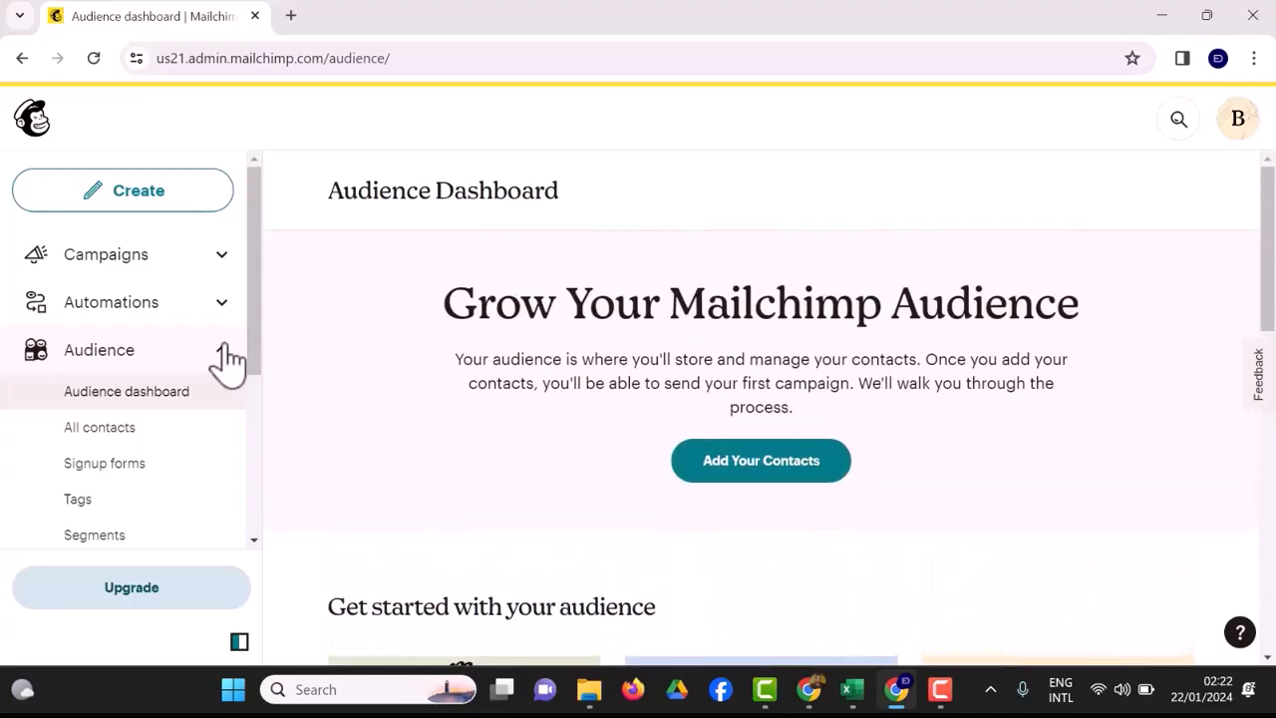
{"action": "left_click", "coordinate": [760, 460]}
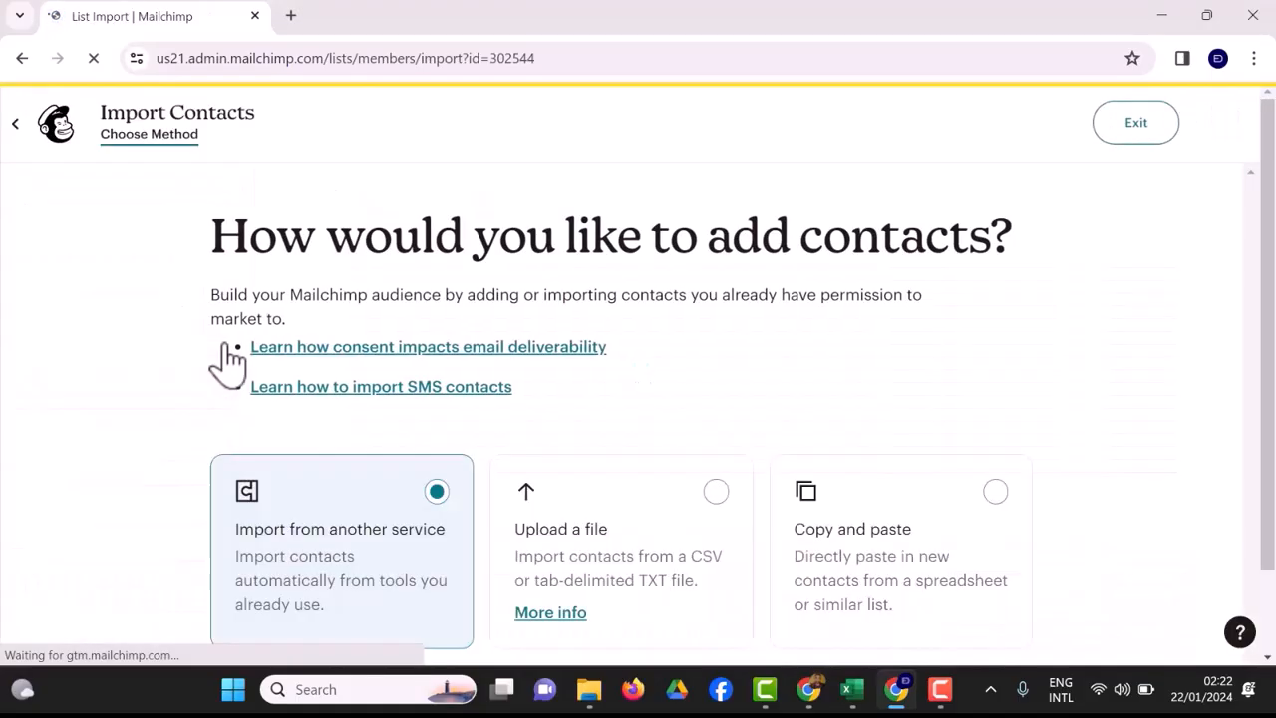
Choose Import from another service as the method for adding contacts and continue to the connection page.
{"action": "scroll", "coordinate": [227, 361], "scroll_direction": "down", "scroll_amount": 1}
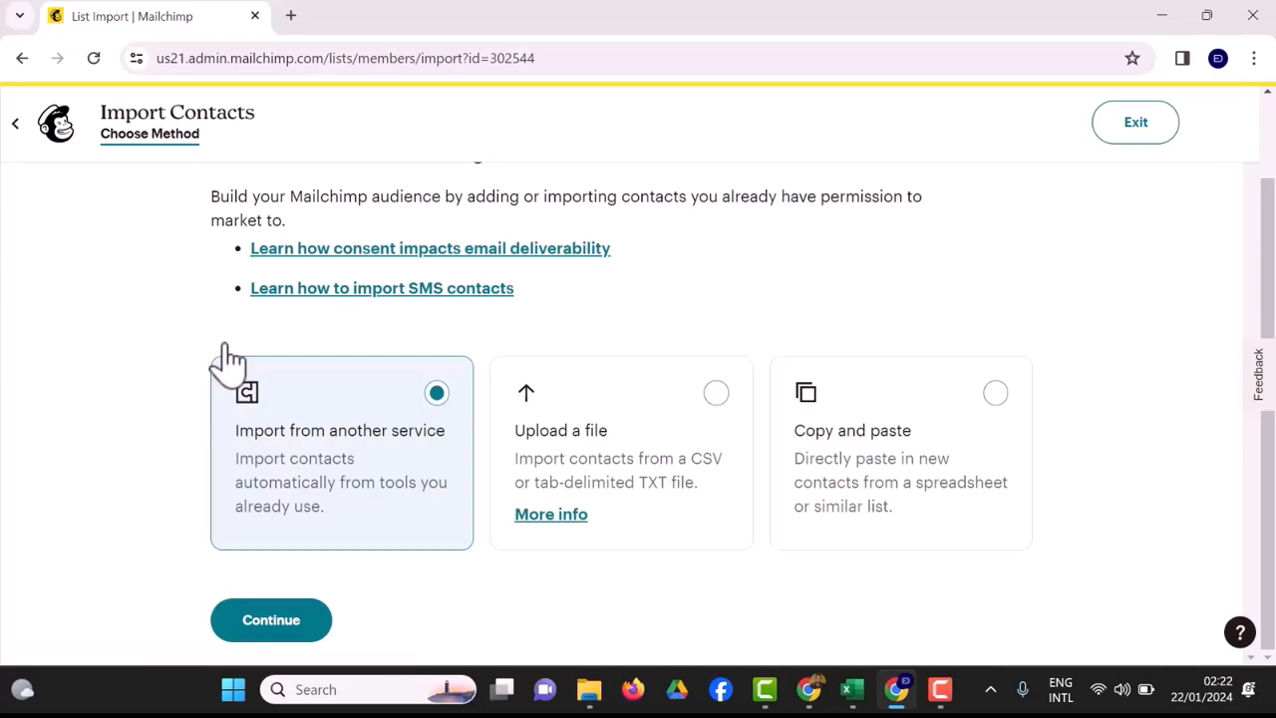
{"action": "key", "text": "Right"}
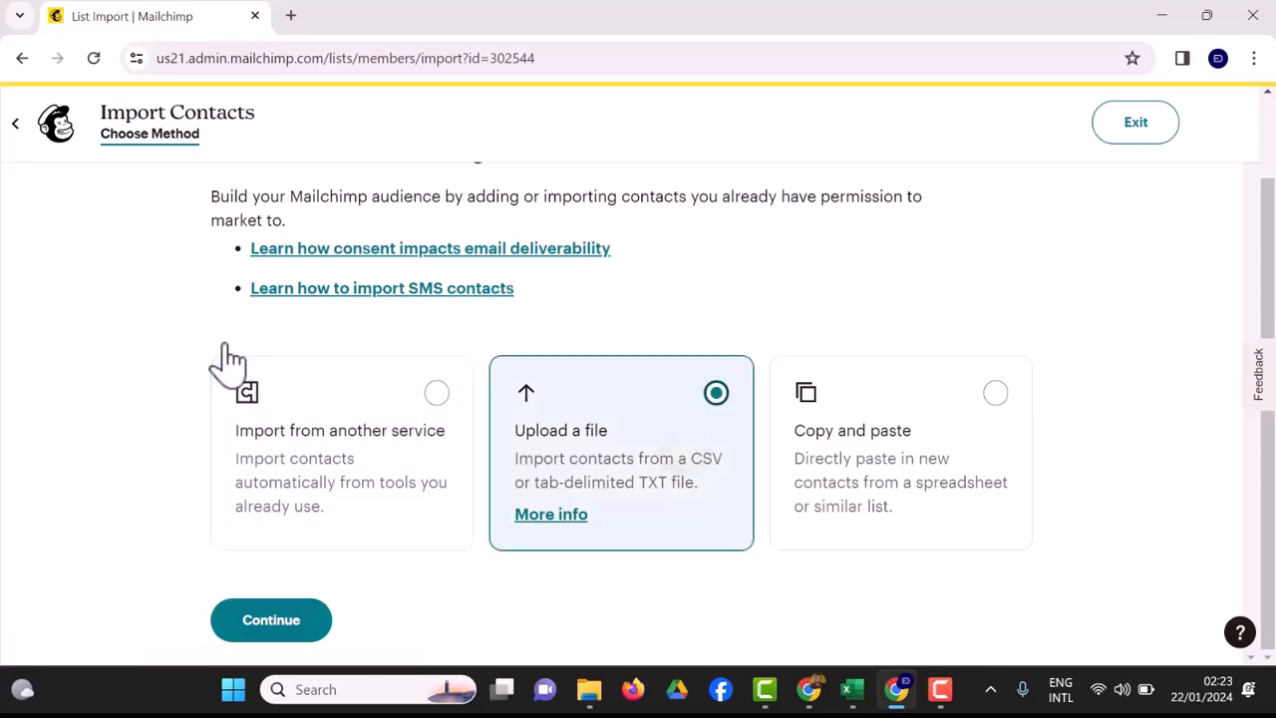
{"action": "key", "text": "Left"}
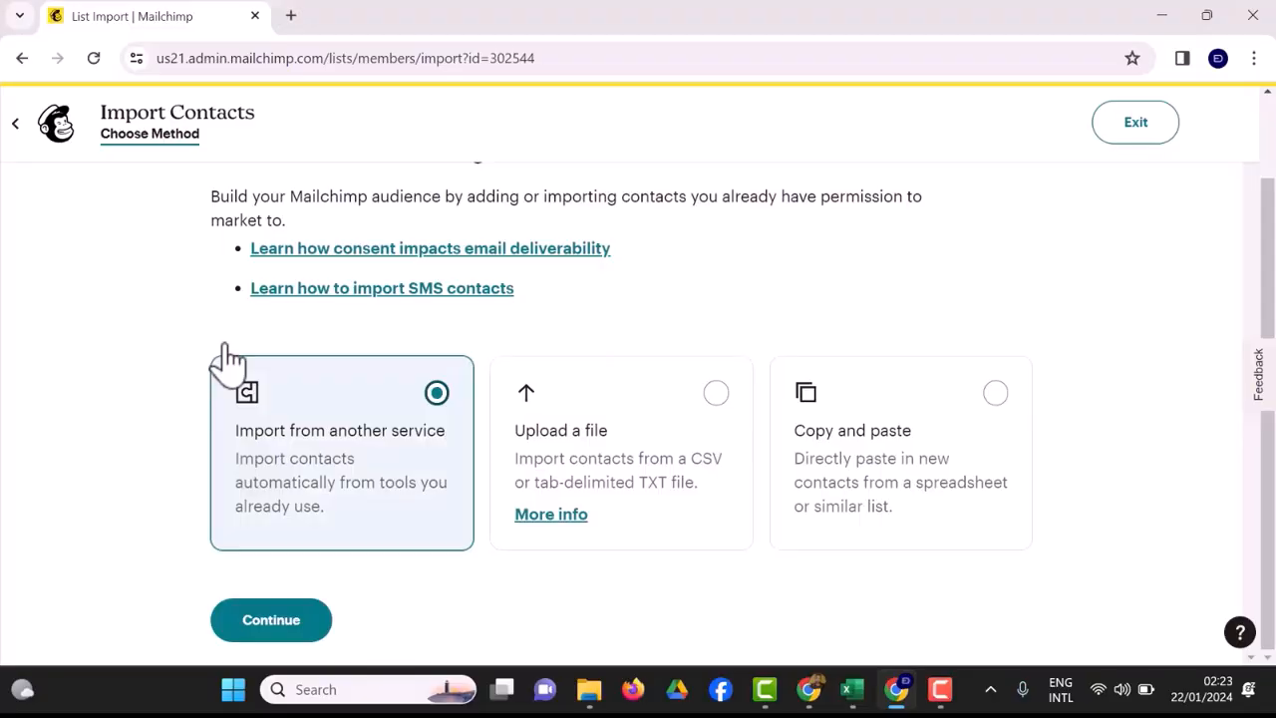
{"action": "key", "text": "Return"}
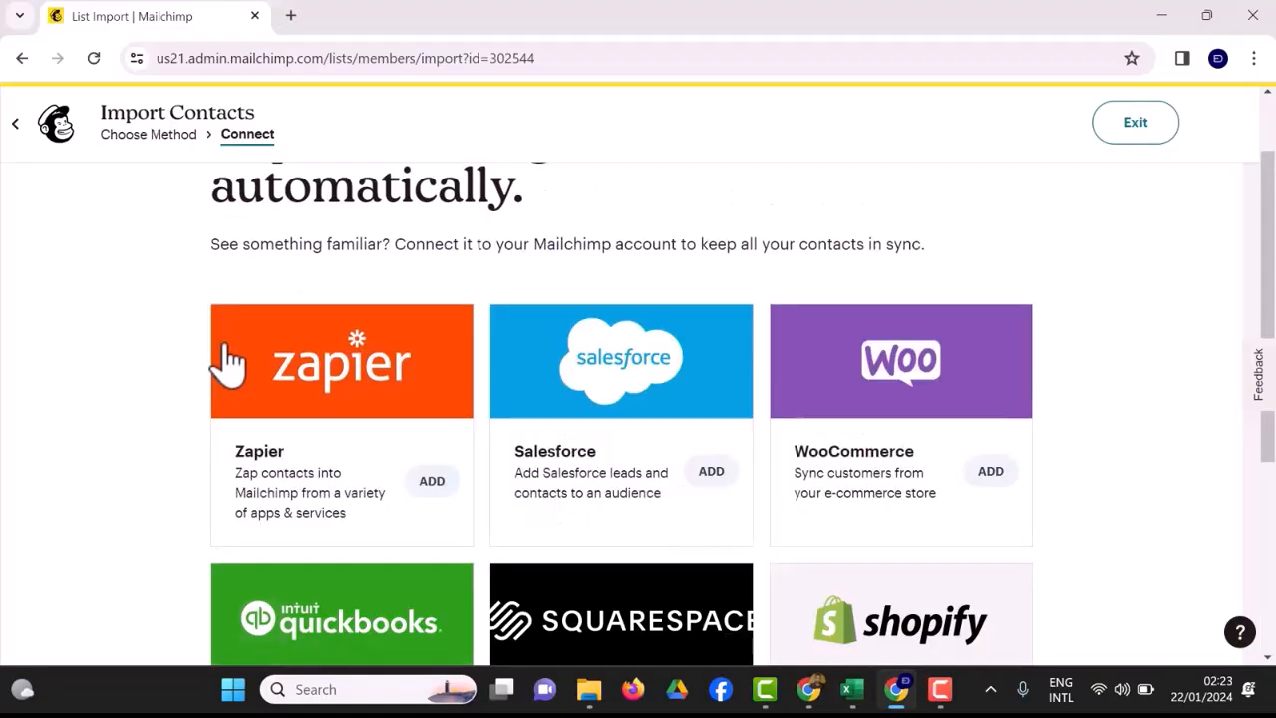
Examine the services that can be connected for automatic contact import, from Zapier and Salesforce to Squarespace Commerce and Shopify.
{"action": "scroll", "coordinate": [227, 363], "scroll_direction": "down", "scroll_amount": 4}
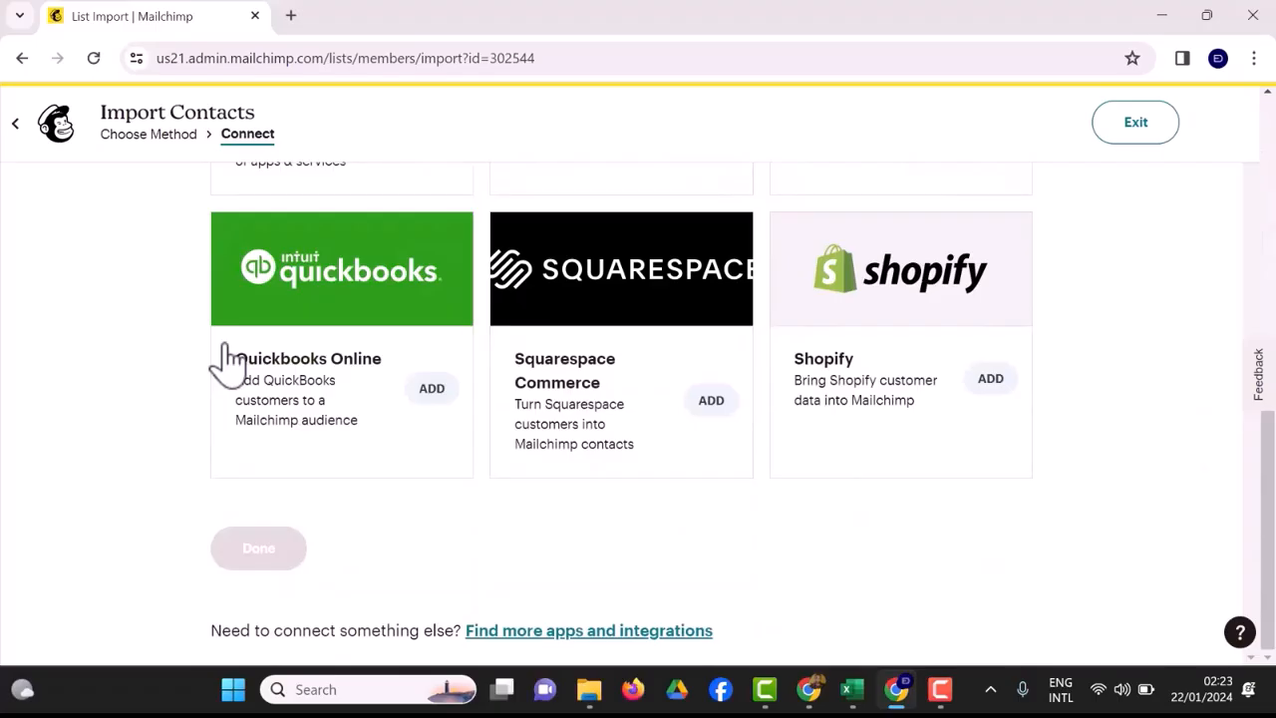
{"action": "scroll", "coordinate": [227, 364], "scroll_direction": "up", "scroll_amount": 3}
{"action": "scroll", "coordinate": [227, 364], "scroll_direction": "down", "scroll_amount": 1}
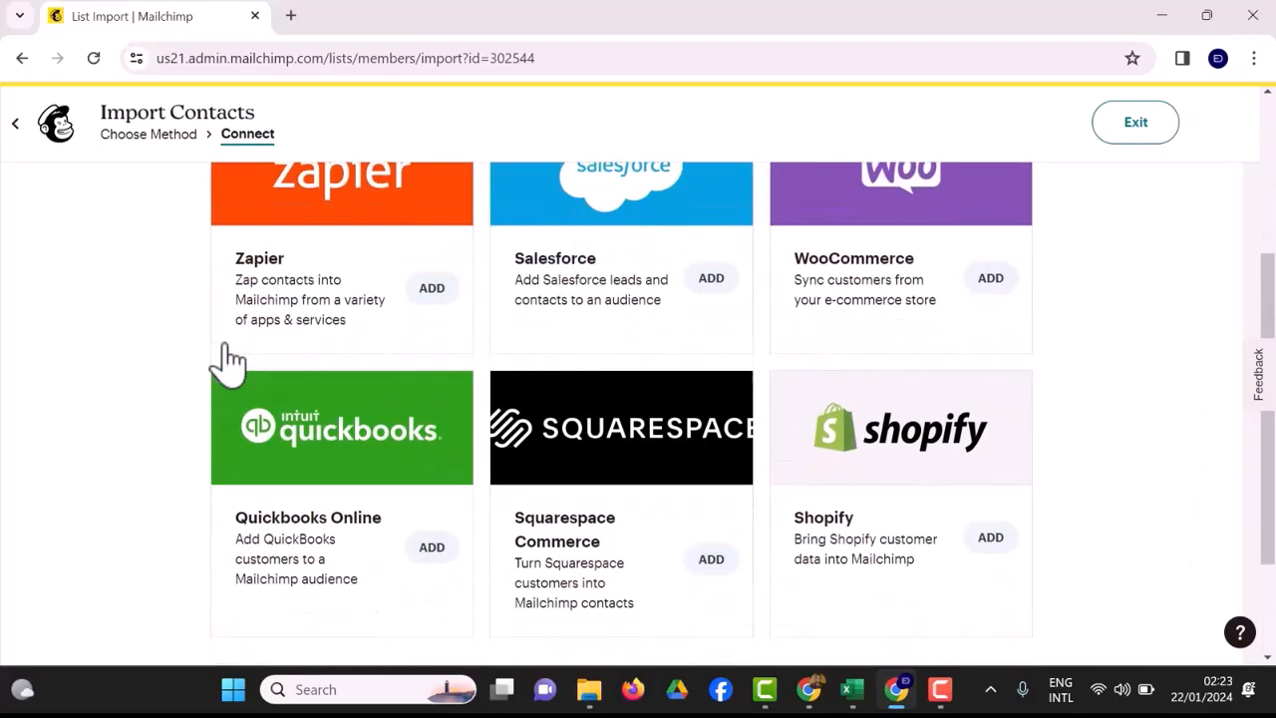
{"action": "scroll", "coordinate": [227, 363], "scroll_direction": "down", "scroll_amount": 2}
{"action": "scroll", "coordinate": [228, 363], "scroll_direction": "up", "scroll_amount": 1}
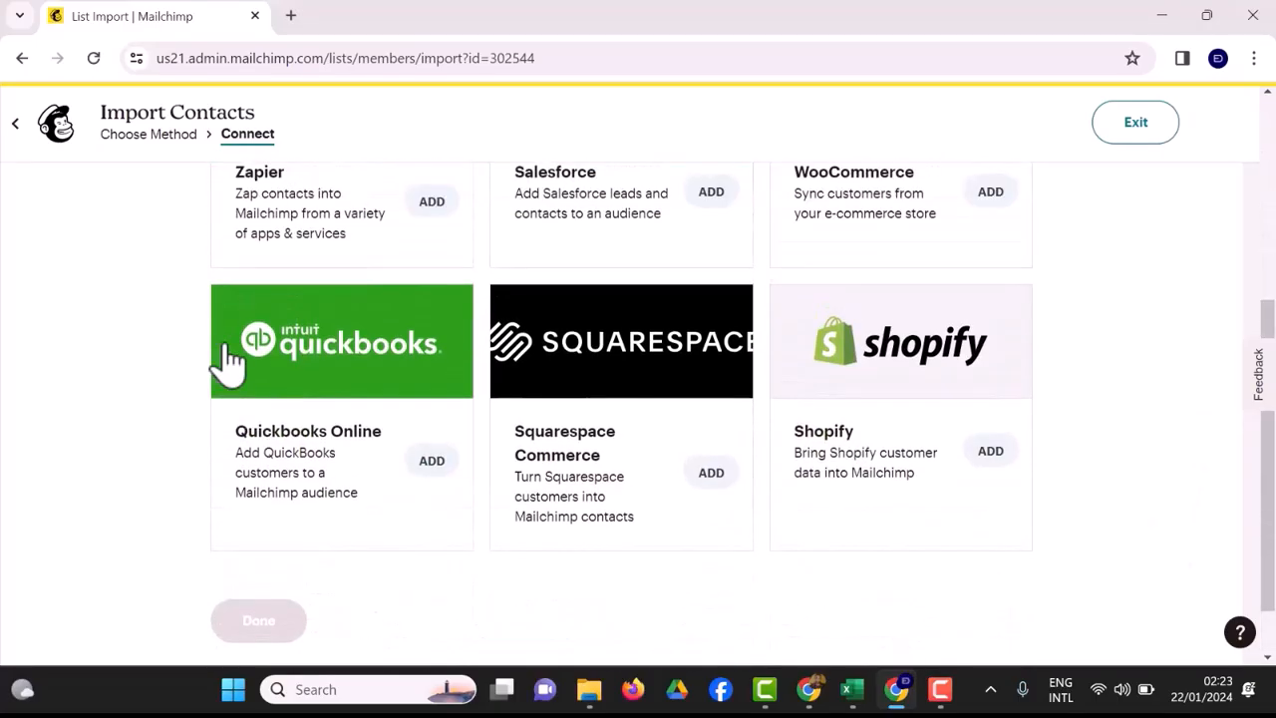
{"action": "scroll", "coordinate": [228, 363], "scroll_direction": "up", "scroll_amount": 1}
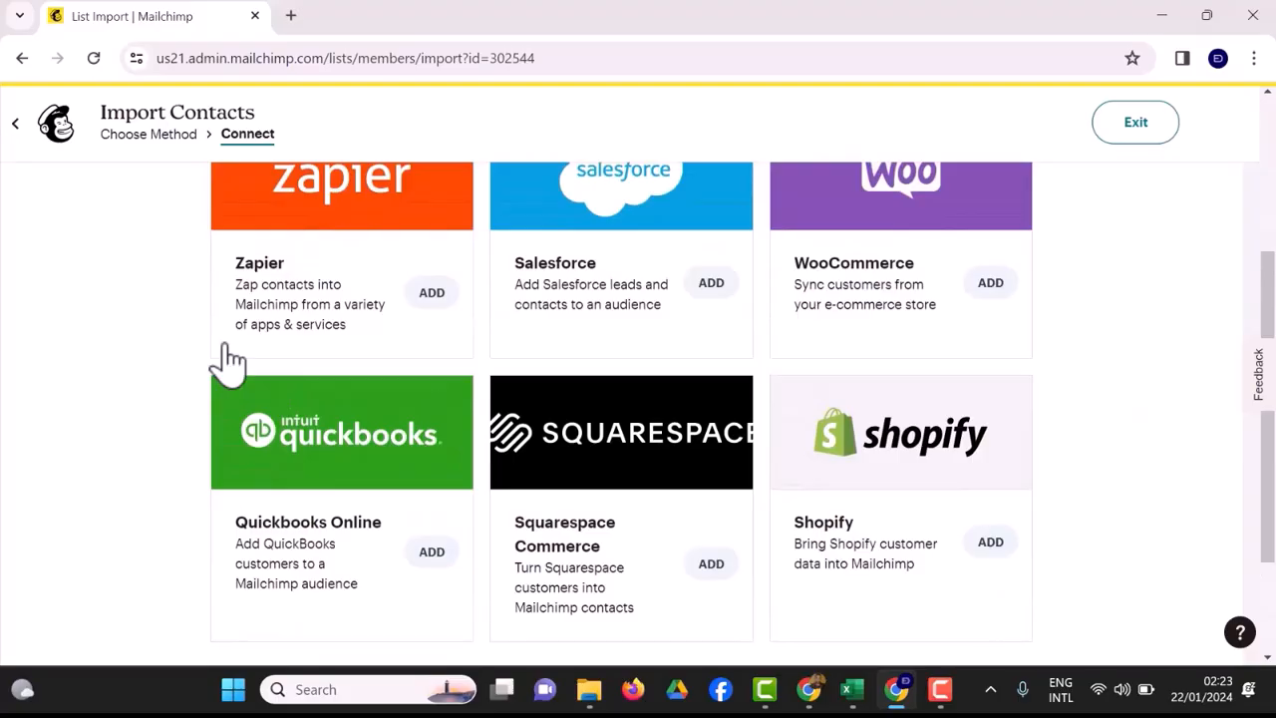
{"action": "scroll", "coordinate": [227, 363], "scroll_direction": "up", "scroll_amount": 1}
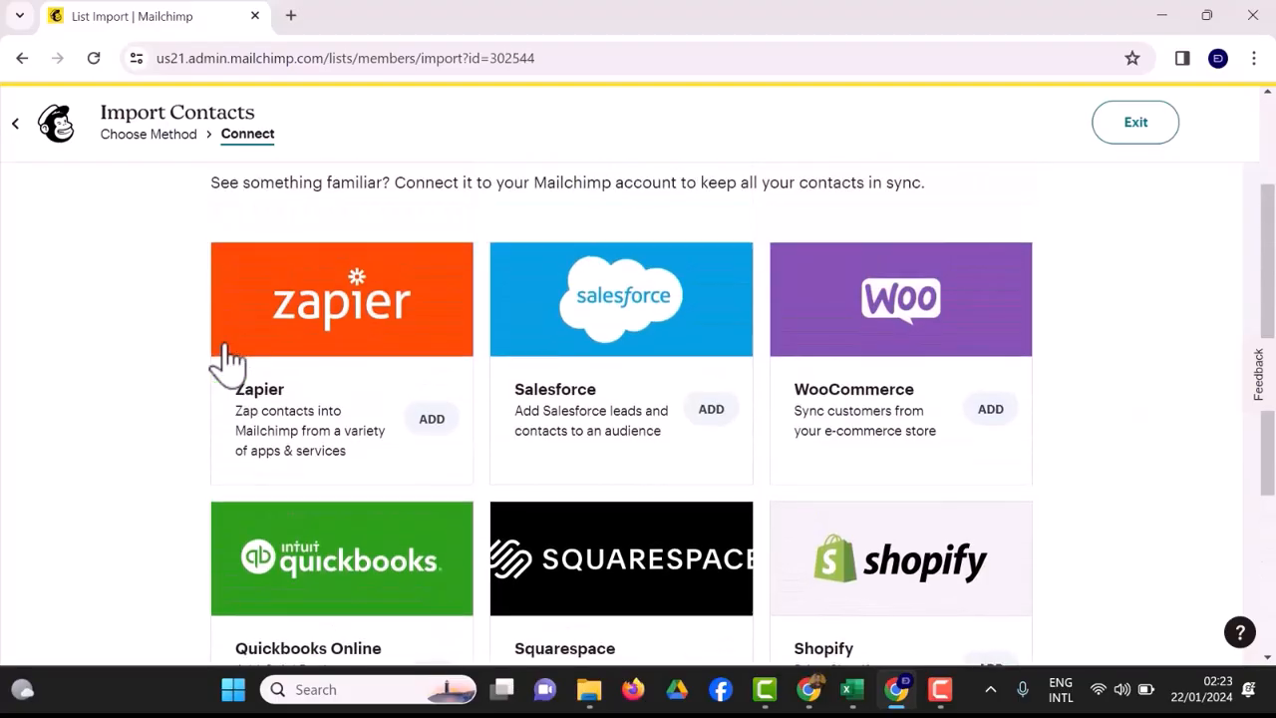
{"action": "scroll", "coordinate": [227, 363], "scroll_direction": "up", "scroll_amount": 2}
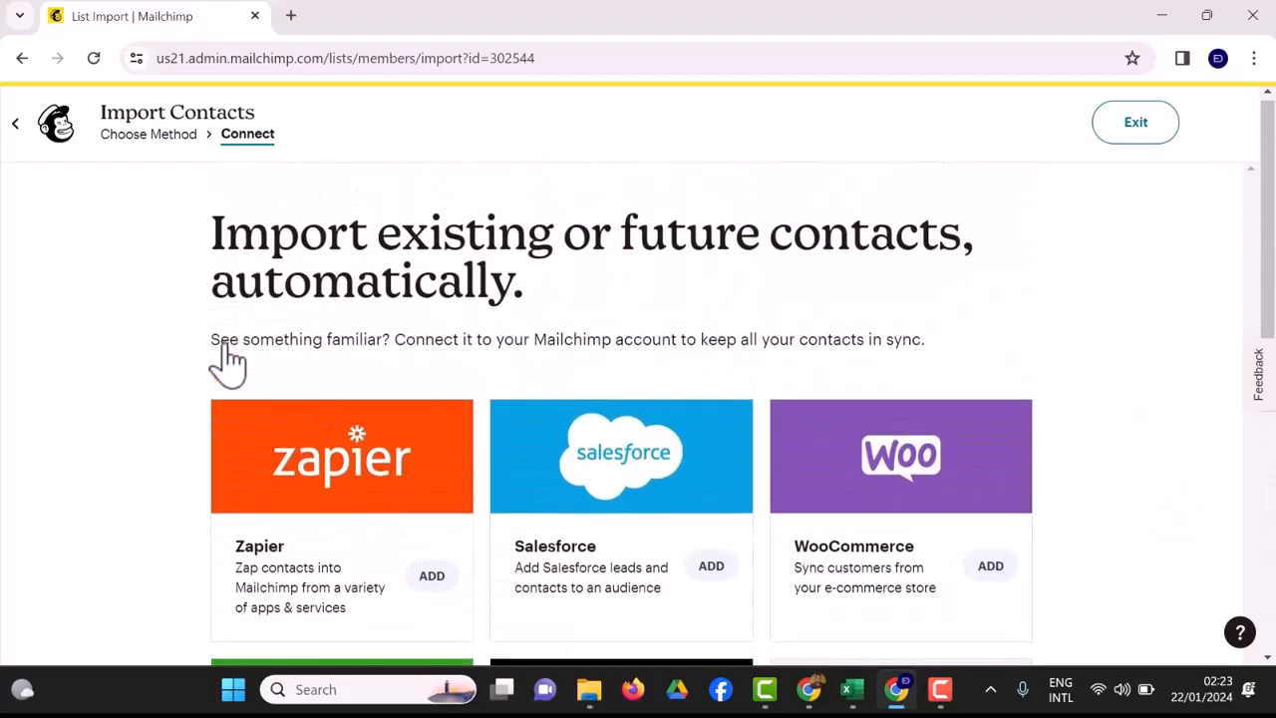
{"action": "scroll", "coordinate": [227, 364], "scroll_direction": "down", "scroll_amount": 1}
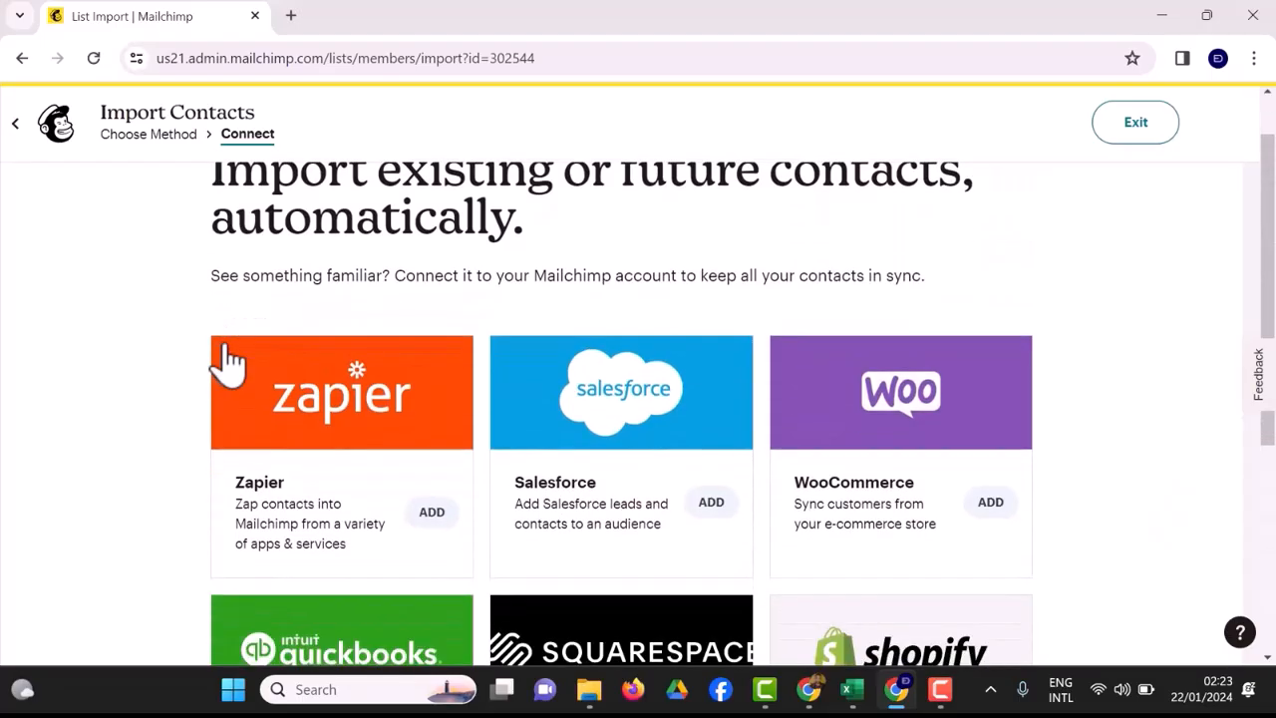
{"action": "scroll", "coordinate": [227, 364], "scroll_direction": "down", "scroll_amount": 1}
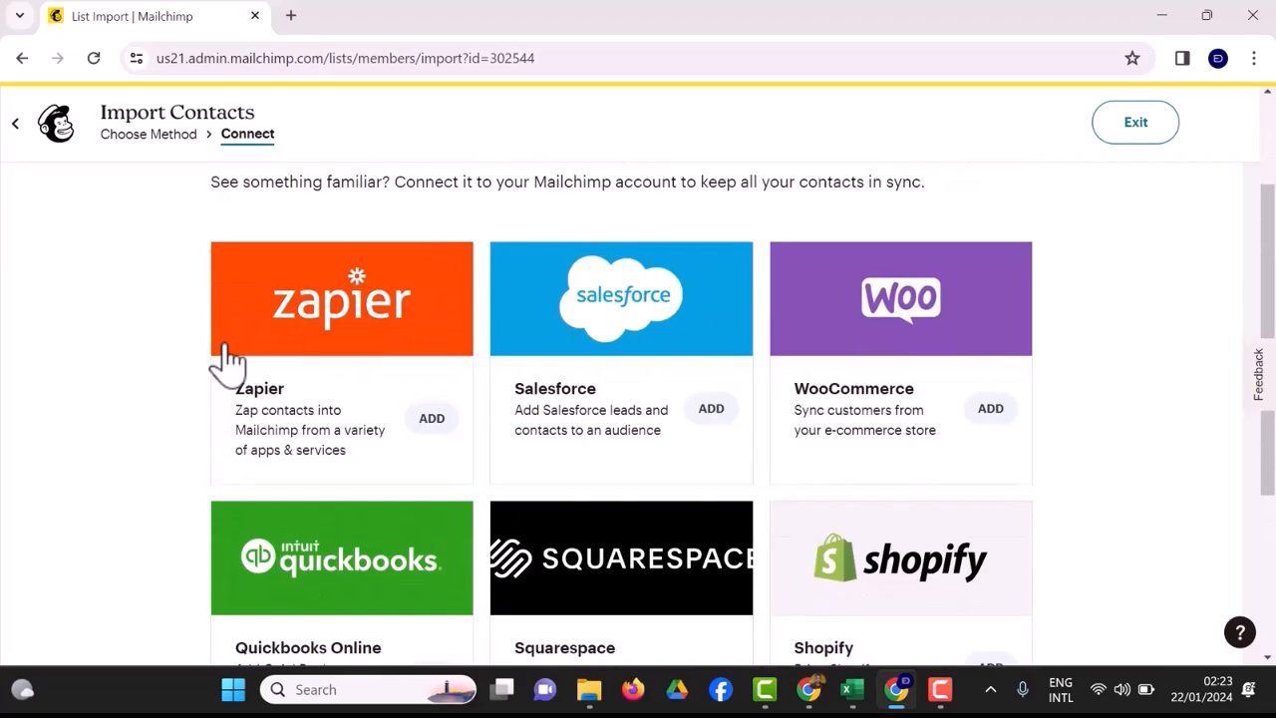
{"action": "scroll", "coordinate": [228, 364], "scroll_direction": "up", "scroll_amount": 2}
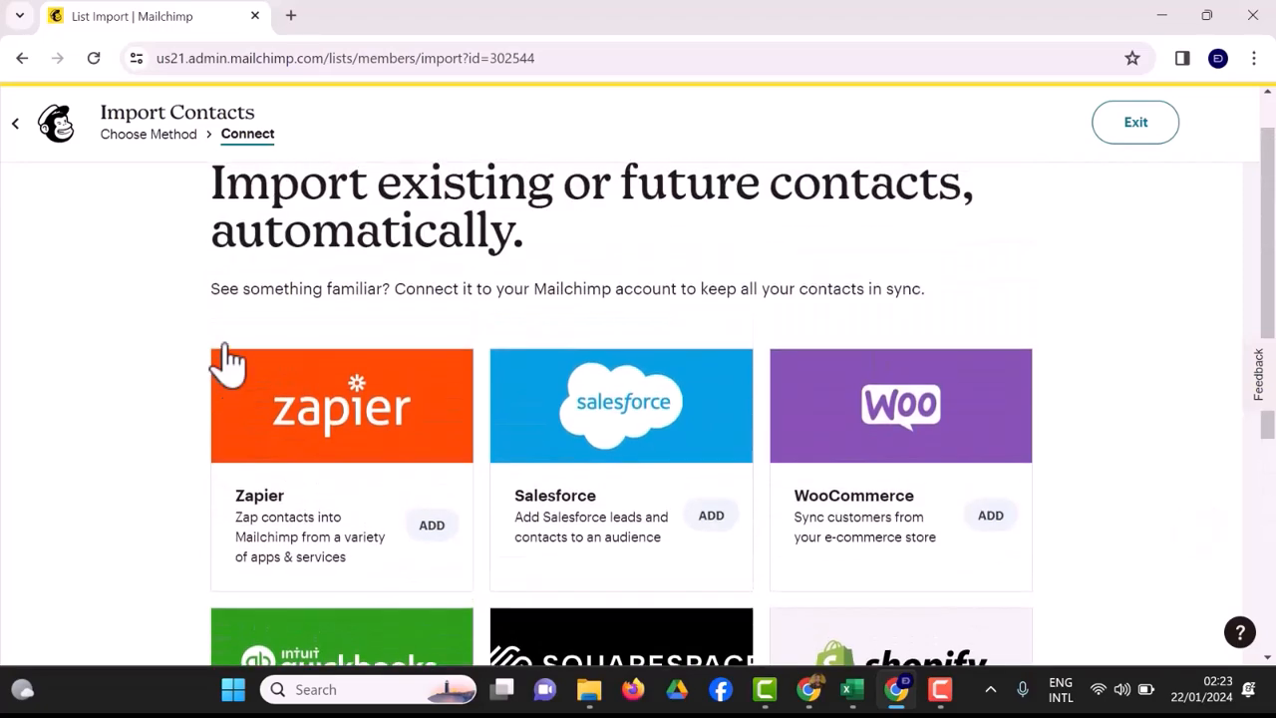
Leave the service connection page, confirm the exit, and return to the choice of contact import methods.
{"action": "left_click", "coordinate": [225, 350]}
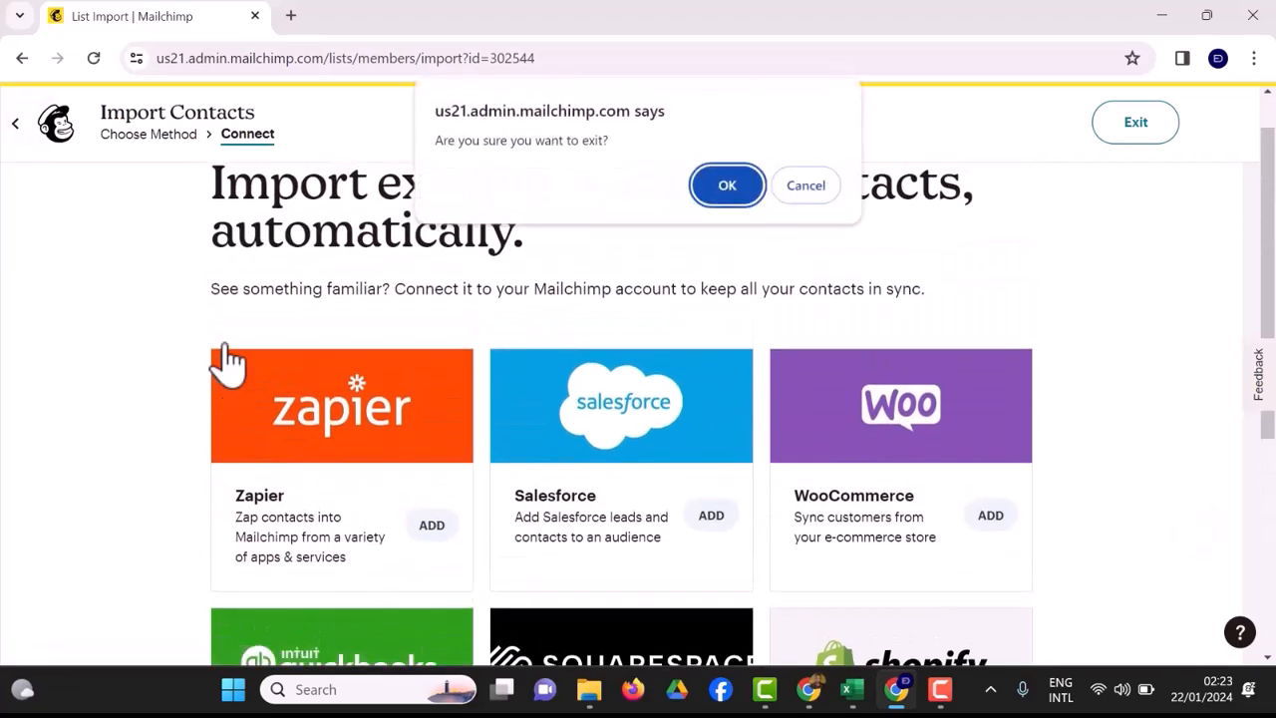
{"action": "key", "text": "Return"}
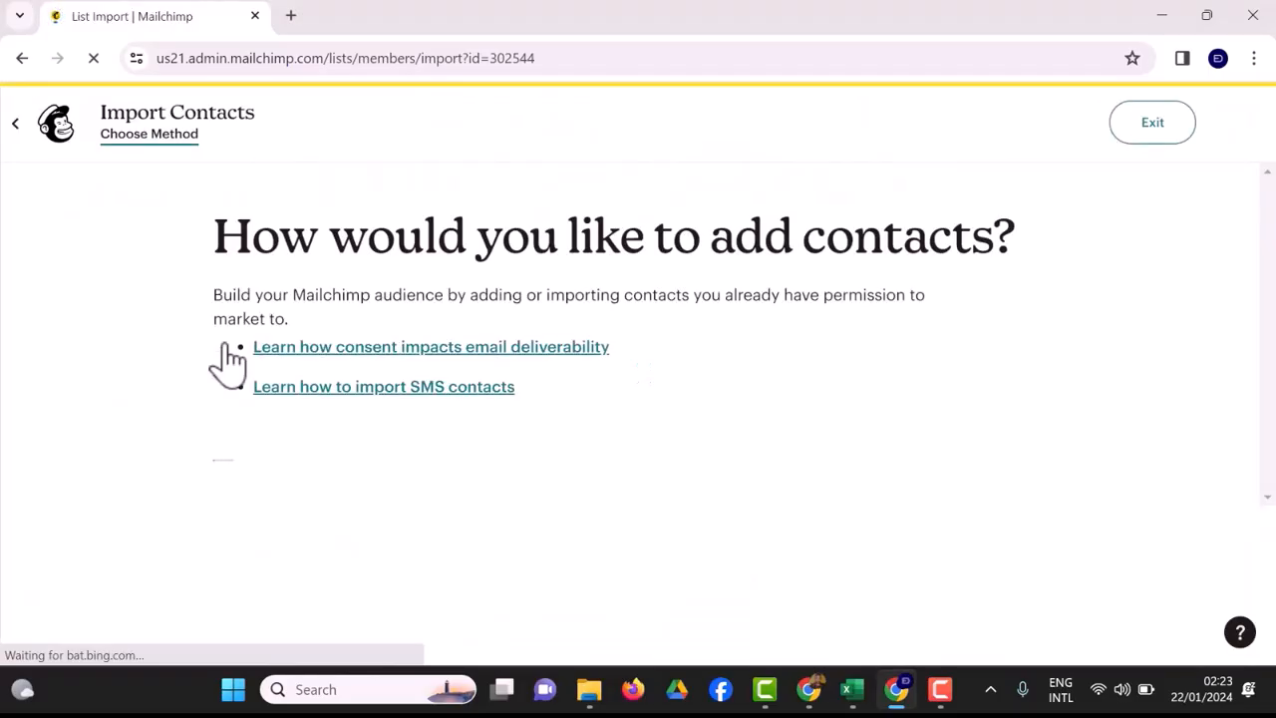
{"action": "scroll", "coordinate": [227, 360], "scroll_direction": "down", "scroll_amount": 1}
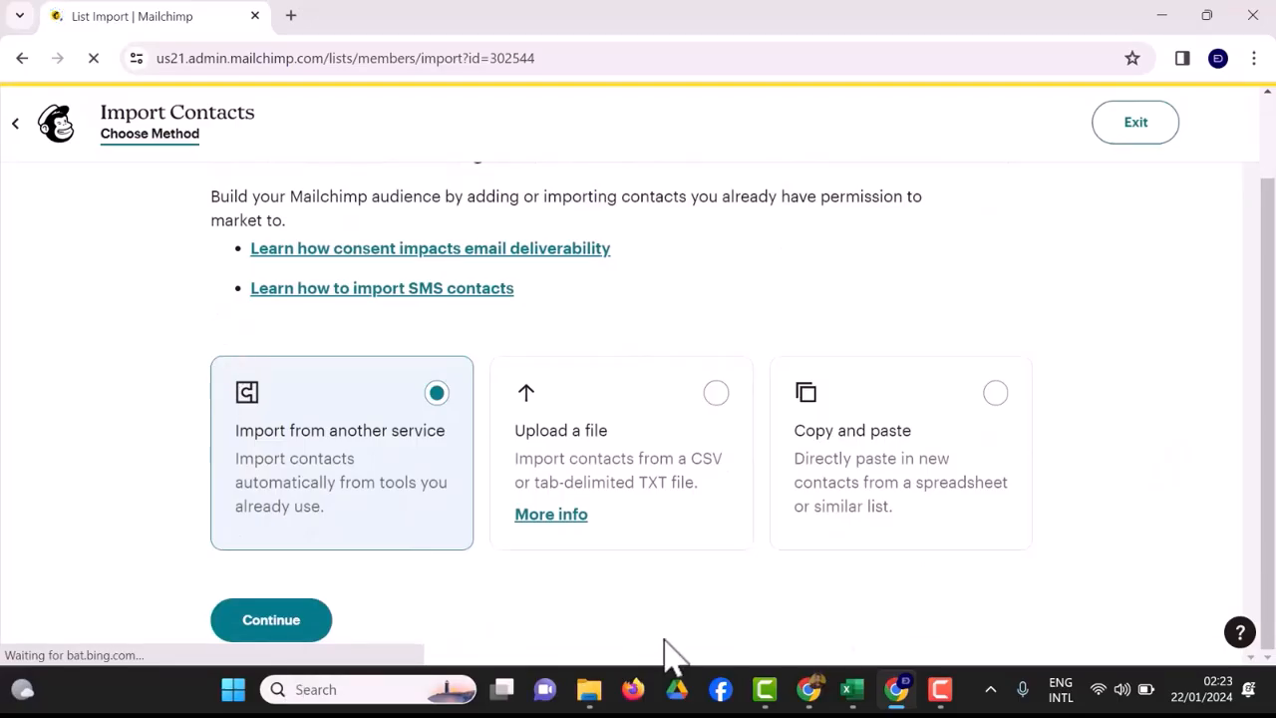
View the contact information files in the Downloads folder and return to the Mailchimp import page in Chrome.
{"action": "mouse_move", "coordinate": [590, 691]}
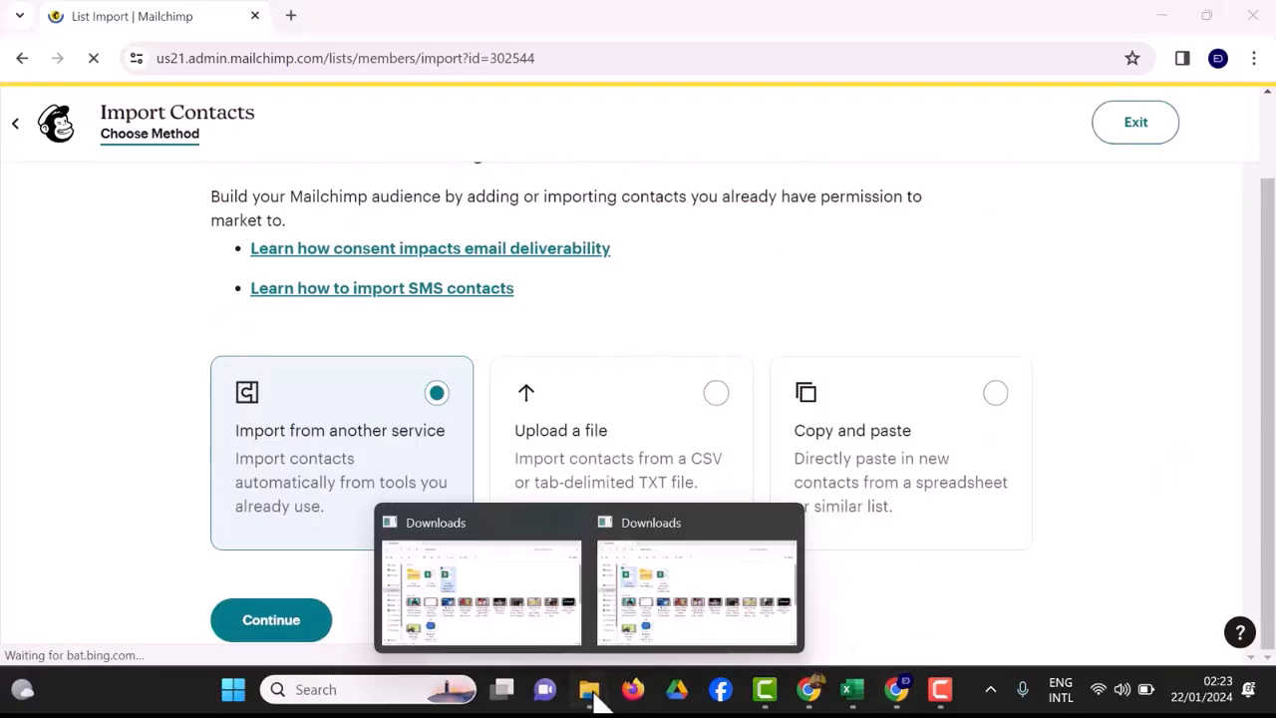
{"action": "left_click", "coordinate": [488, 618]}
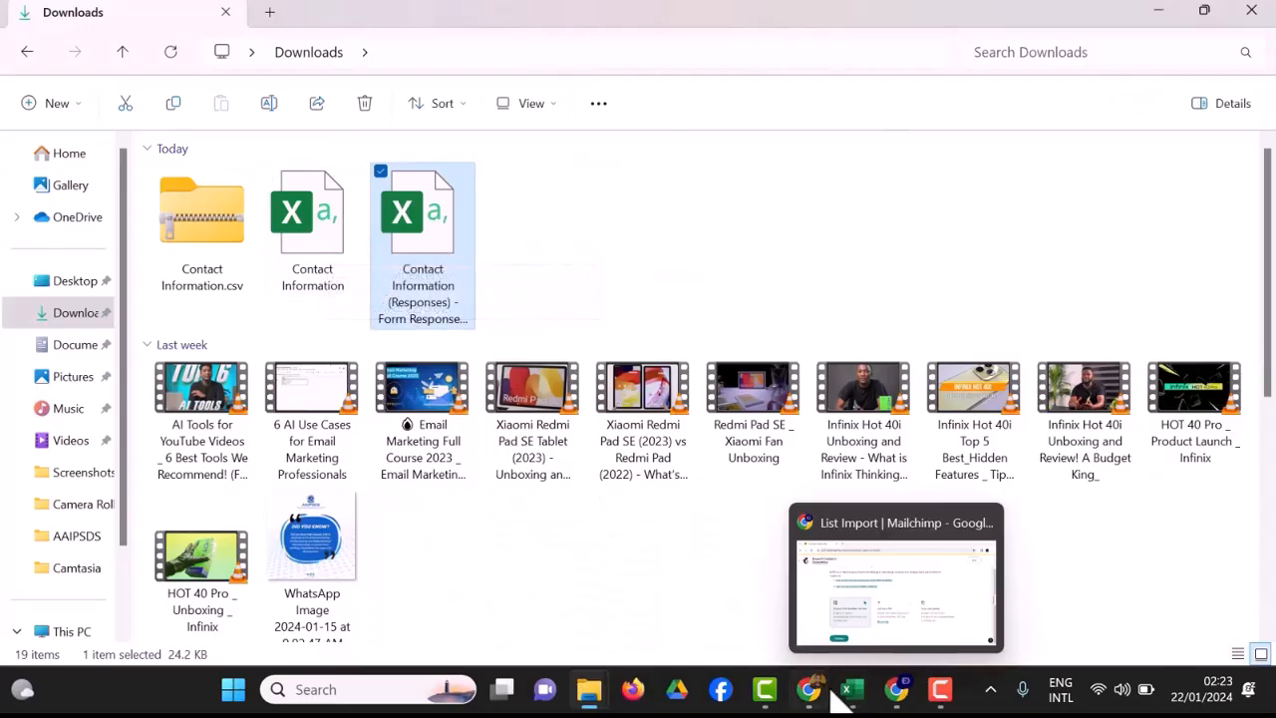
{"action": "left_click", "coordinate": [896, 688]}
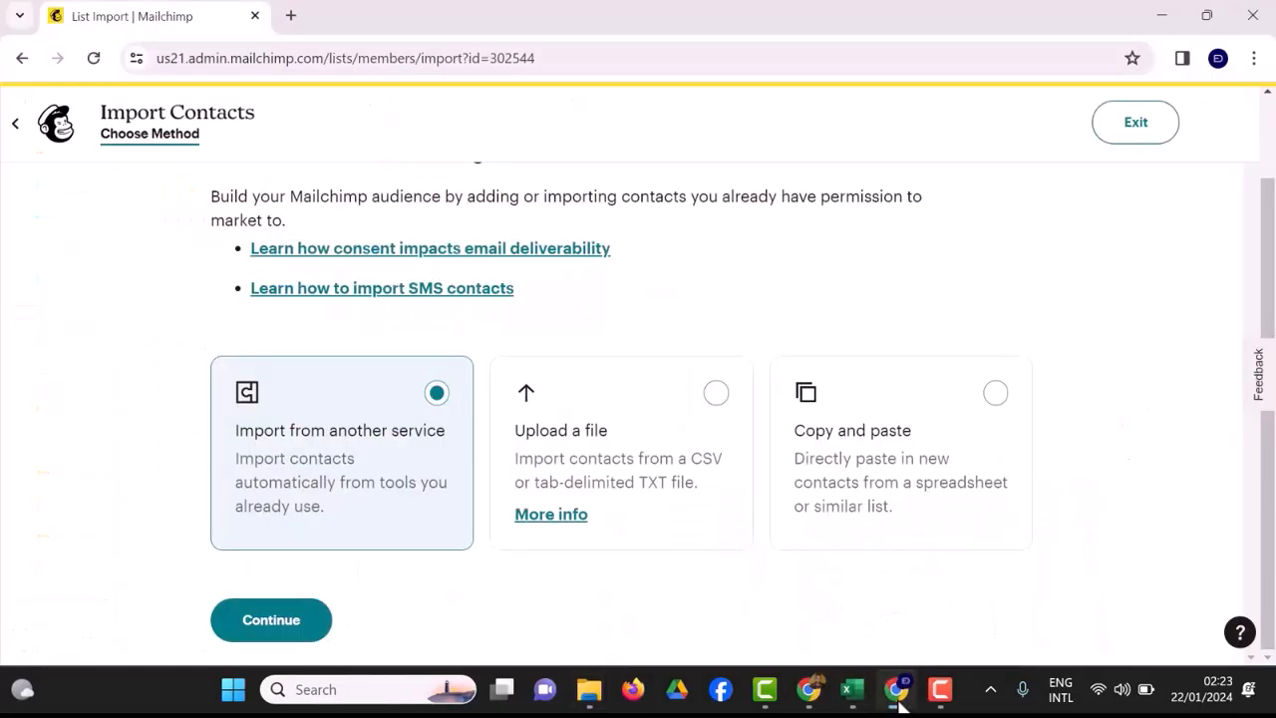
Choose Copy and paste as the method for adding contacts, and try to continue to Organize with the contact box empty.
{"action": "left_click", "coordinate": [657, 443]}
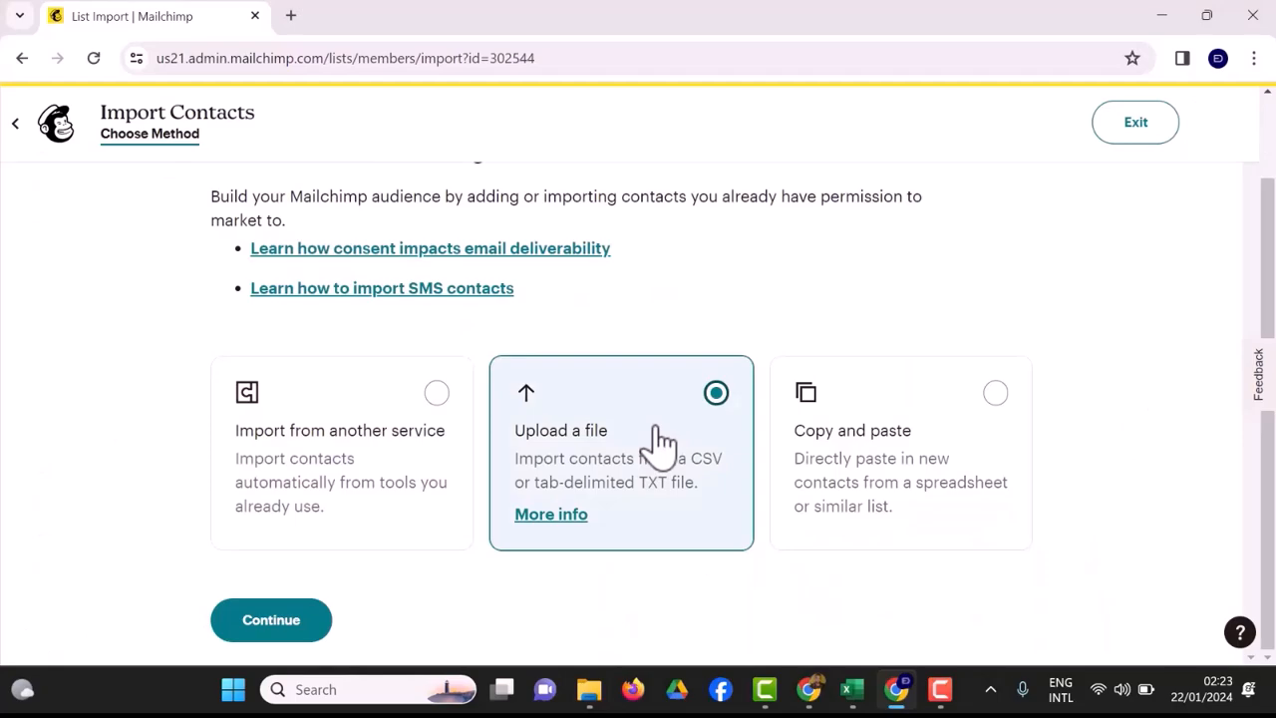
{"action": "left_click", "coordinate": [864, 518]}
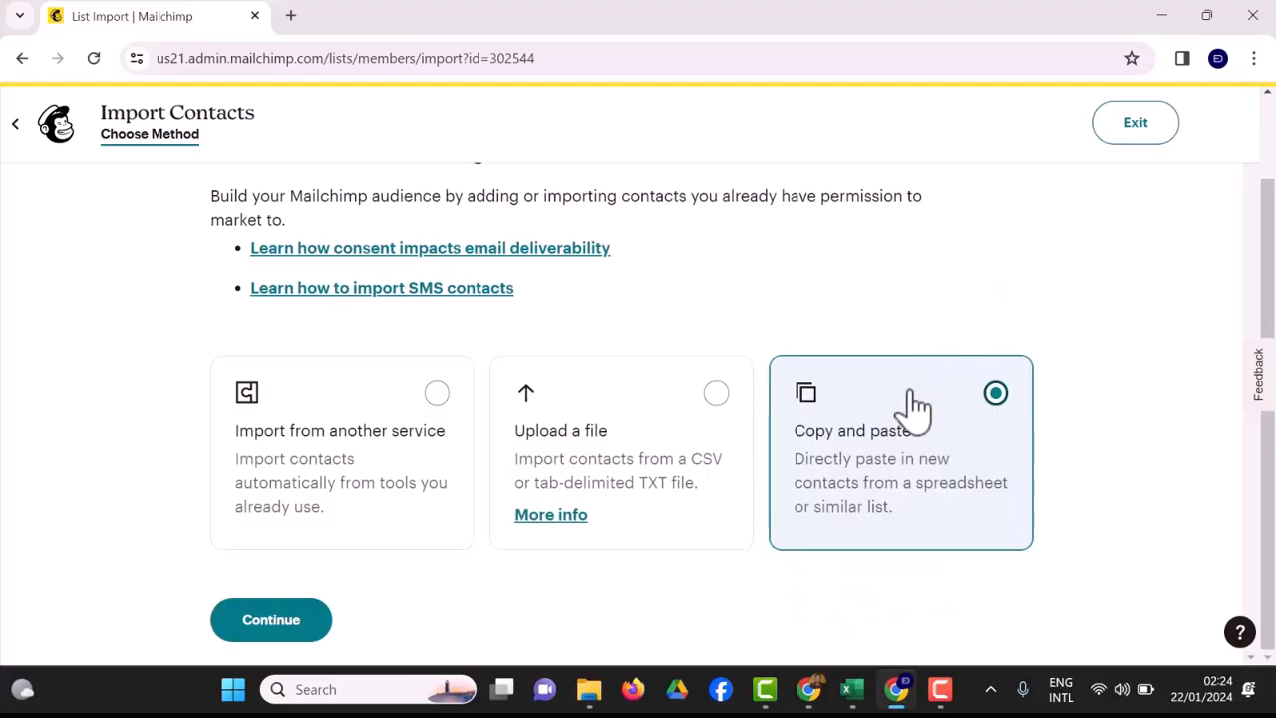
{"action": "left_click", "coordinate": [295, 634]}
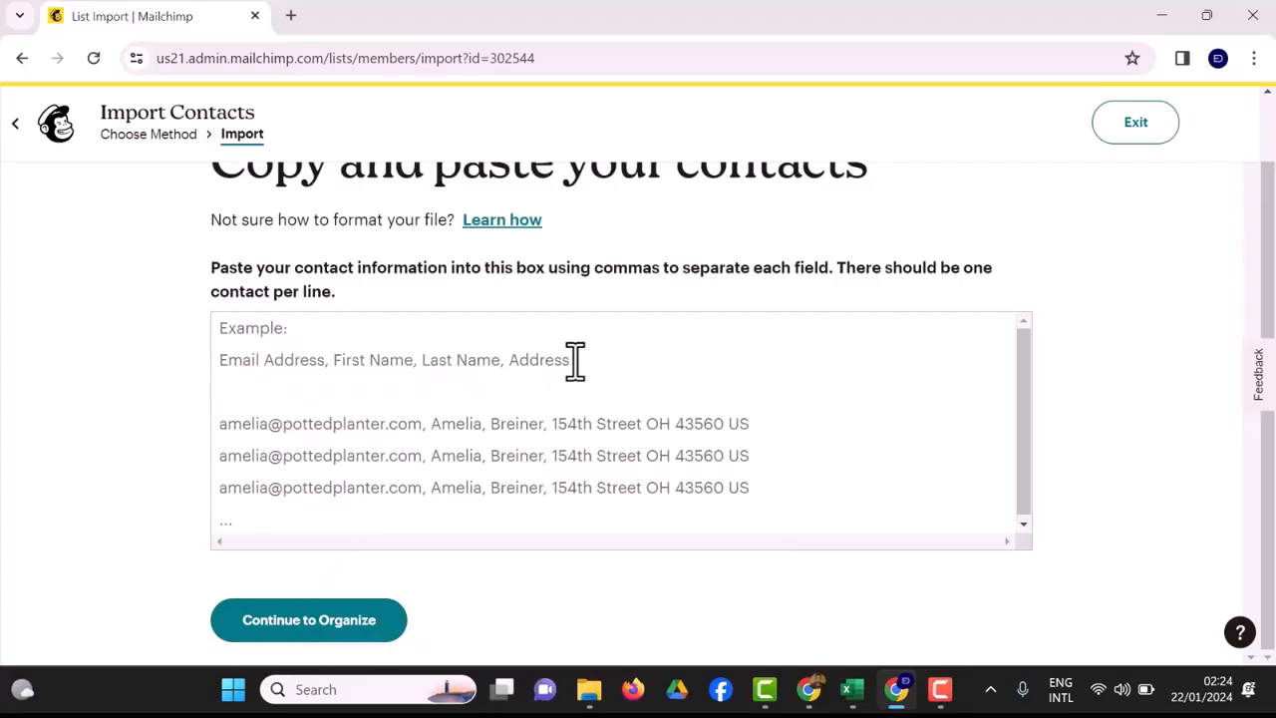
{"action": "left_click", "coordinate": [349, 630]}
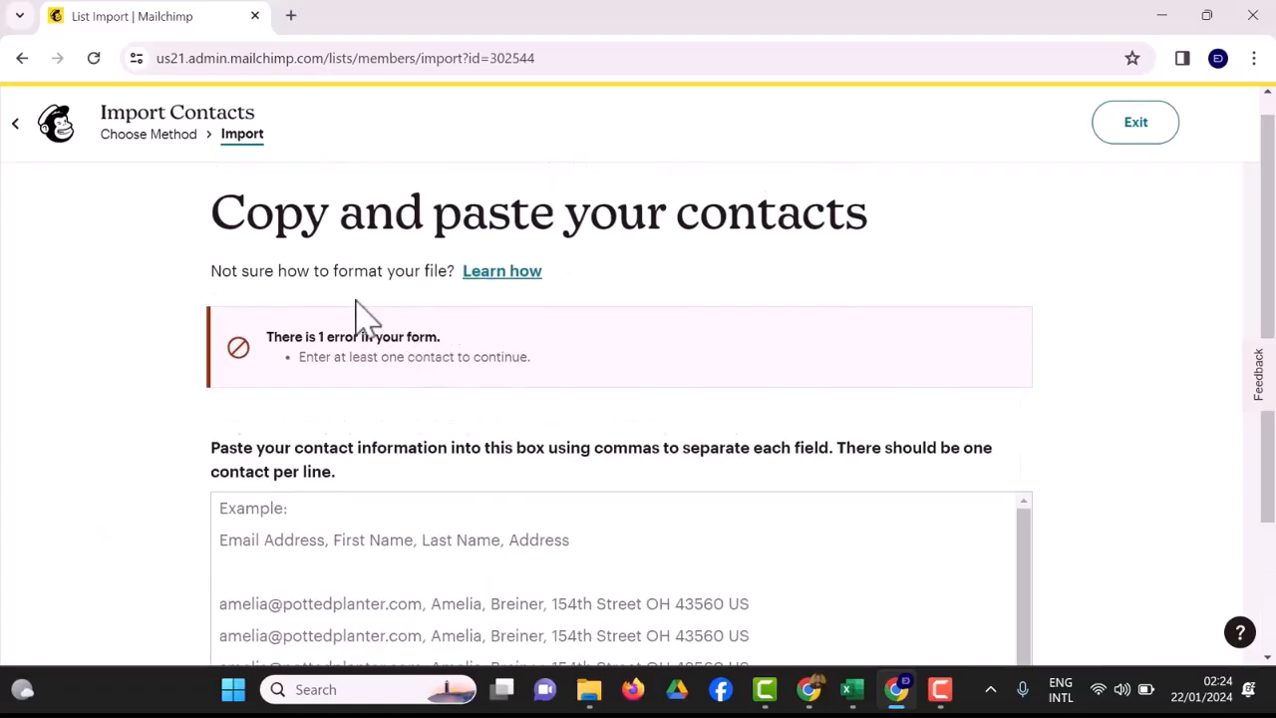
Check the columns of the Contact Information (Responses) workbook in Excel, and return to the contact box in Mailchimp.
{"action": "scroll", "coordinate": [457, 364], "scroll_direction": "down", "scroll_amount": 2}
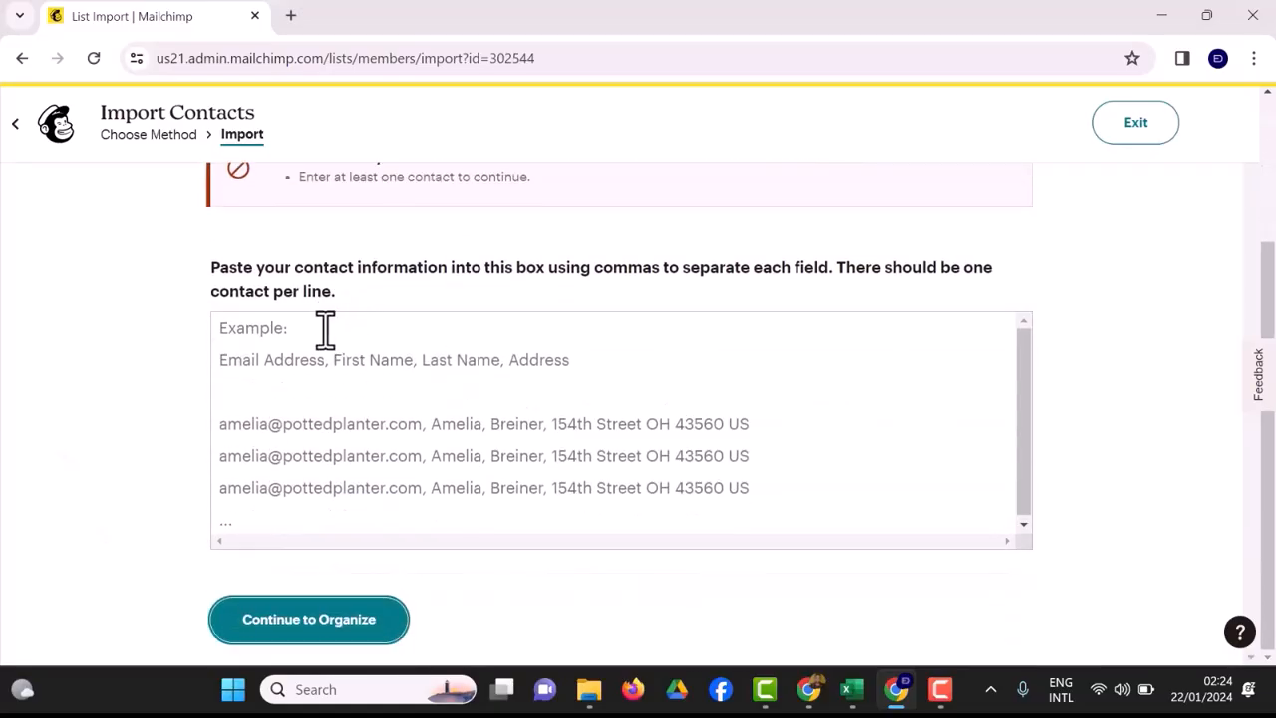
{"action": "left_click", "coordinate": [325, 341]}
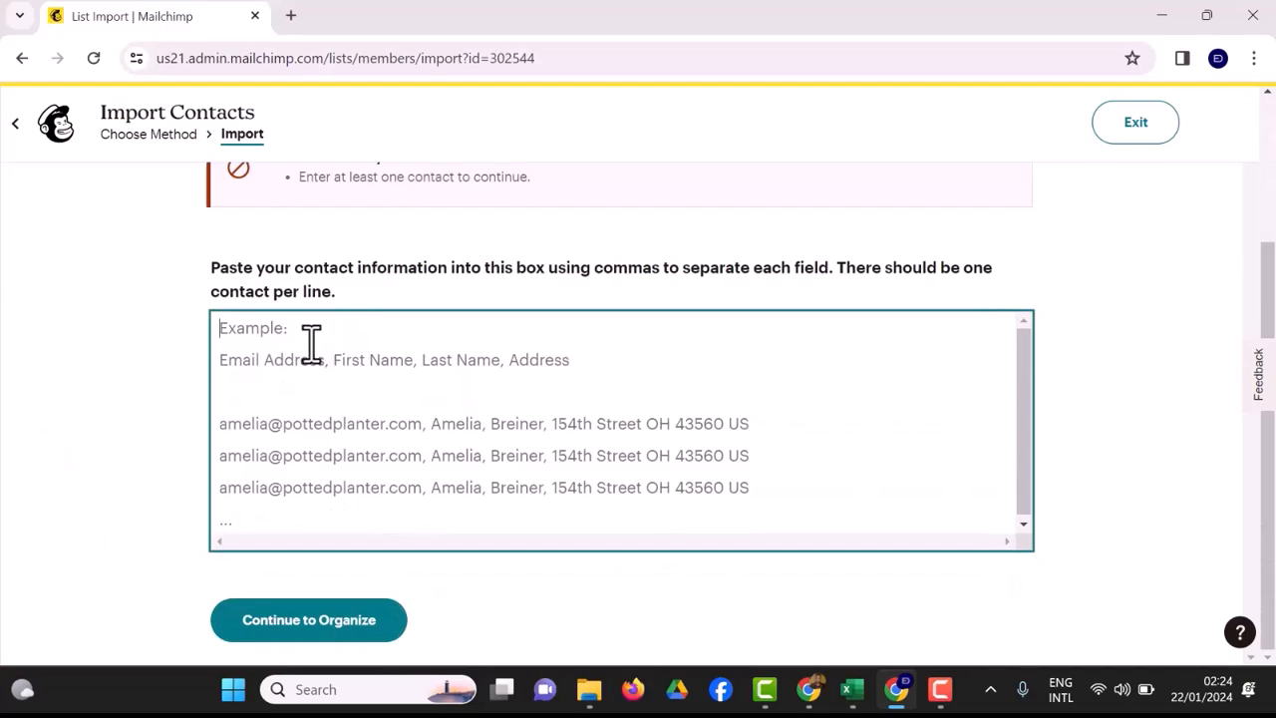
{"action": "left_click", "coordinate": [851, 689]}
{"action": "left_click", "coordinate": [883, 604]}
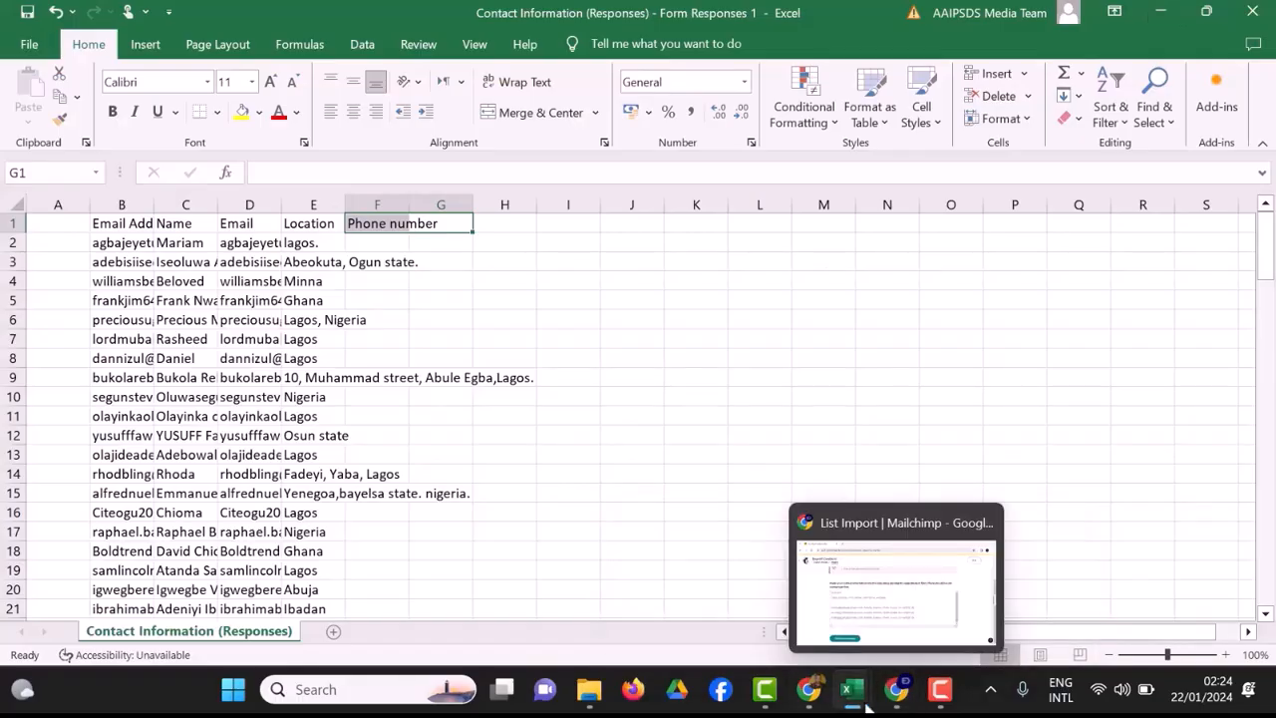
{"action": "left_click", "coordinate": [890, 684]}
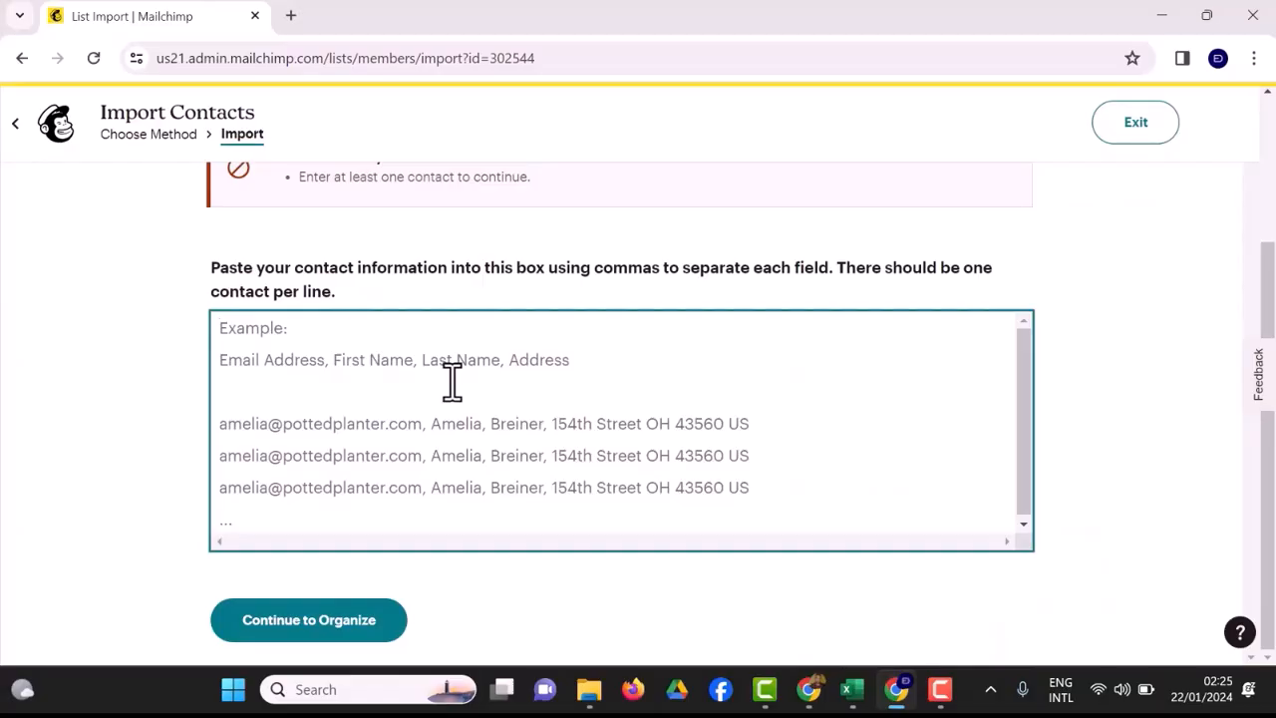
Enter "Email Addresss, First name, Last Name" as the header line in the contact box.
{"action": "type", "text": "Email"}
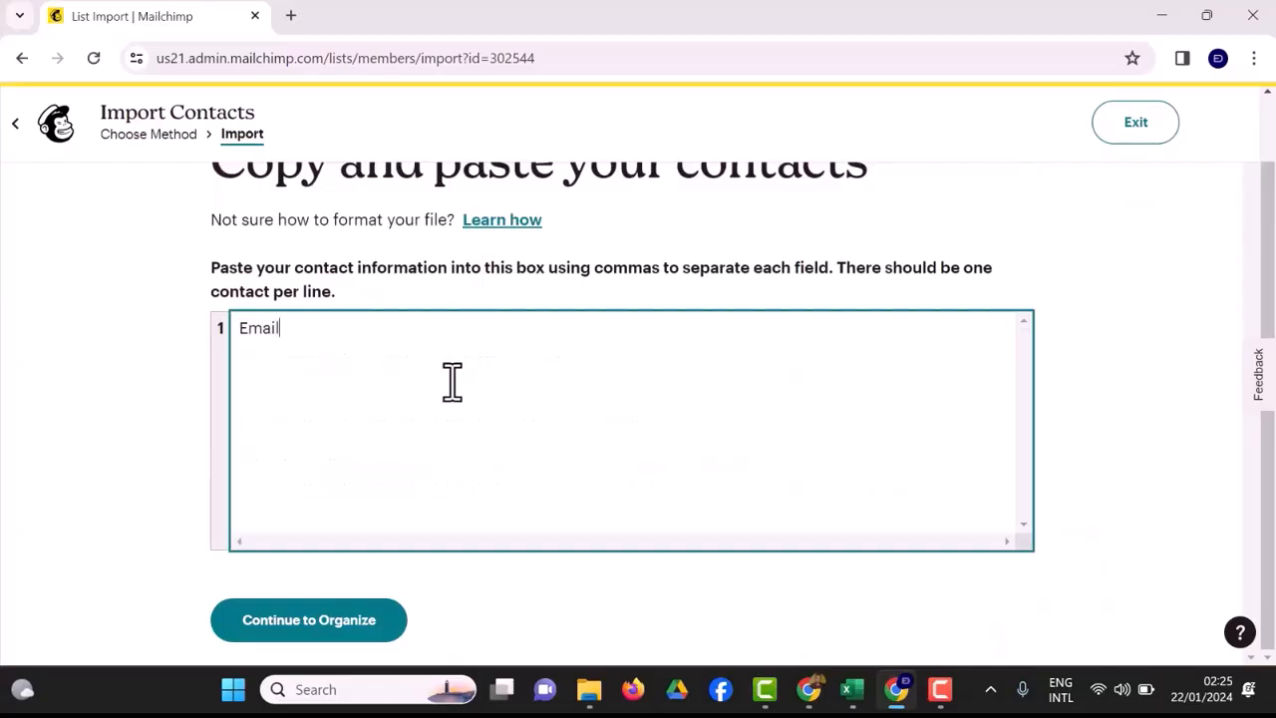
{"action": "type", "text": " Addresss Fr"}
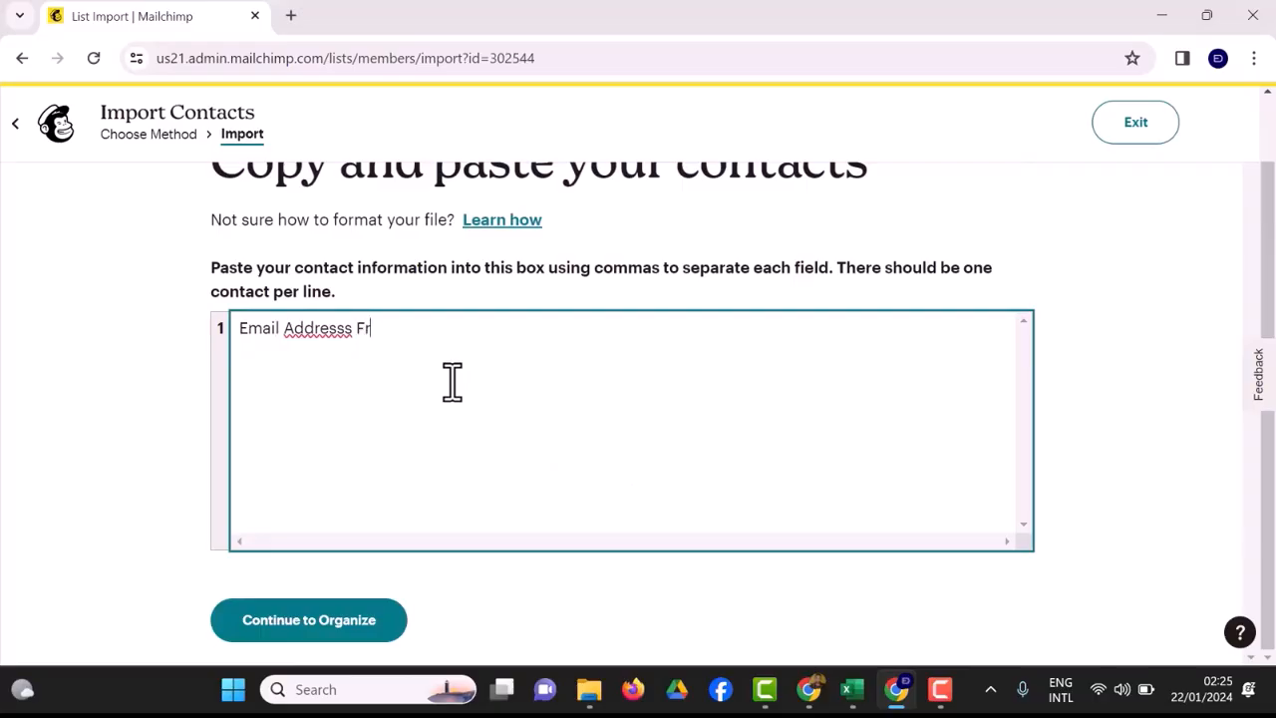
{"action": "key", "text": "BackSpace"}
{"action": "key", "text": "BackSpace"}
{"action": "type", "text": ", First name, Last Name "}
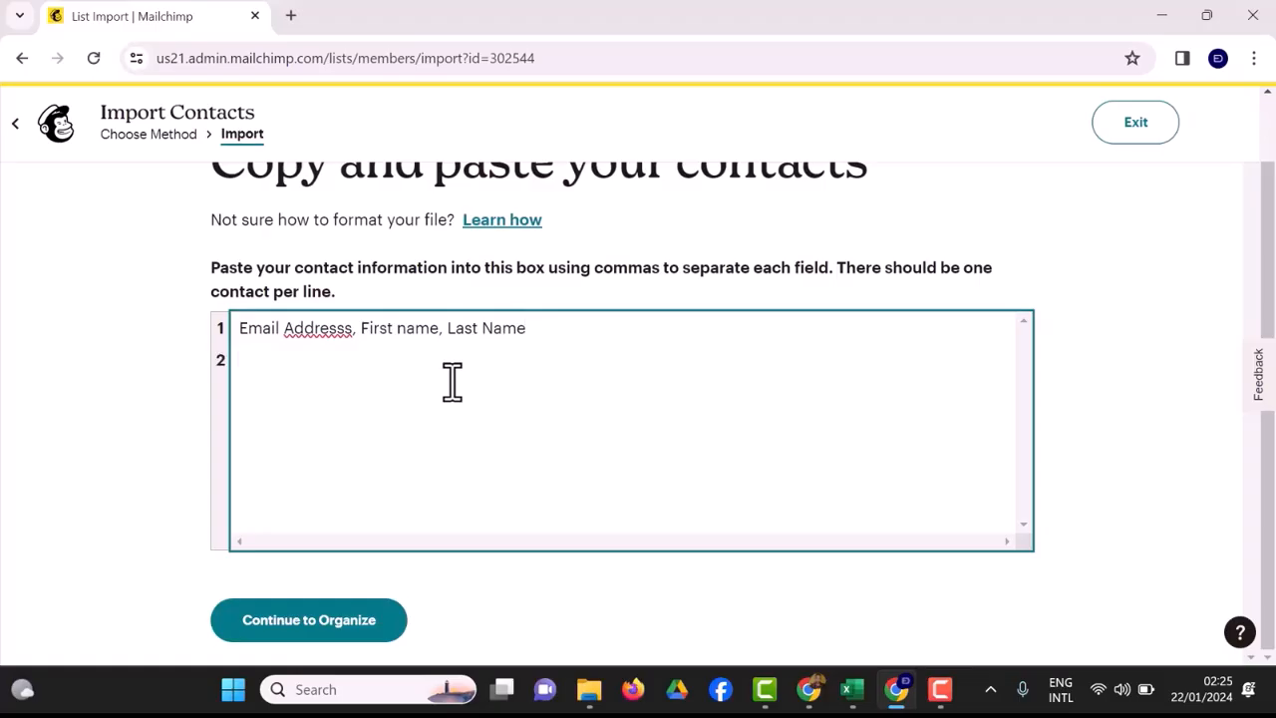
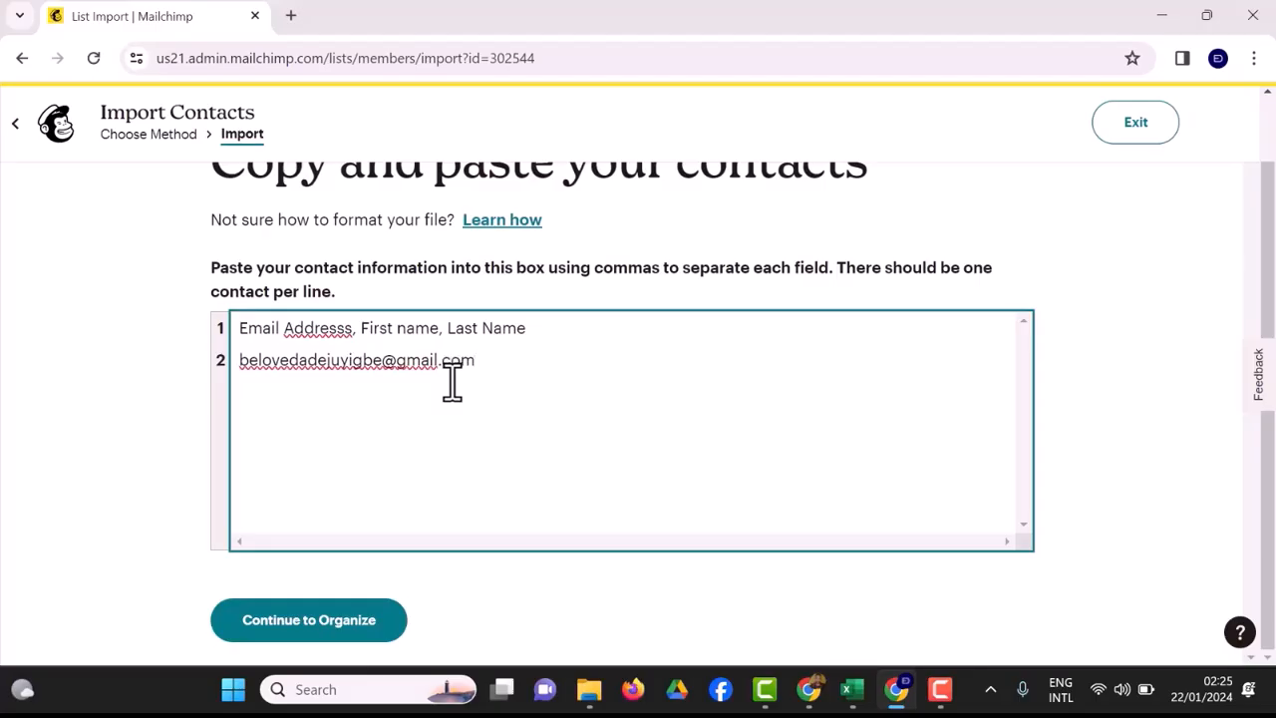
{"action": "type", "text": ","}
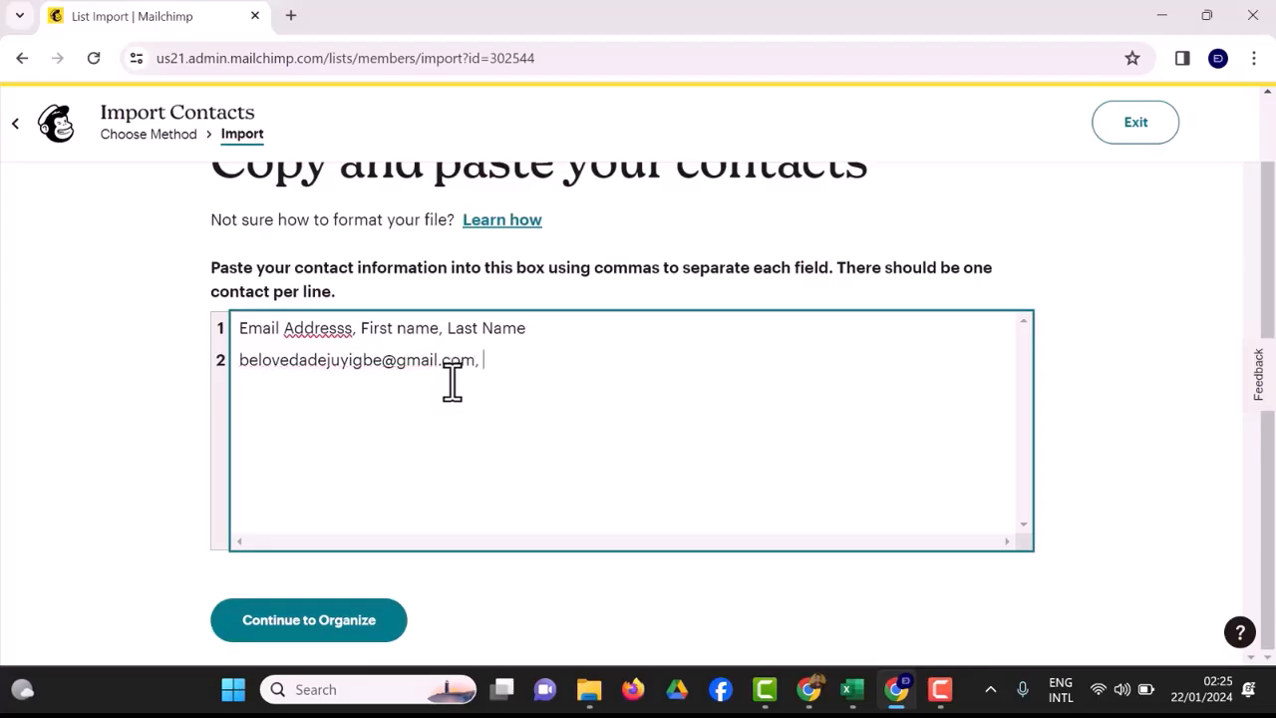
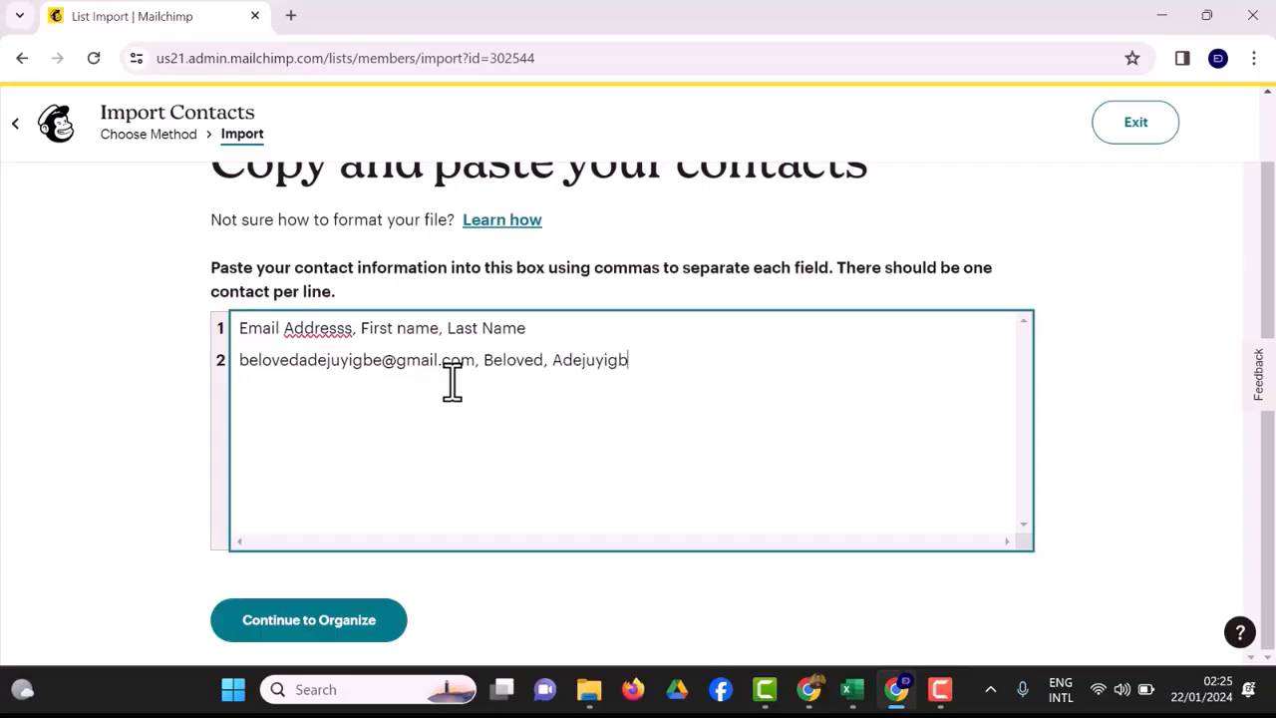
Continue with the pasted contact, keep the Edsoft Solution Lab audience and Subscribed status, and proceed to tagging.
{"action": "left_click", "coordinate": [367, 628]}
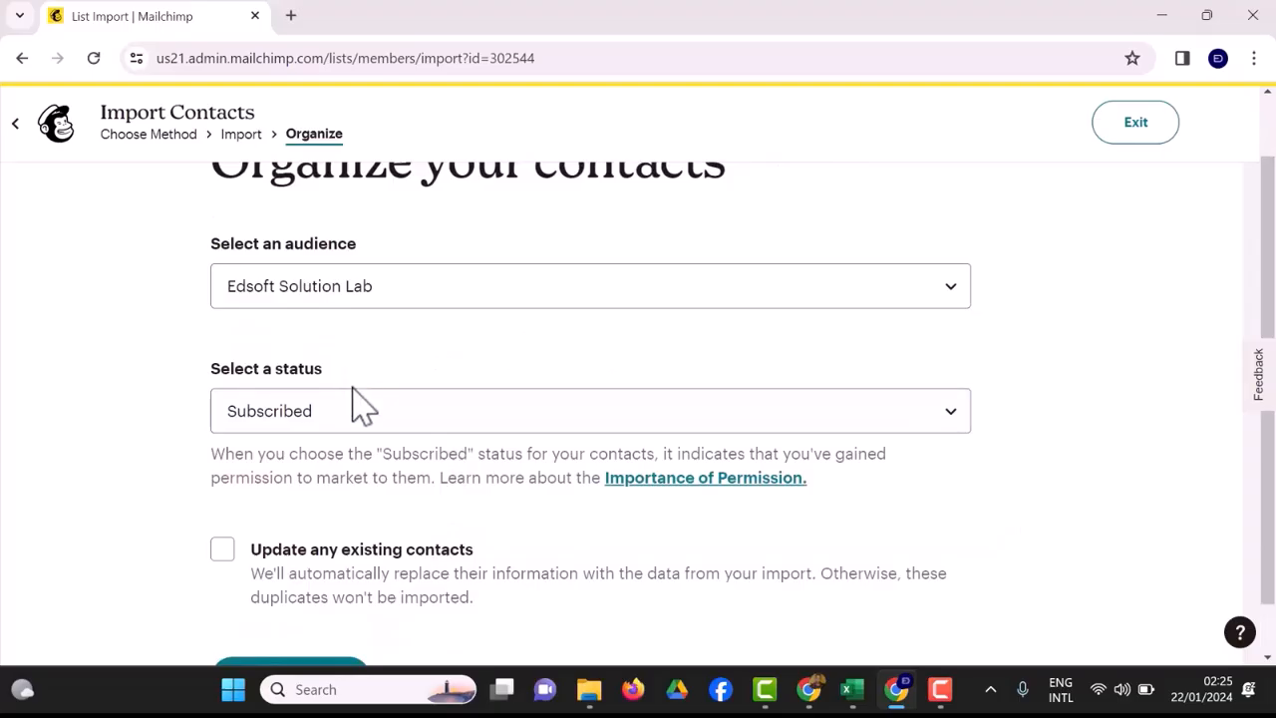
{"action": "scroll", "coordinate": [329, 569], "scroll_direction": "down", "scroll_amount": 1}
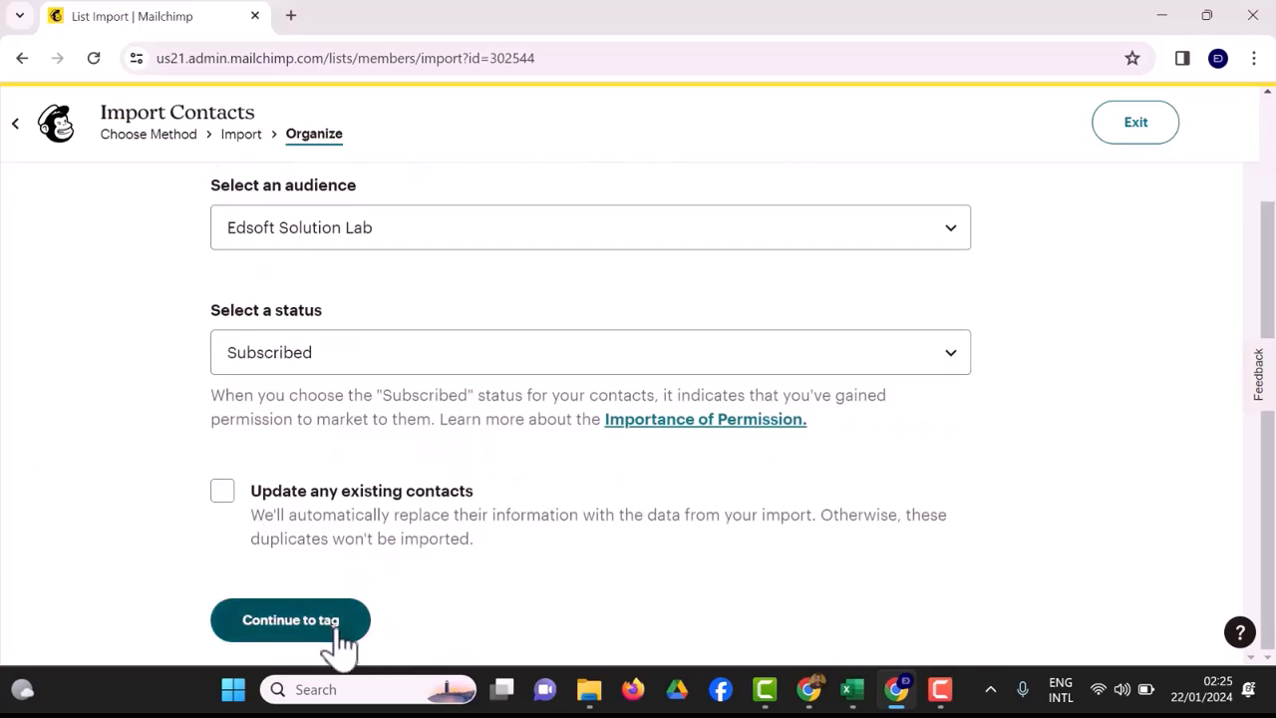
{"action": "left_click", "coordinate": [334, 623]}
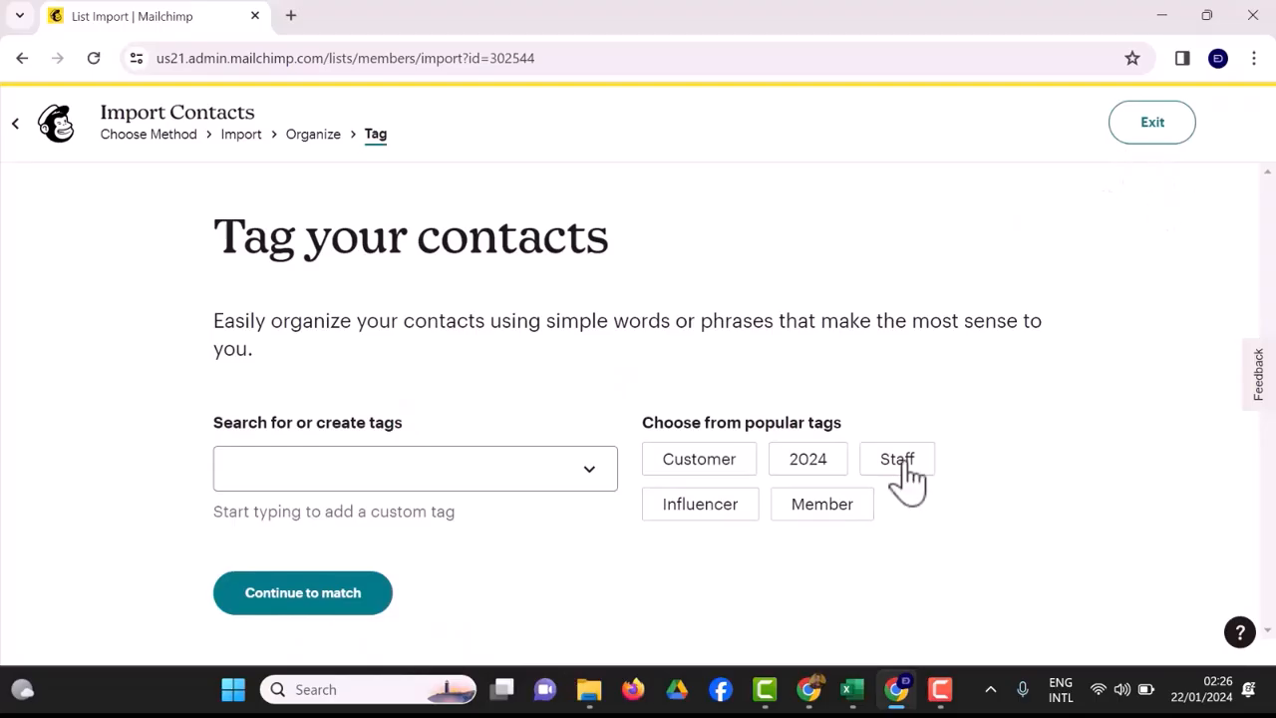
Exit the copy-and-paste import, confirming the exit, and start adding contacts again with Upload a file as the method.
{"action": "left_click", "coordinate": [1153, 123]}
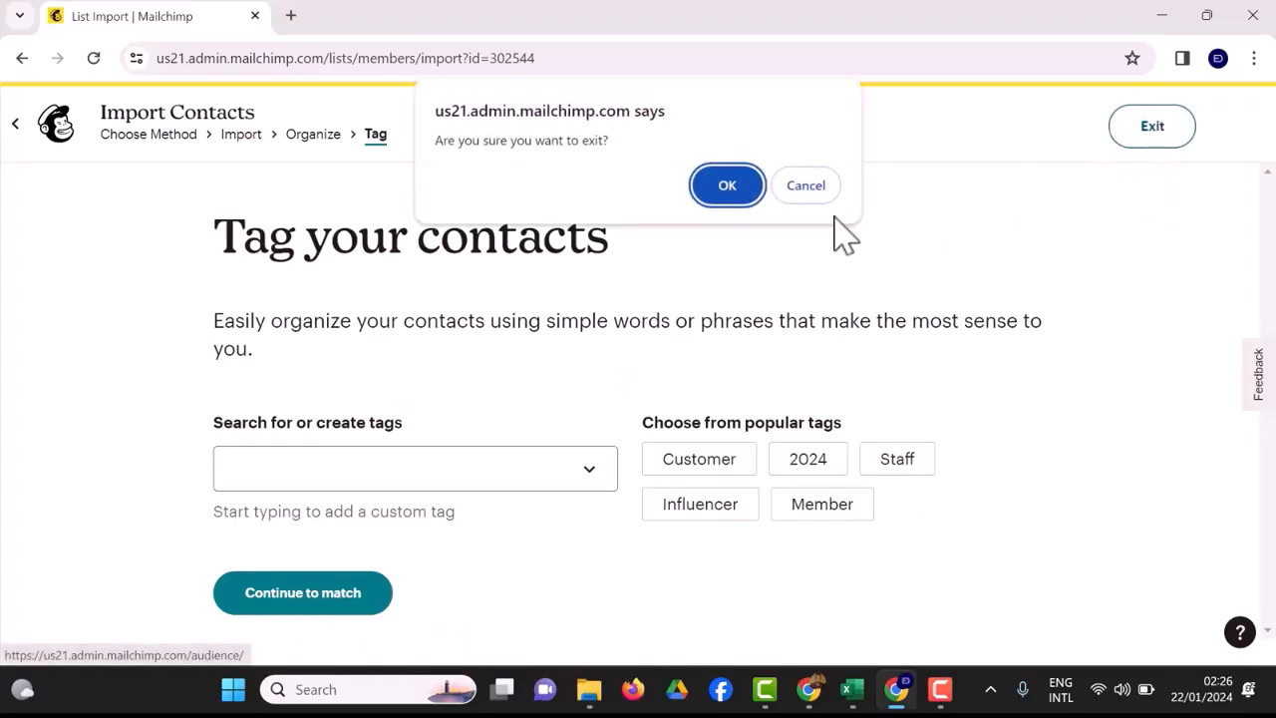
{"action": "left_click", "coordinate": [750, 195]}
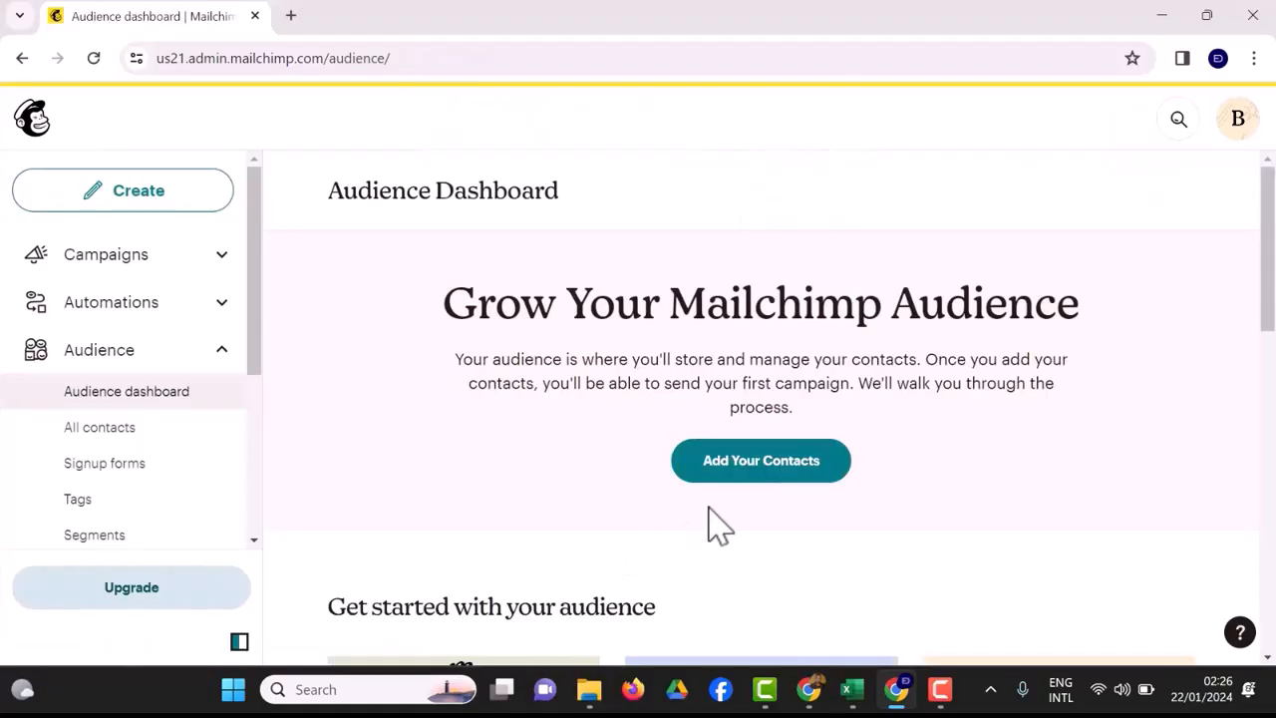
{"action": "left_click", "coordinate": [757, 488]}
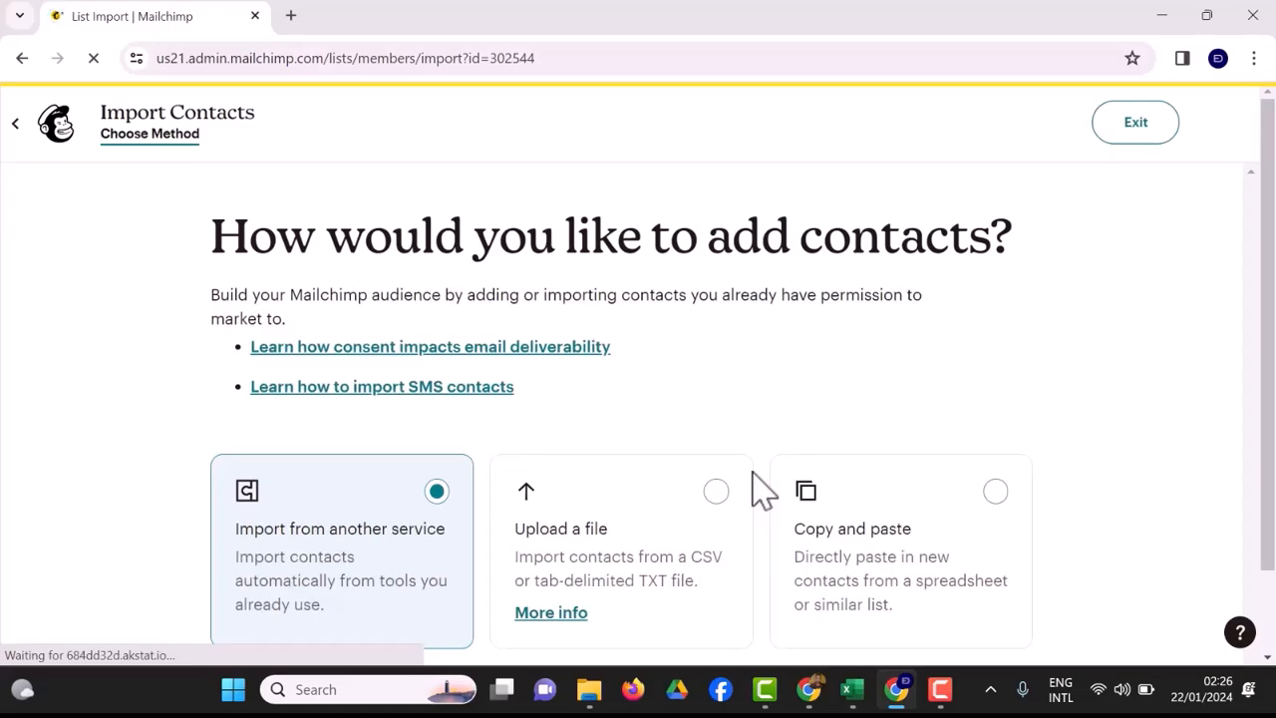
{"action": "left_click", "coordinate": [695, 564]}
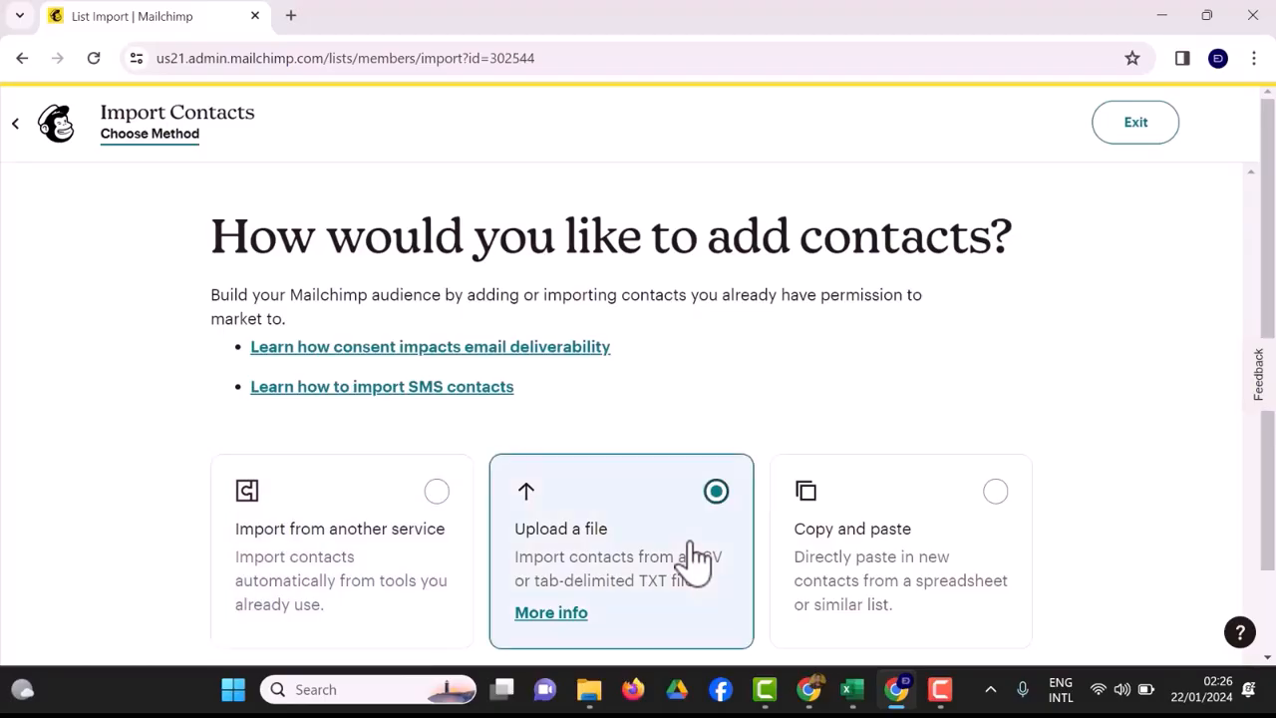
Examine the Contact Information and Contact Information (Responses) workbooks in Excel, going through the Responses headers from Email Address to Phone number.
{"action": "left_click", "coordinate": [874, 692]}
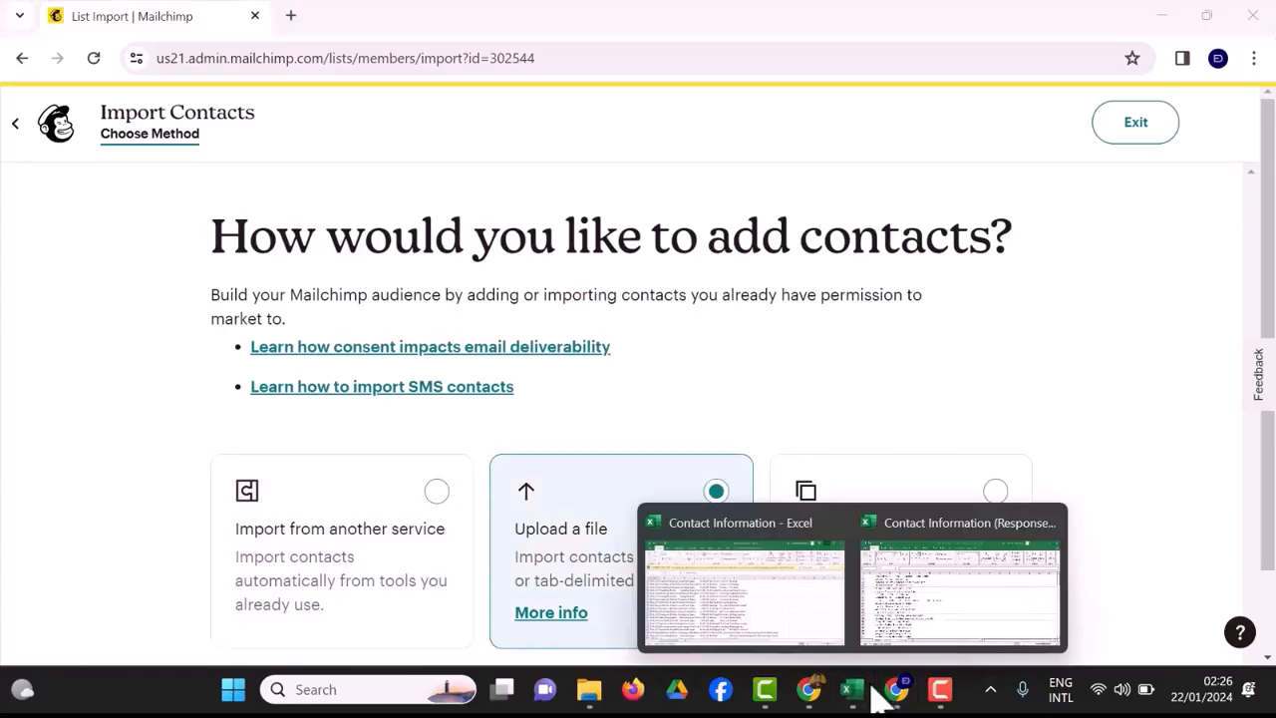
{"action": "left_click", "coordinate": [805, 621]}
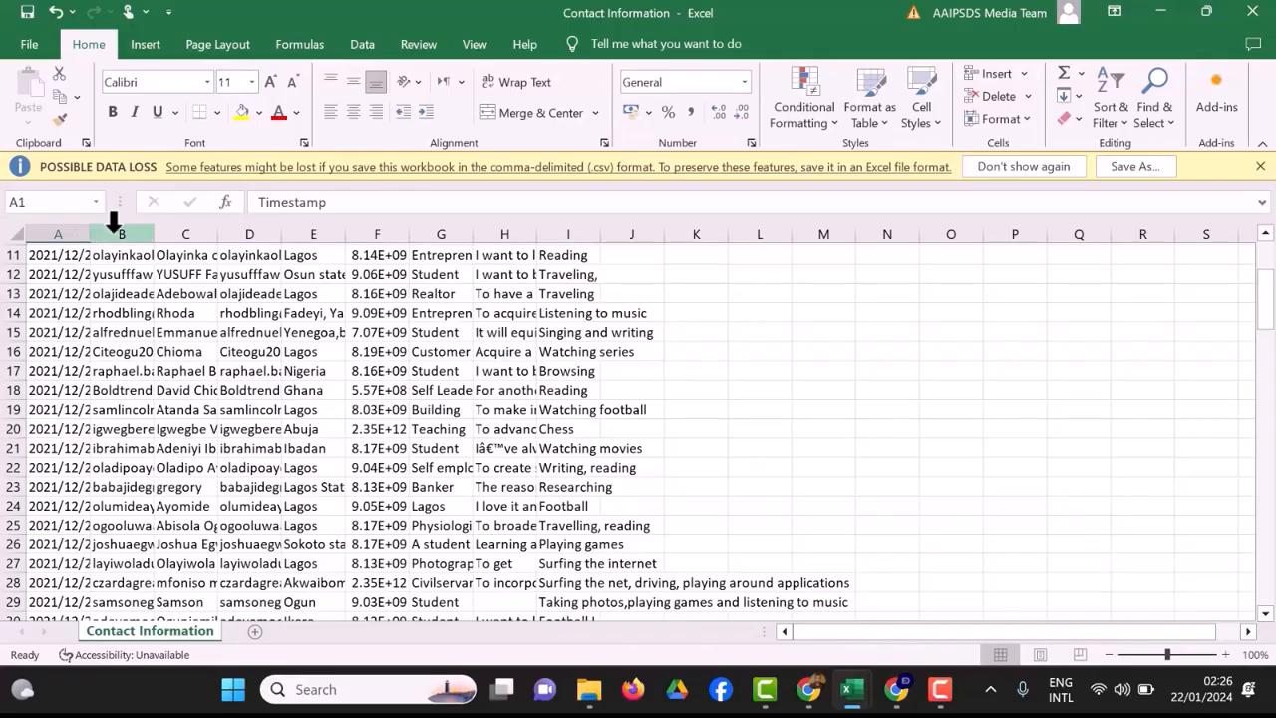
{"action": "mouse_move", "coordinate": [855, 692]}
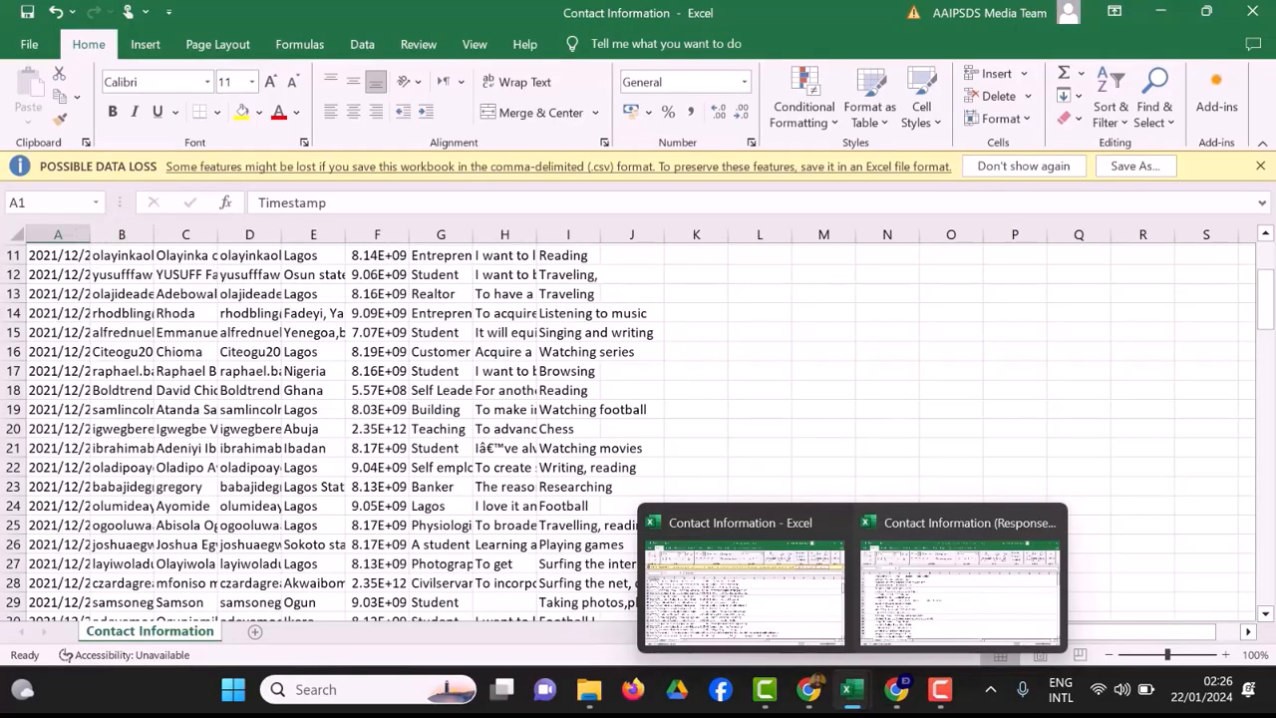
{"action": "left_click", "coordinate": [919, 603]}
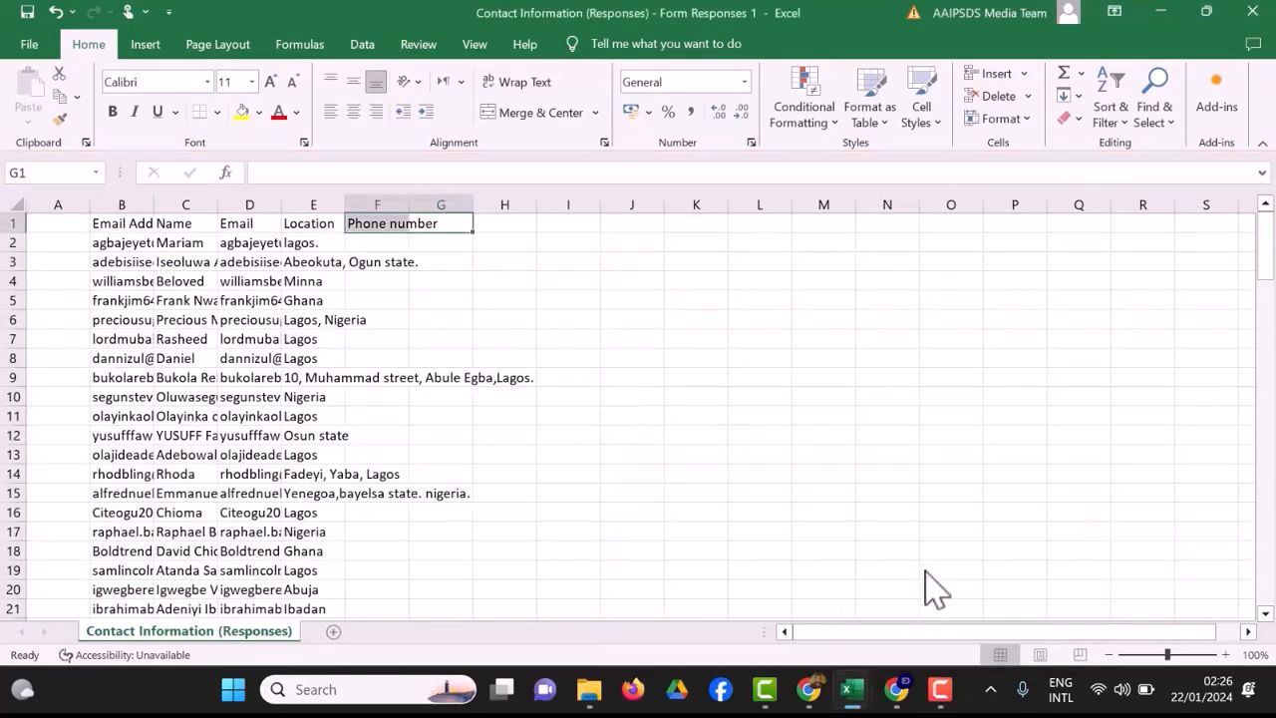
{"action": "left_click", "coordinate": [121, 223]}
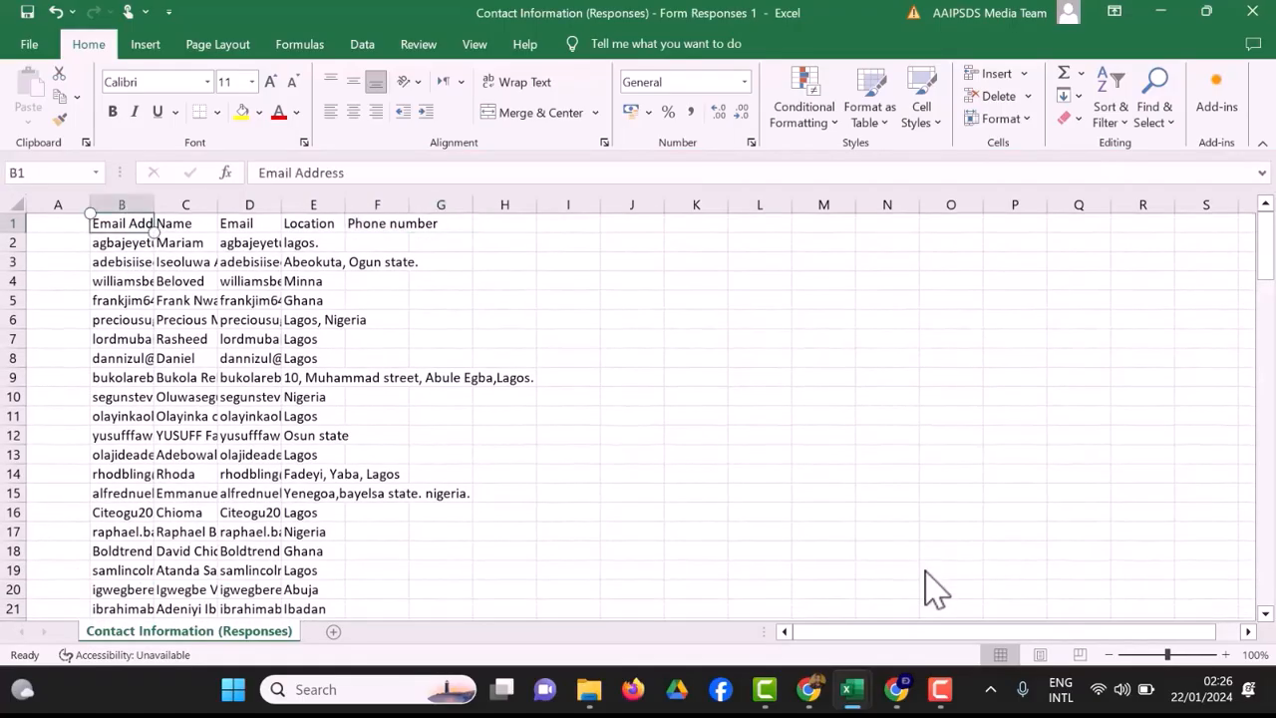
{"action": "key", "text": "Right"}
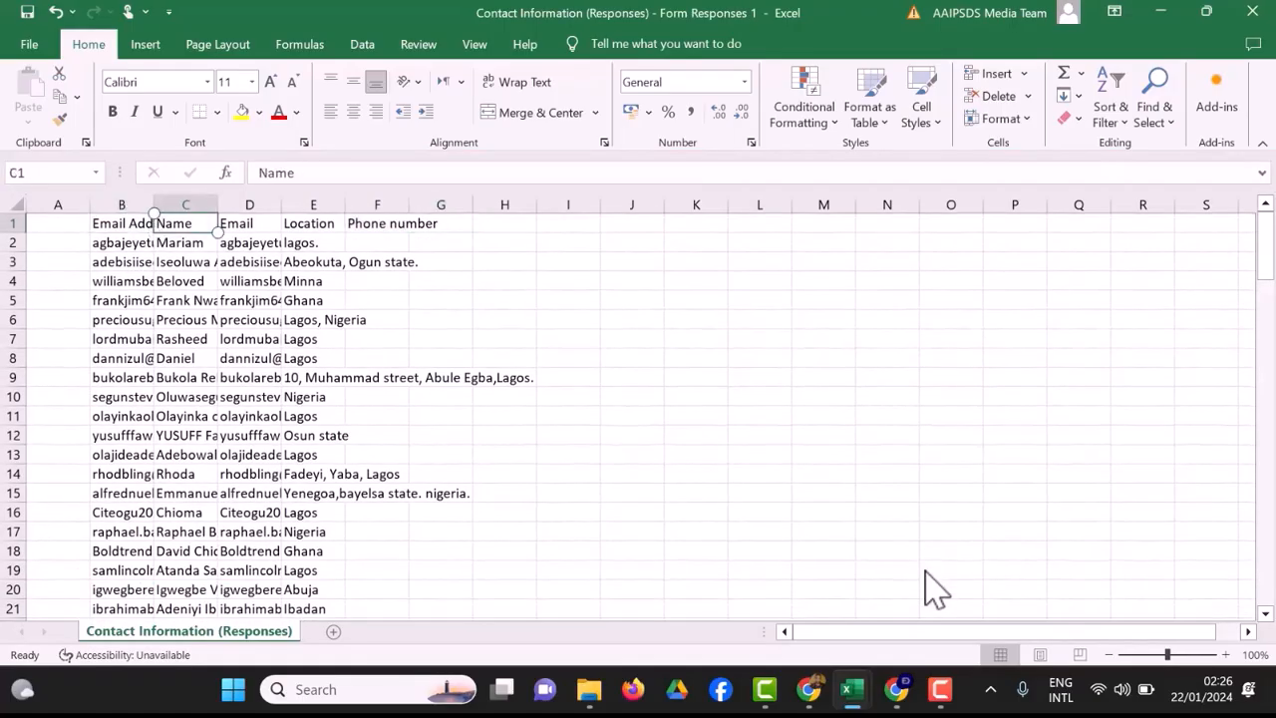
{"action": "left_click", "coordinate": [271, 223]}
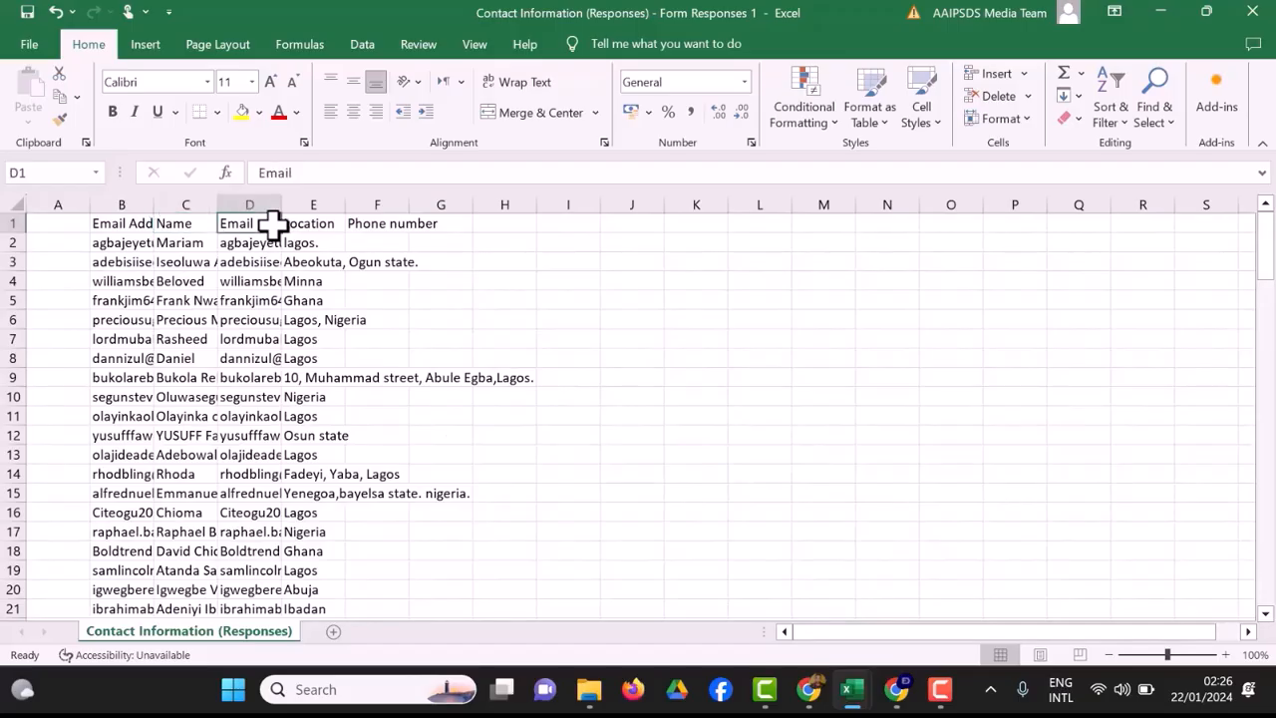
{"action": "left_click", "coordinate": [311, 225]}
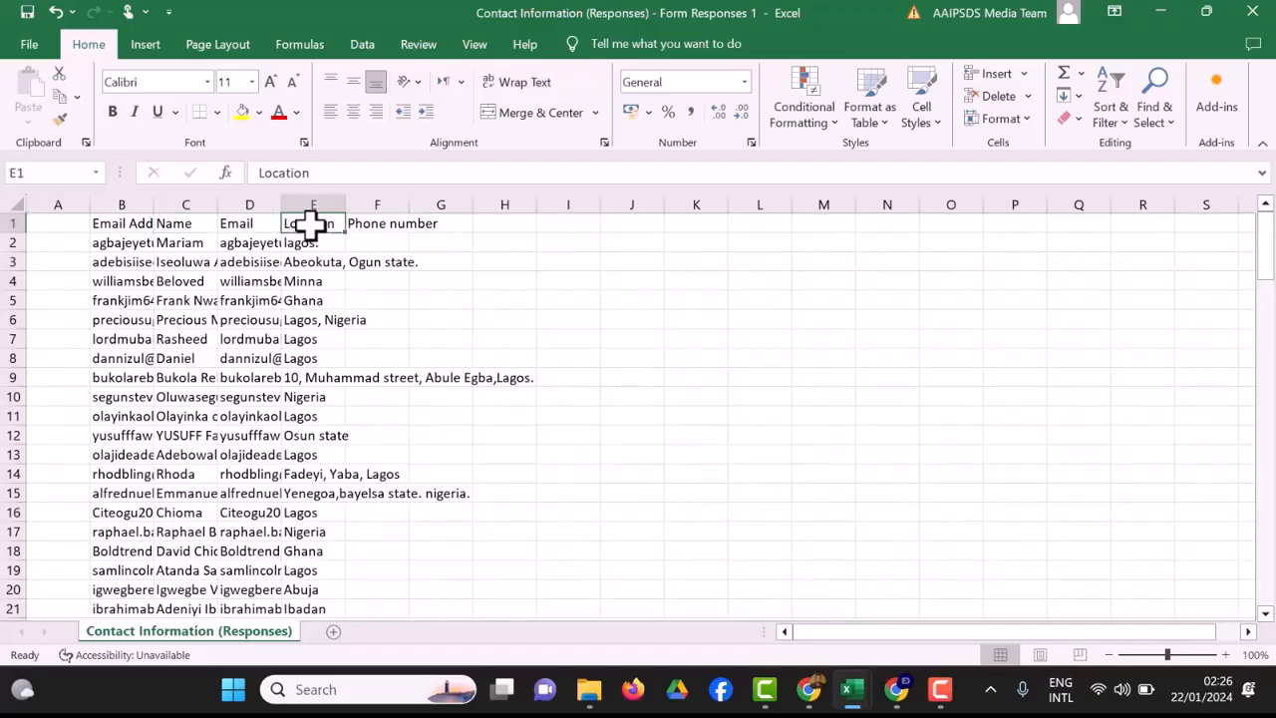
{"action": "left_click", "coordinate": [385, 225]}
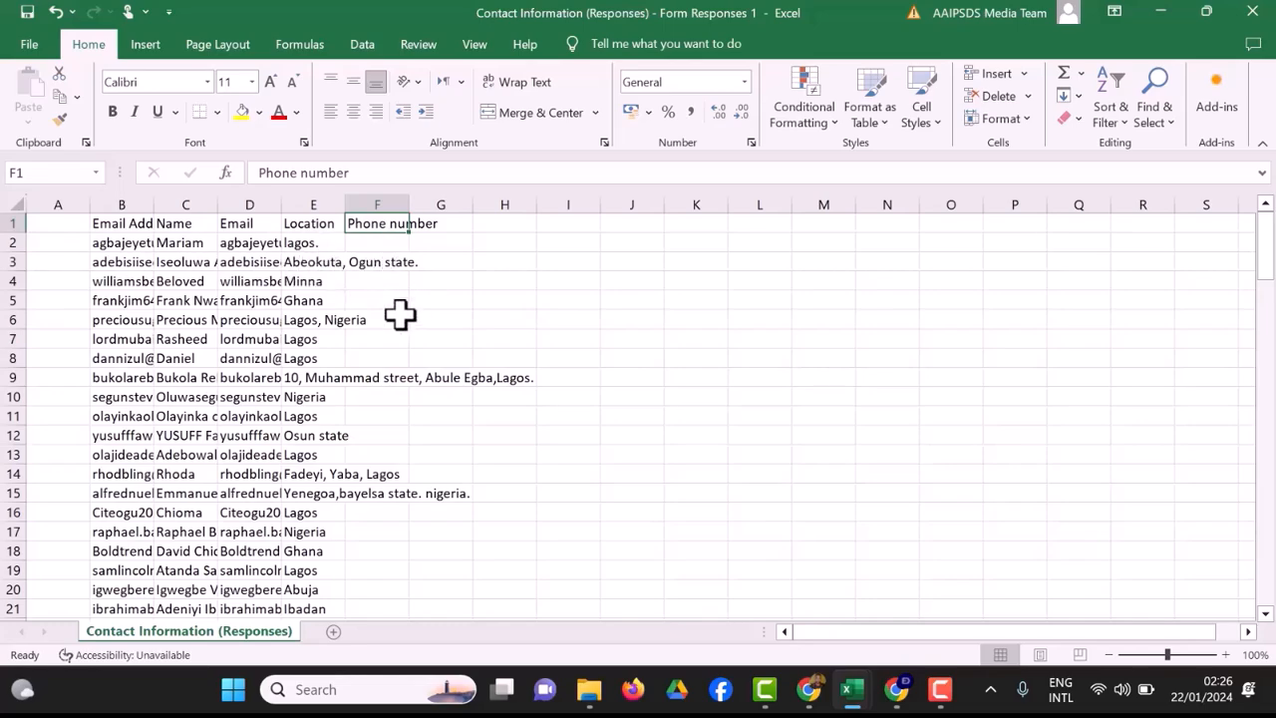
{"action": "left_click", "coordinate": [502, 227]}
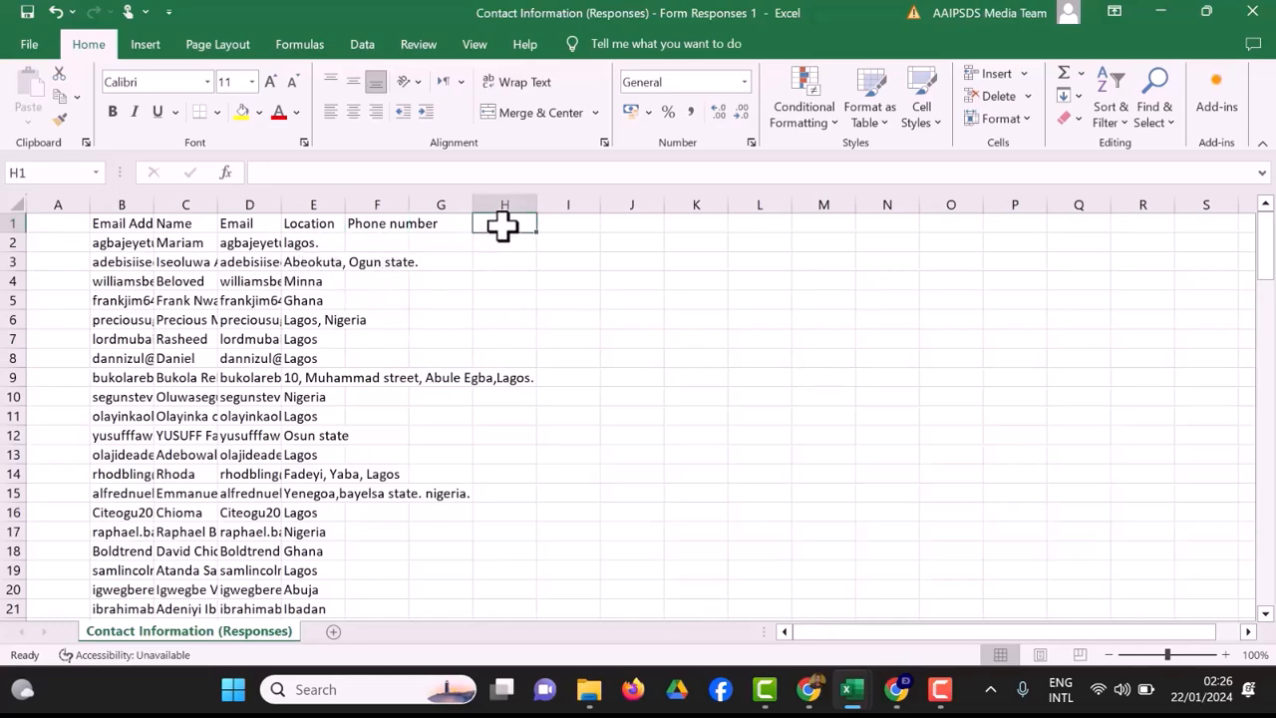
{"action": "type", "text": "Why th"}
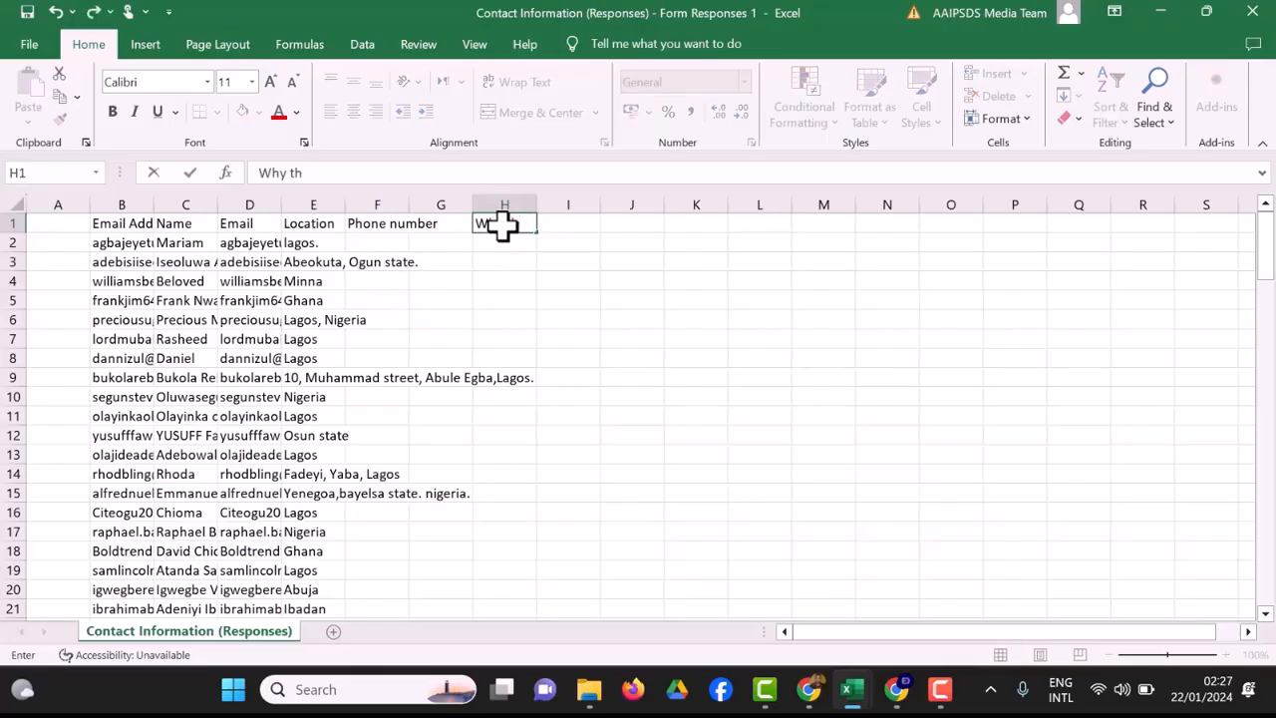
{"action": "type", "text": "is"}
{"action": "key", "text": "Return"}
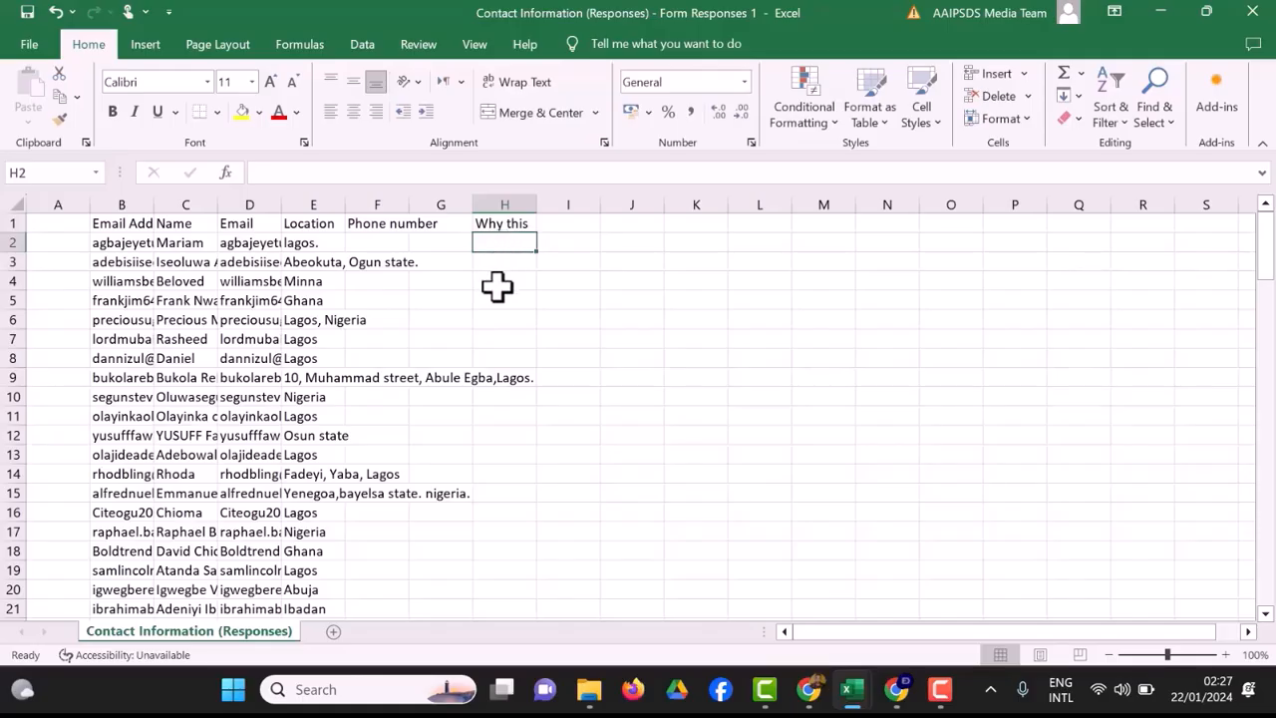
{"action": "left_click", "coordinate": [533, 225]}
{"action": "key", "text": "BackSpace"}
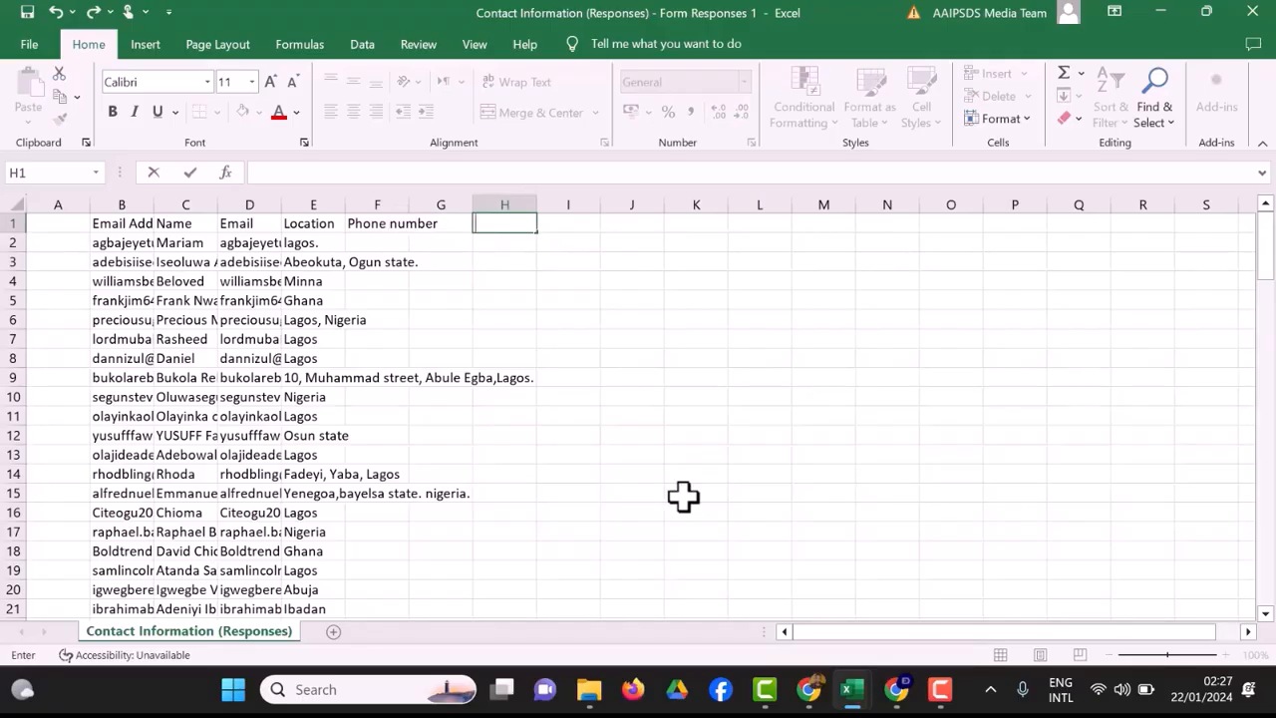
Switch to Mailchimp in Chrome, upload the Contact Information CSV file from the Downloads folder, and continue to organizing the contacts.
{"action": "left_click", "coordinate": [894, 704]}
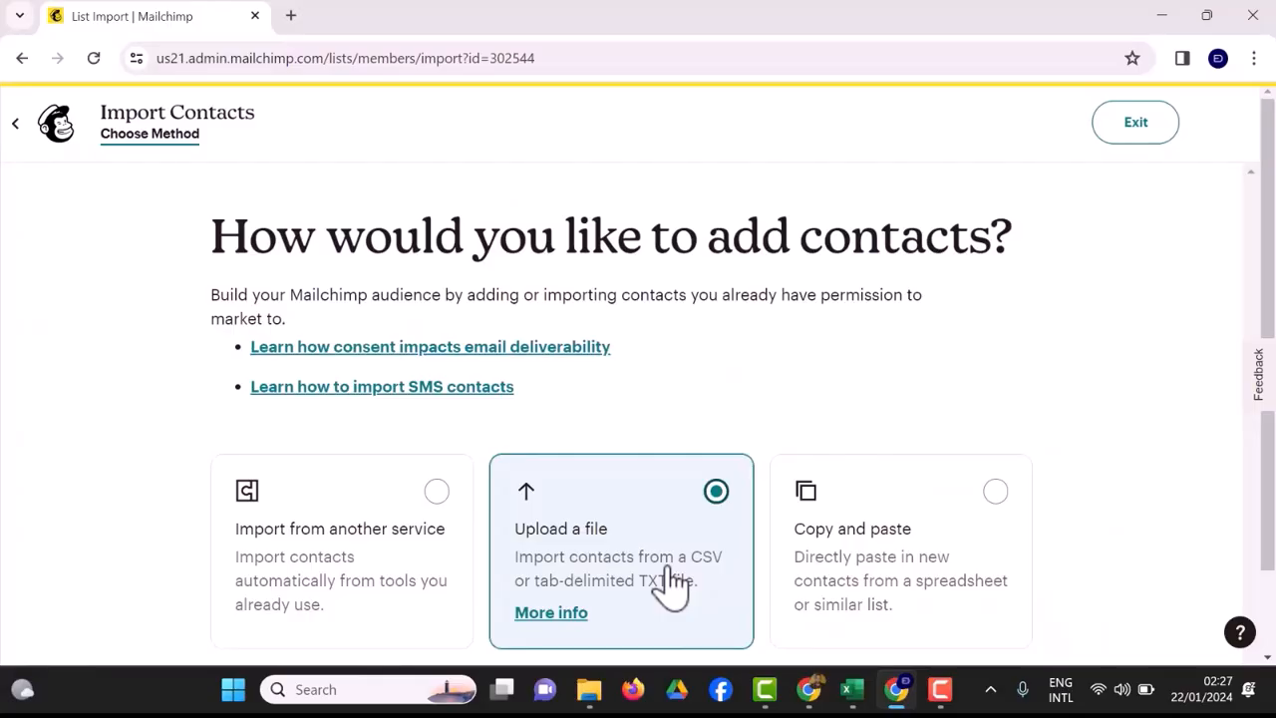
{"action": "scroll", "coordinate": [671, 583], "scroll_direction": "down", "scroll_amount": 1}
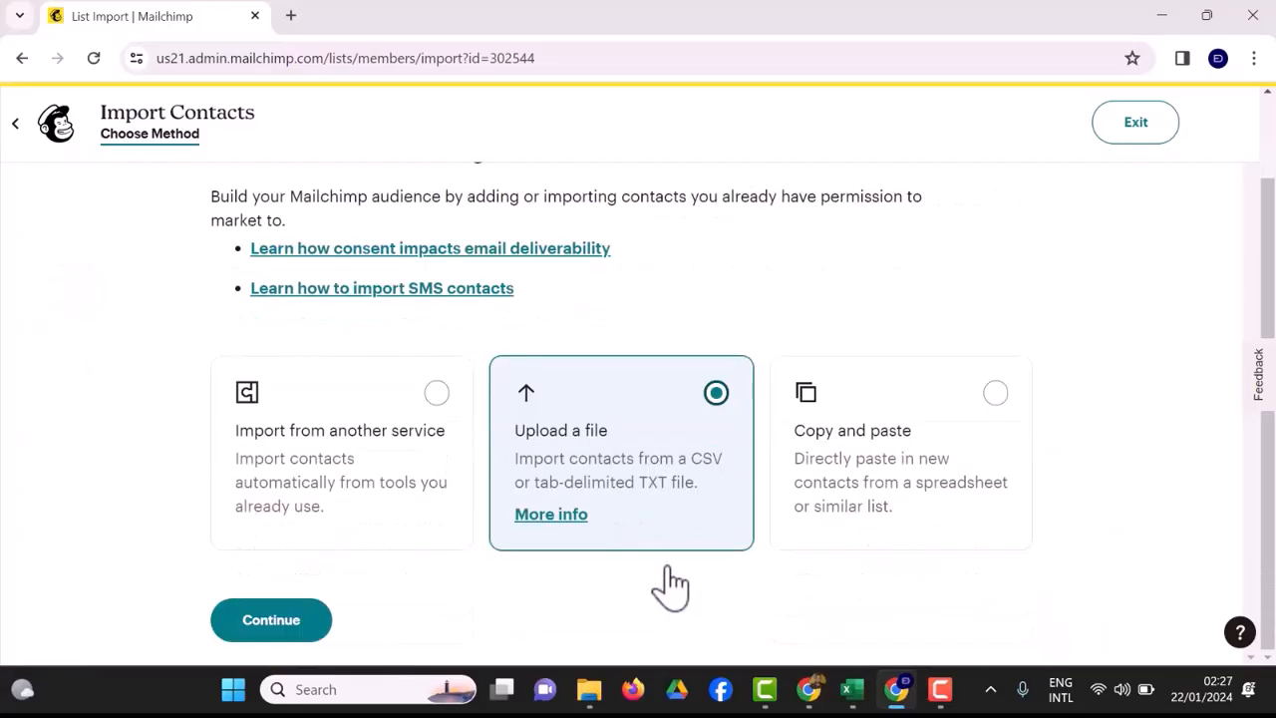
{"action": "left_click", "coordinate": [276, 622]}
{"action": "left_click", "coordinate": [415, 437]}
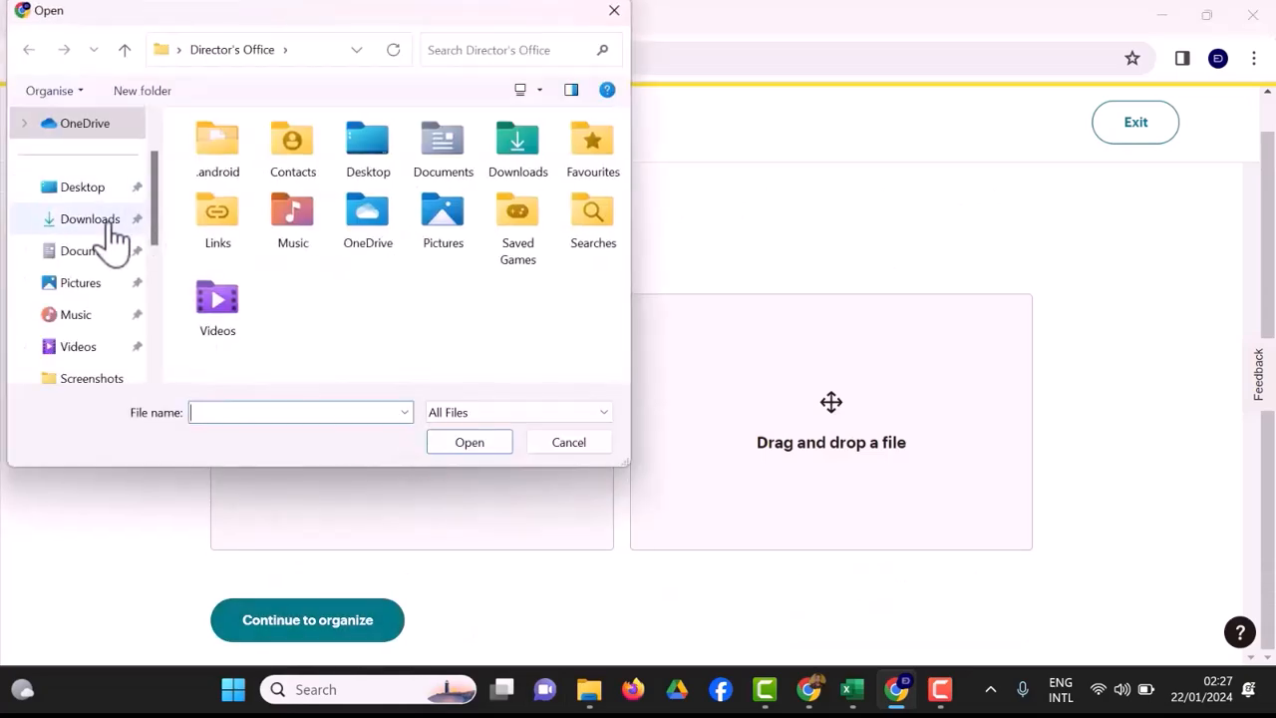
{"action": "left_click", "coordinate": [110, 230]}
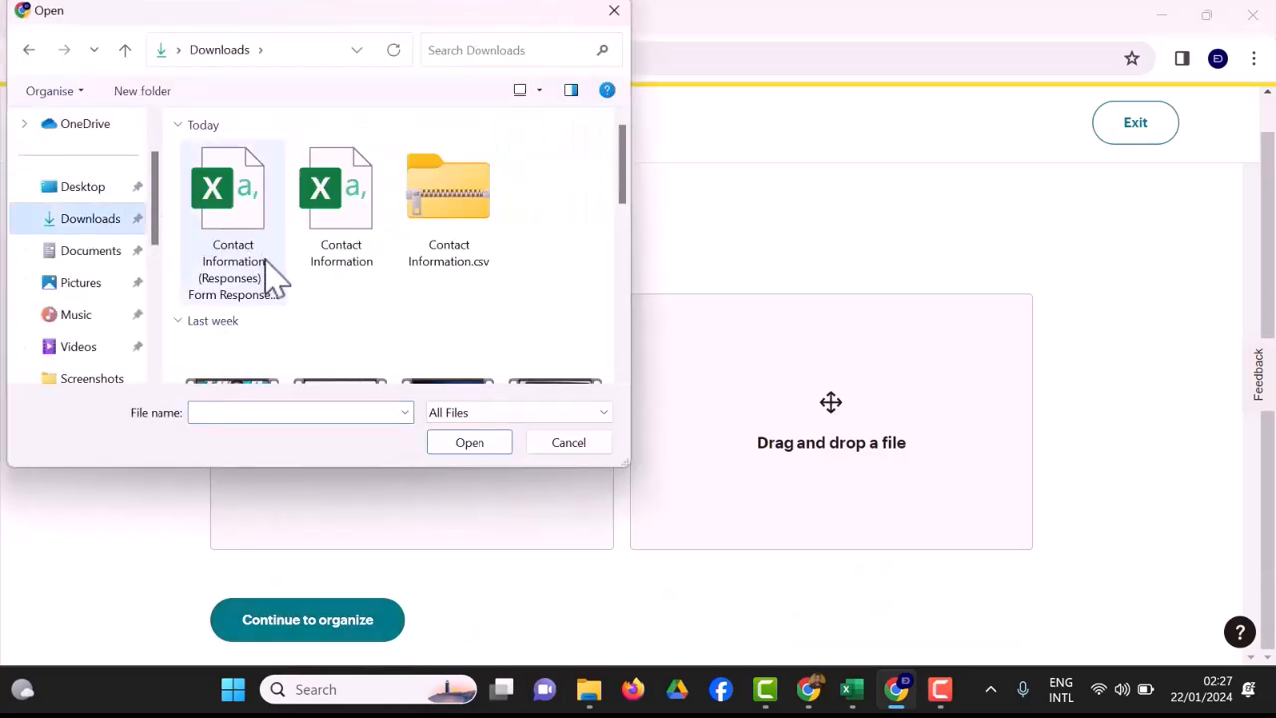
{"action": "left_click", "coordinate": [361, 249]}
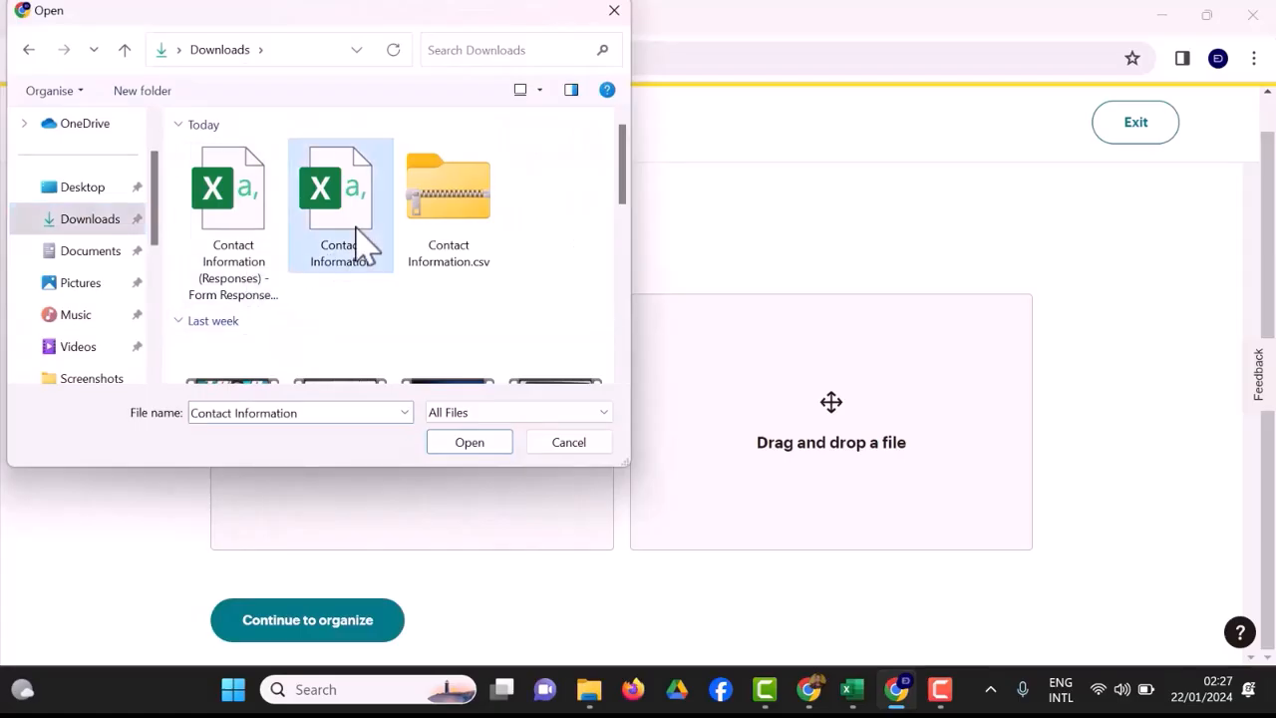
{"action": "left_click", "coordinate": [472, 444]}
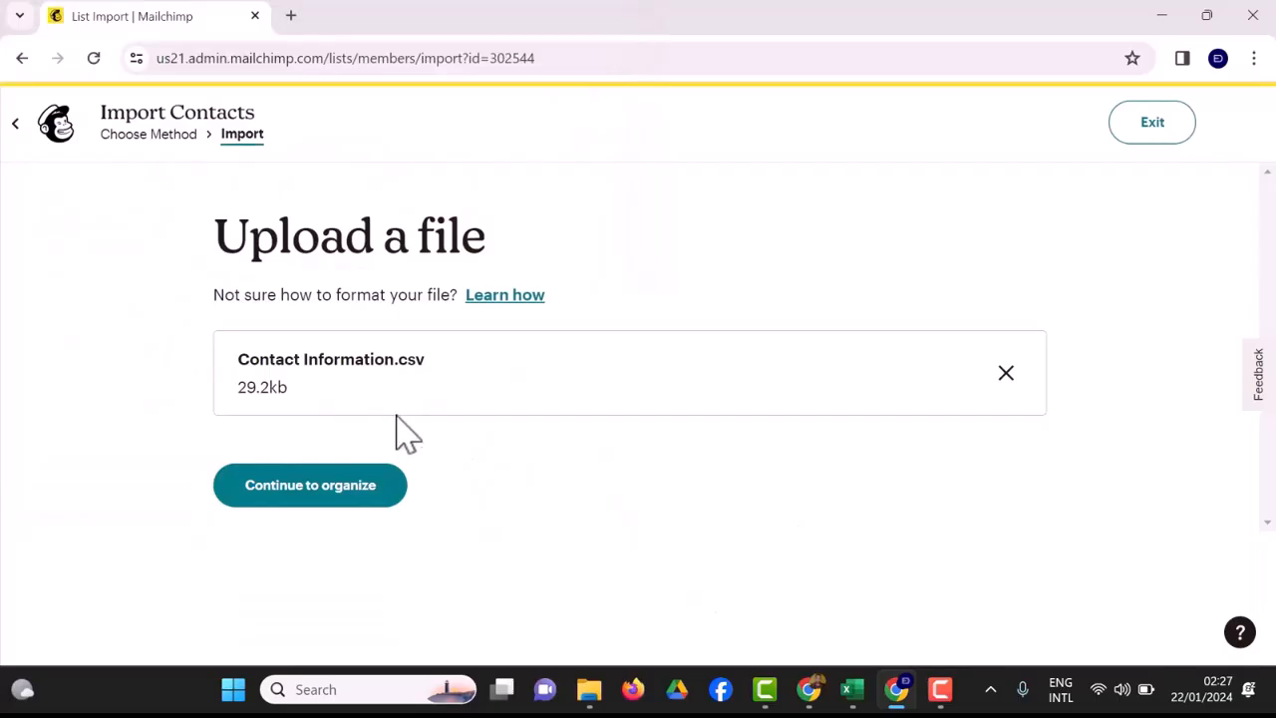
{"action": "left_click", "coordinate": [314, 500]}
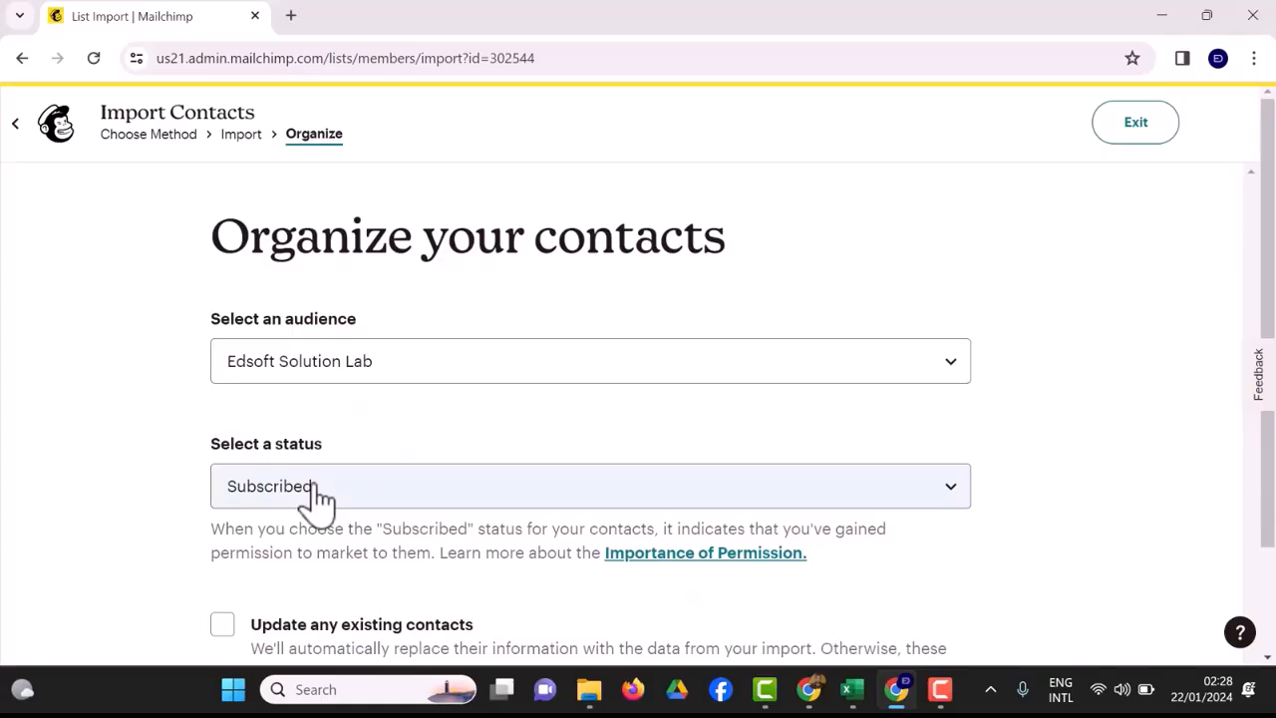
Keep the Edsoft Solution Lab audience and Subscribed status, enable updating any existing contacts, and proceed to tagging.
{"action": "scroll", "coordinate": [315, 495], "scroll_direction": "down", "scroll_amount": 1}
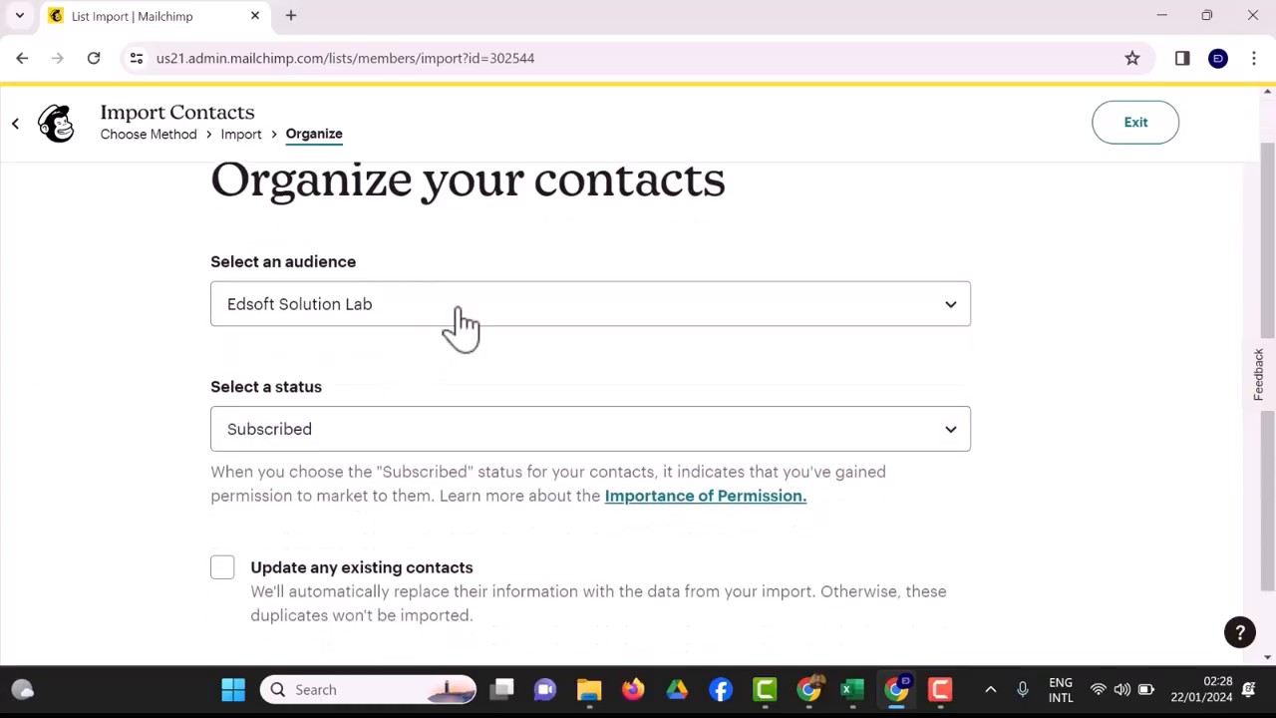
{"action": "left_click", "coordinate": [535, 305]}
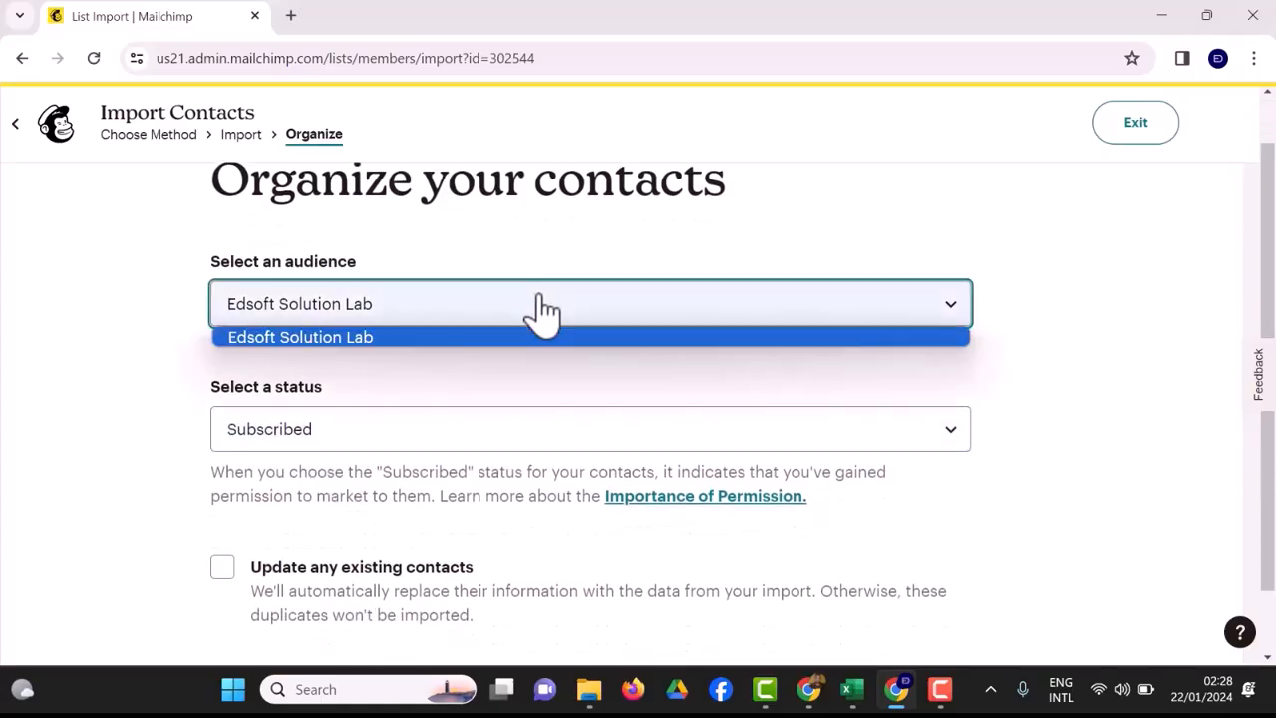
{"action": "left_click", "coordinate": [539, 302]}
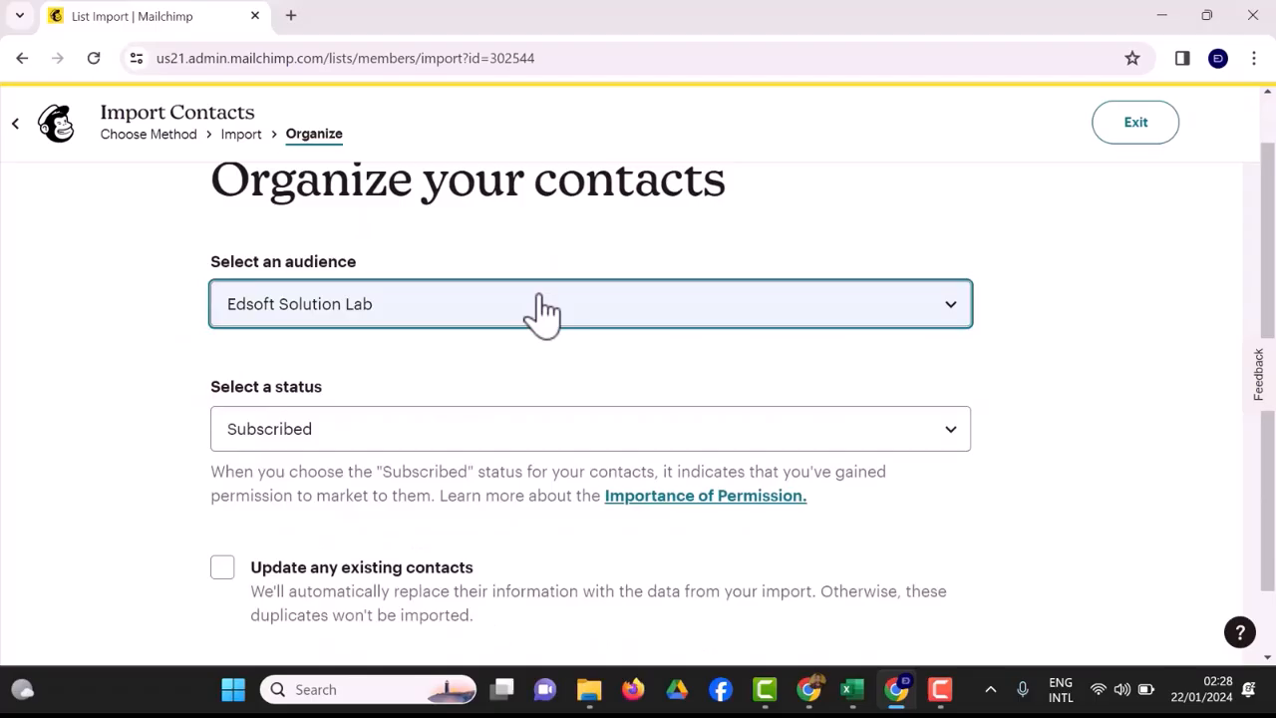
{"action": "left_click", "coordinate": [488, 317]}
{"action": "left_click", "coordinate": [488, 337]}
{"action": "scroll", "coordinate": [484, 333], "scroll_direction": "down", "scroll_amount": 1}
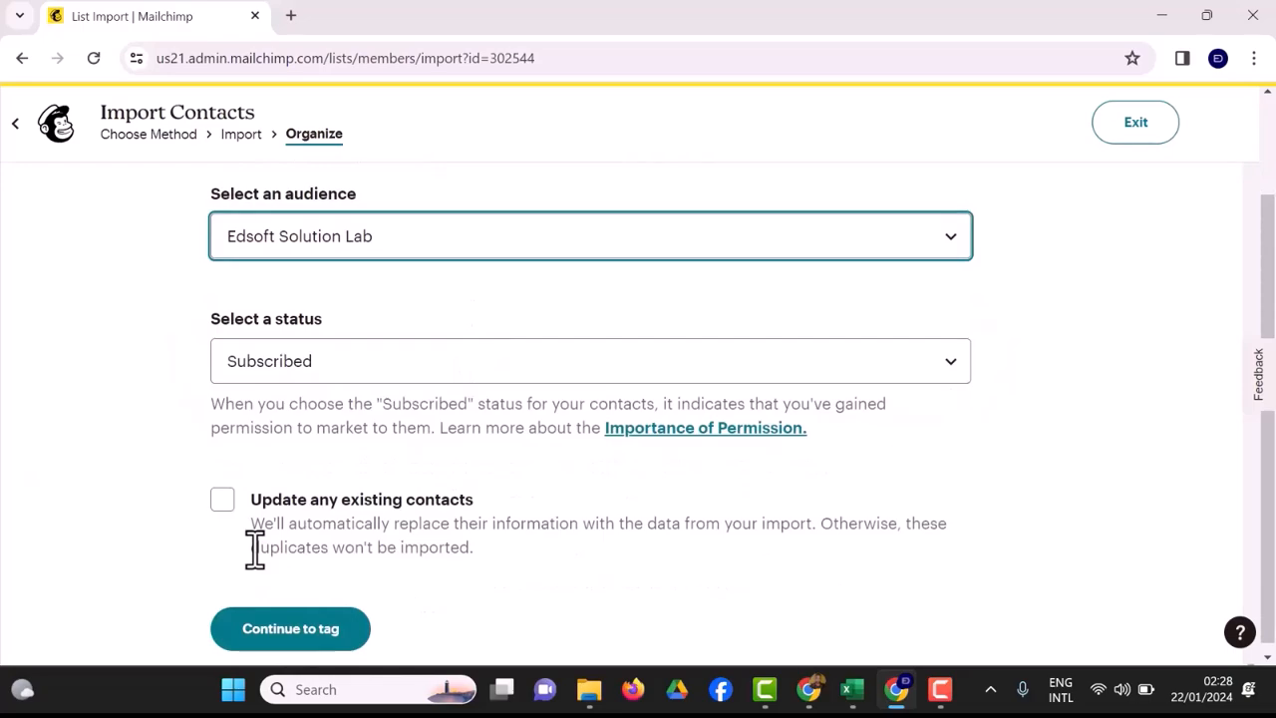
{"action": "left_click", "coordinate": [224, 502]}
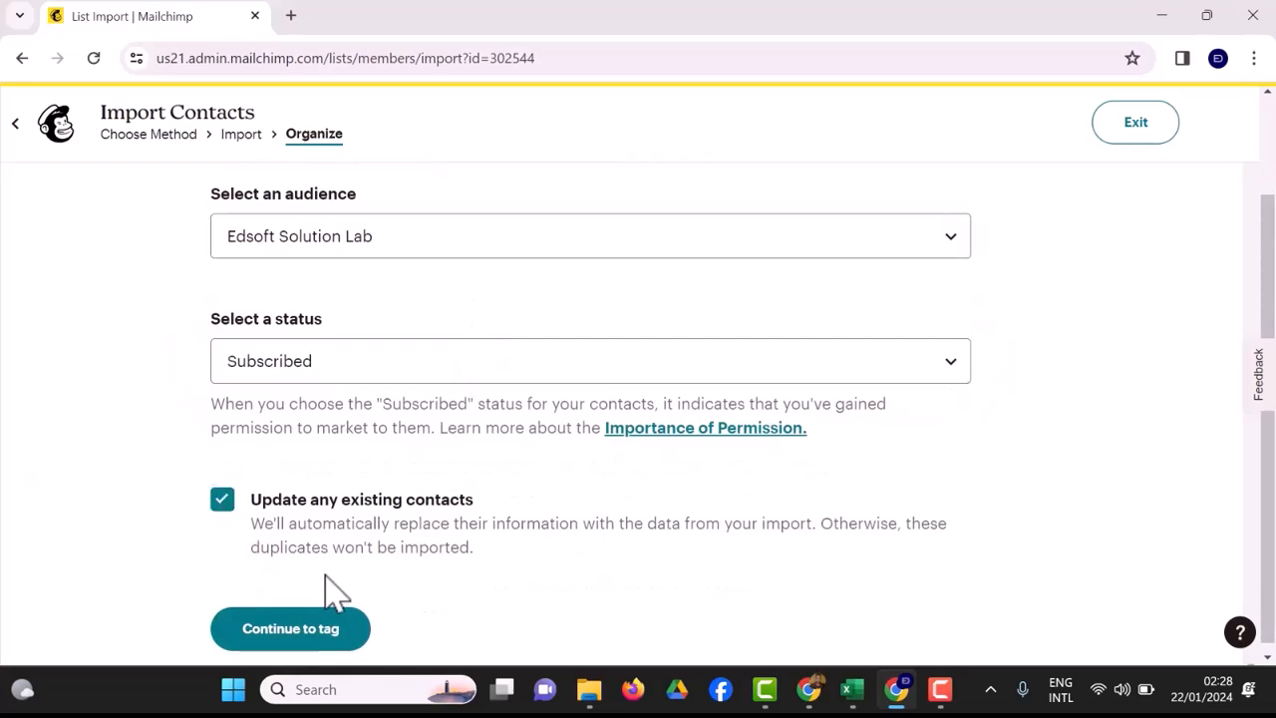
{"action": "left_click", "coordinate": [300, 639]}
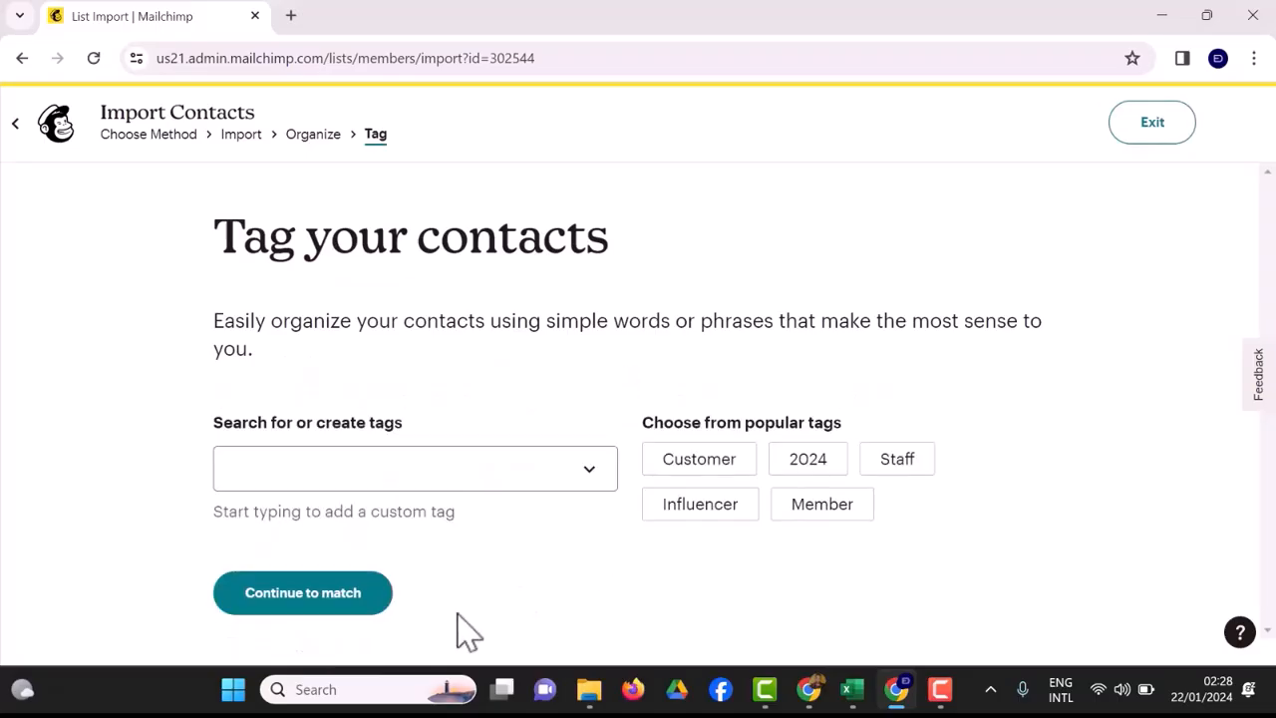
Continue to column matching without adding tags, and exclude the Phone Number column from the import.
{"action": "left_click", "coordinate": [330, 618]}
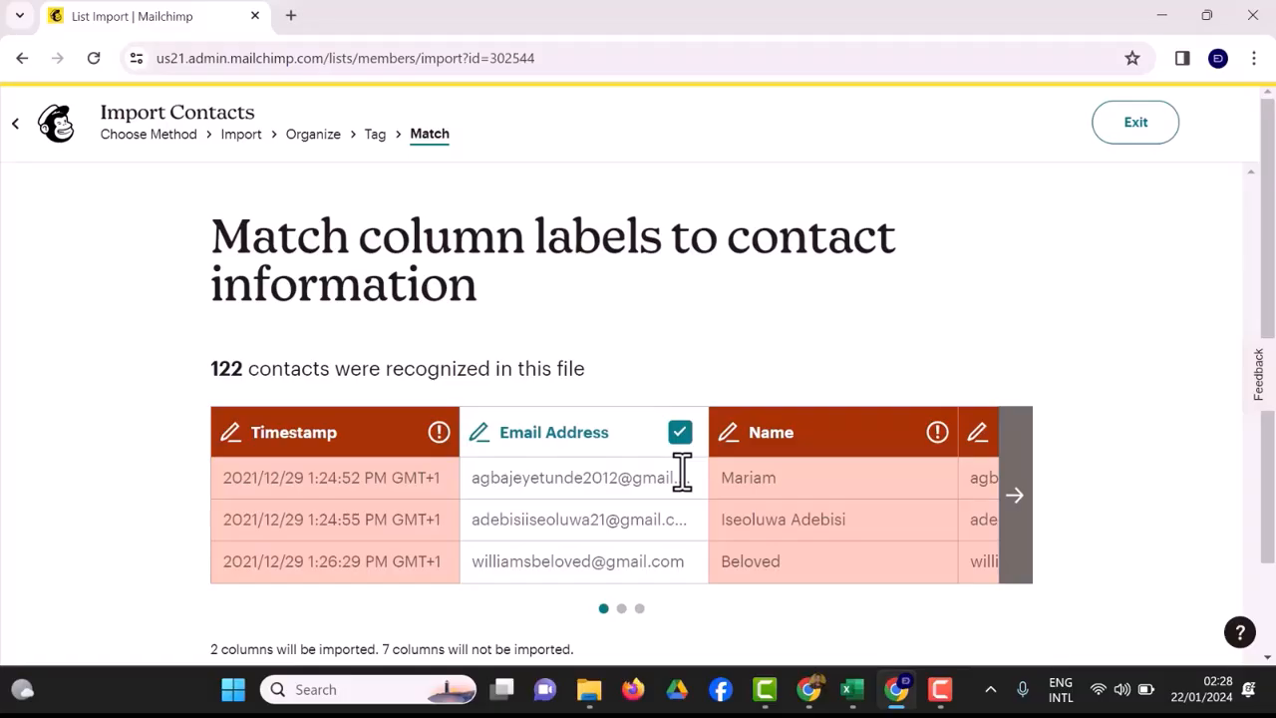
{"action": "scroll", "coordinate": [682, 473], "scroll_direction": "right", "scroll_amount": 5}
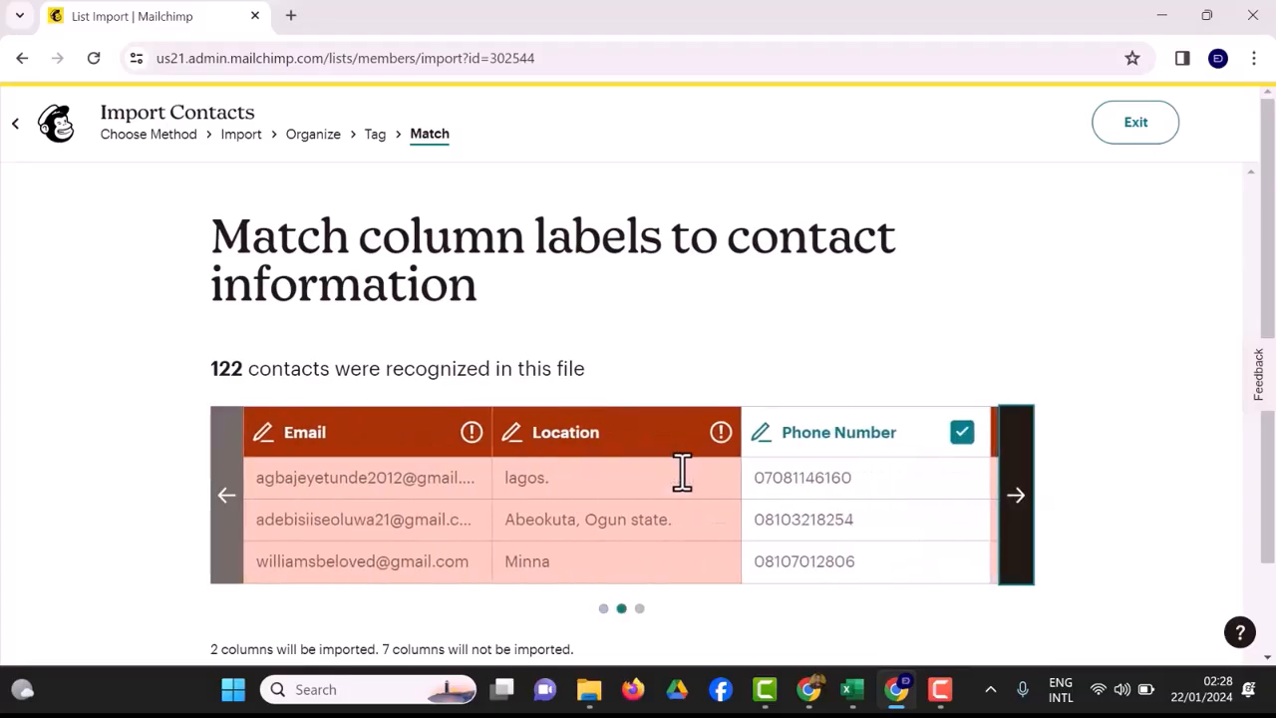
{"action": "scroll", "coordinate": [682, 472], "scroll_direction": "right", "scroll_amount": 5}
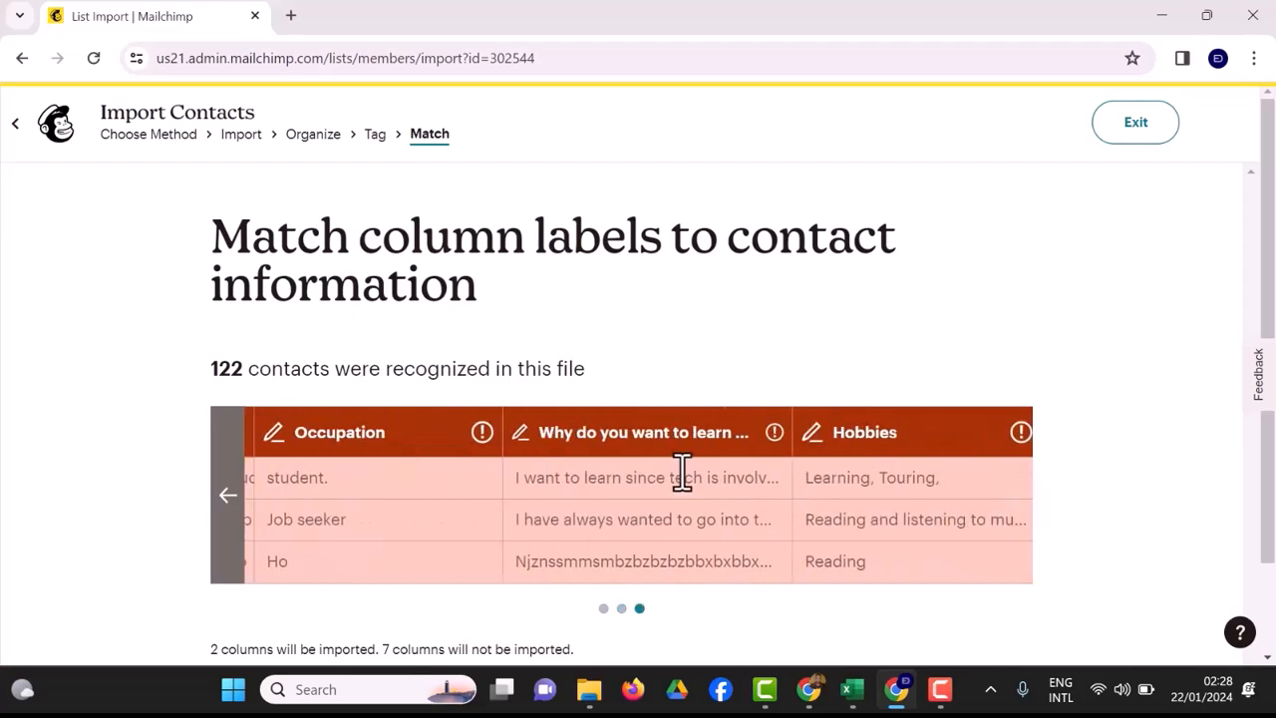
{"action": "scroll", "coordinate": [682, 472], "scroll_direction": "left", "scroll_amount": 5}
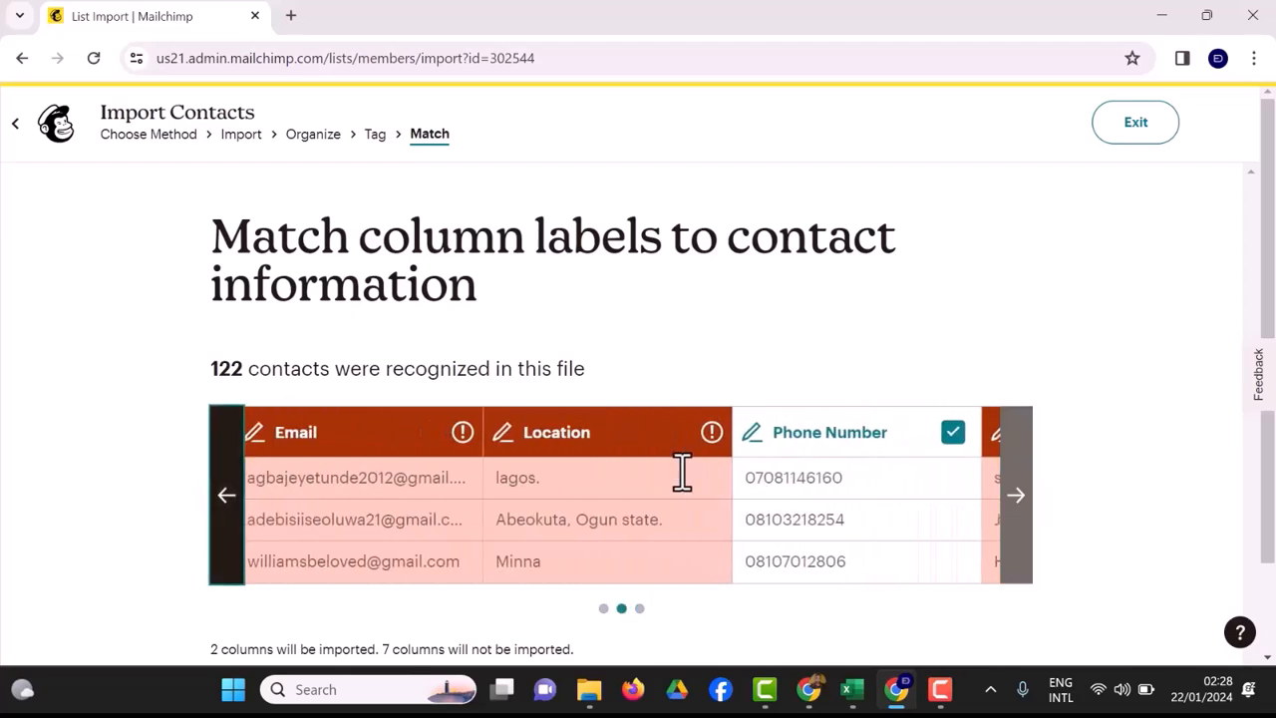
{"action": "left_click", "coordinate": [962, 431]}
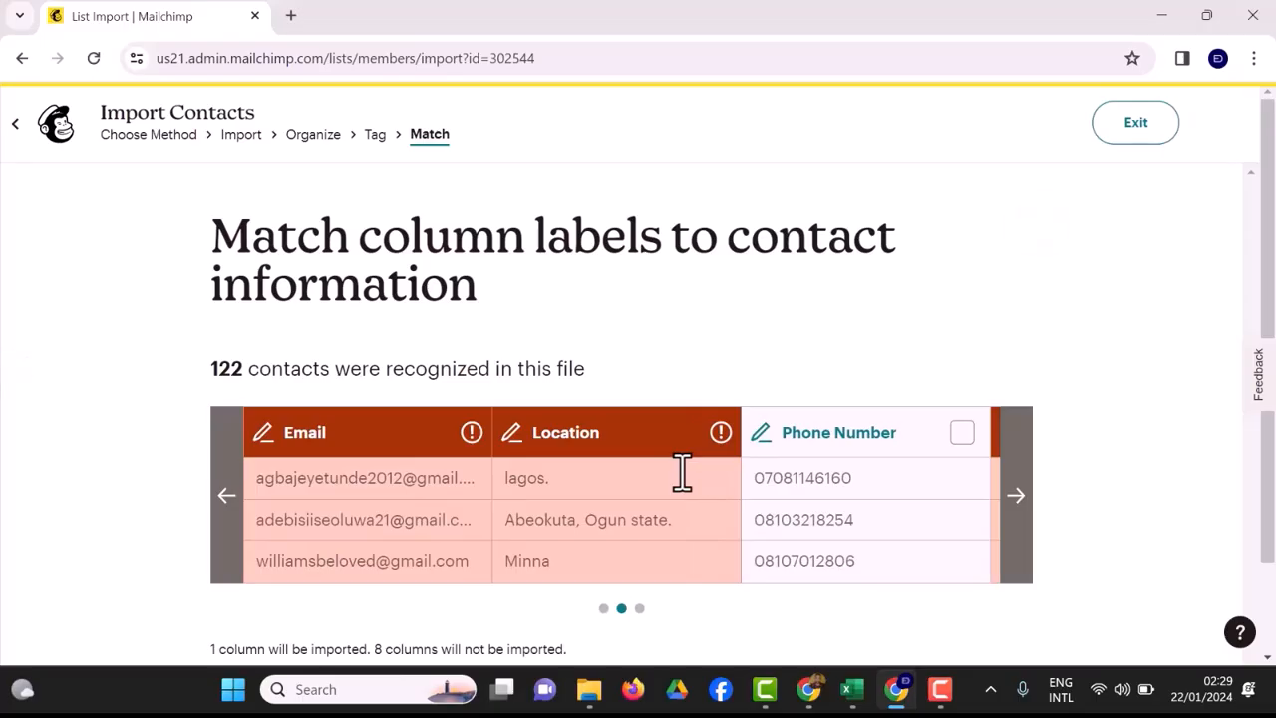
Match the Name column to the First Name (FNAME) field and confirm the column label.
{"action": "scroll", "coordinate": [682, 473], "scroll_direction": "left", "scroll_amount": 5}
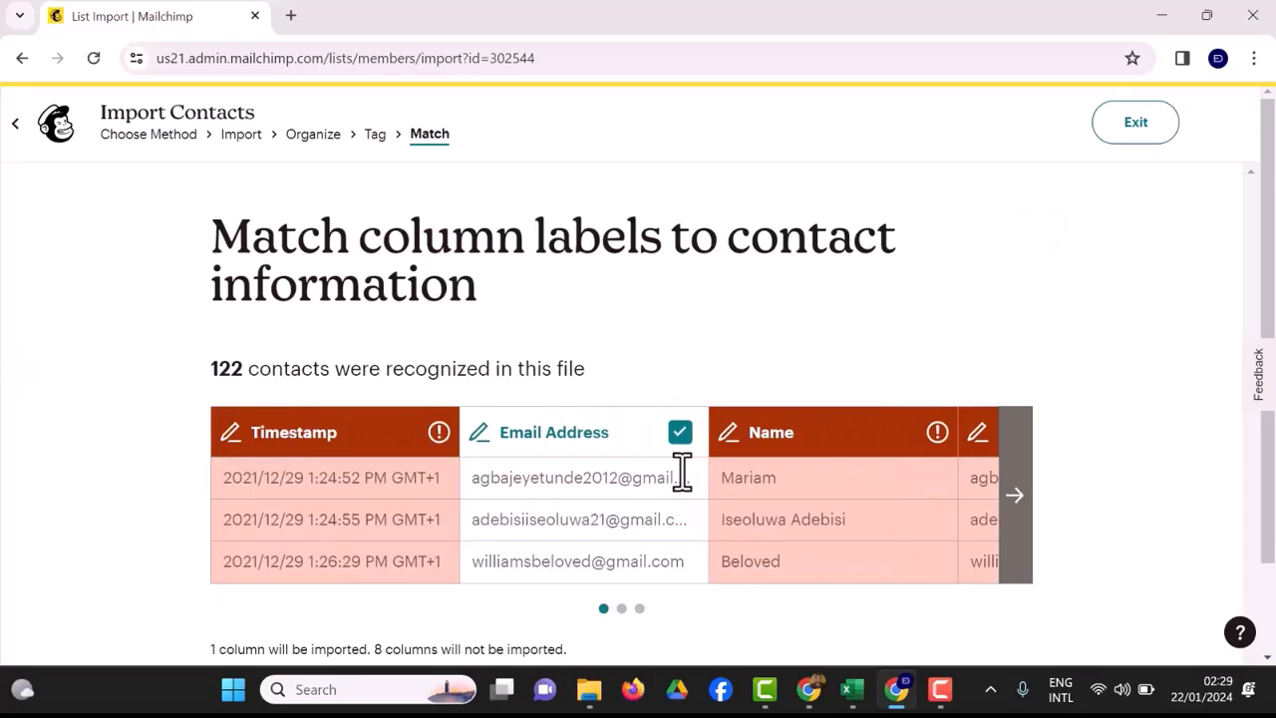
{"action": "key", "text": "Return"}
{"action": "key", "text": "space"}
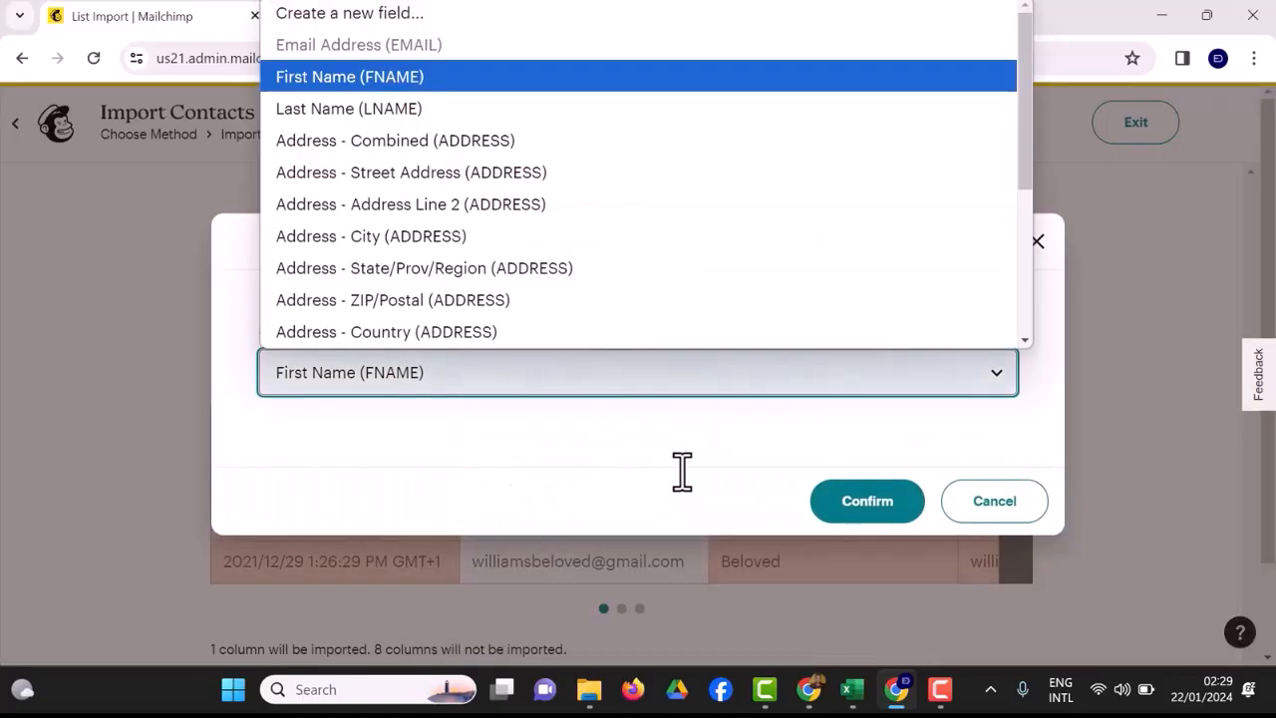
{"action": "key", "text": "Return"}
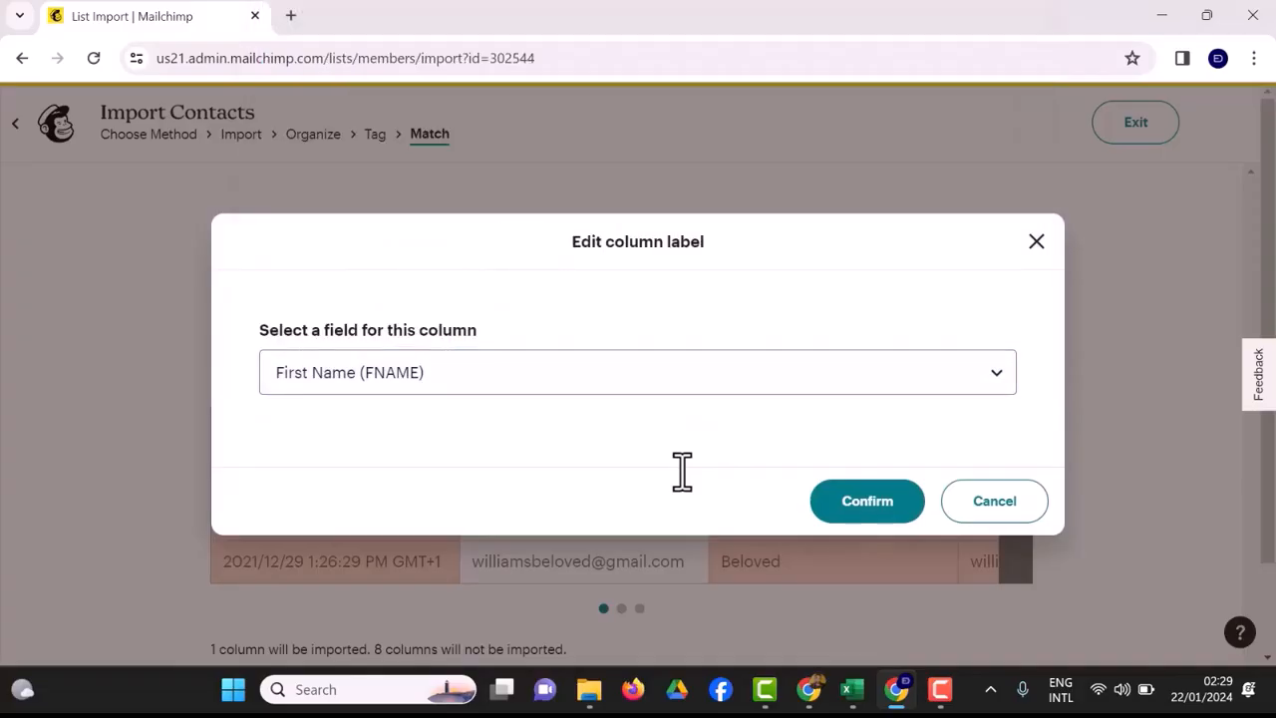
{"action": "key", "text": "Return"}
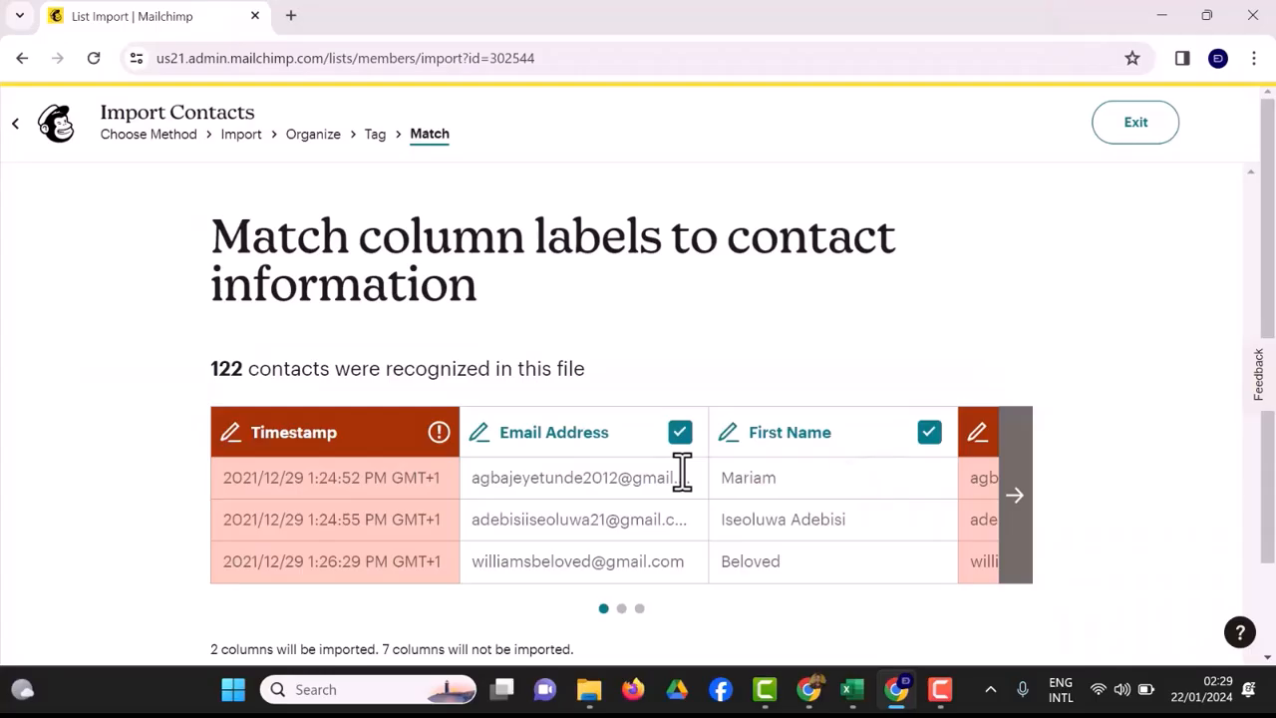
Finalize the column matching and complete the import of the contacts into the Edsoft Solution Lab audience.
{"action": "scroll", "coordinate": [682, 472], "scroll_direction": "down", "scroll_amount": 1}
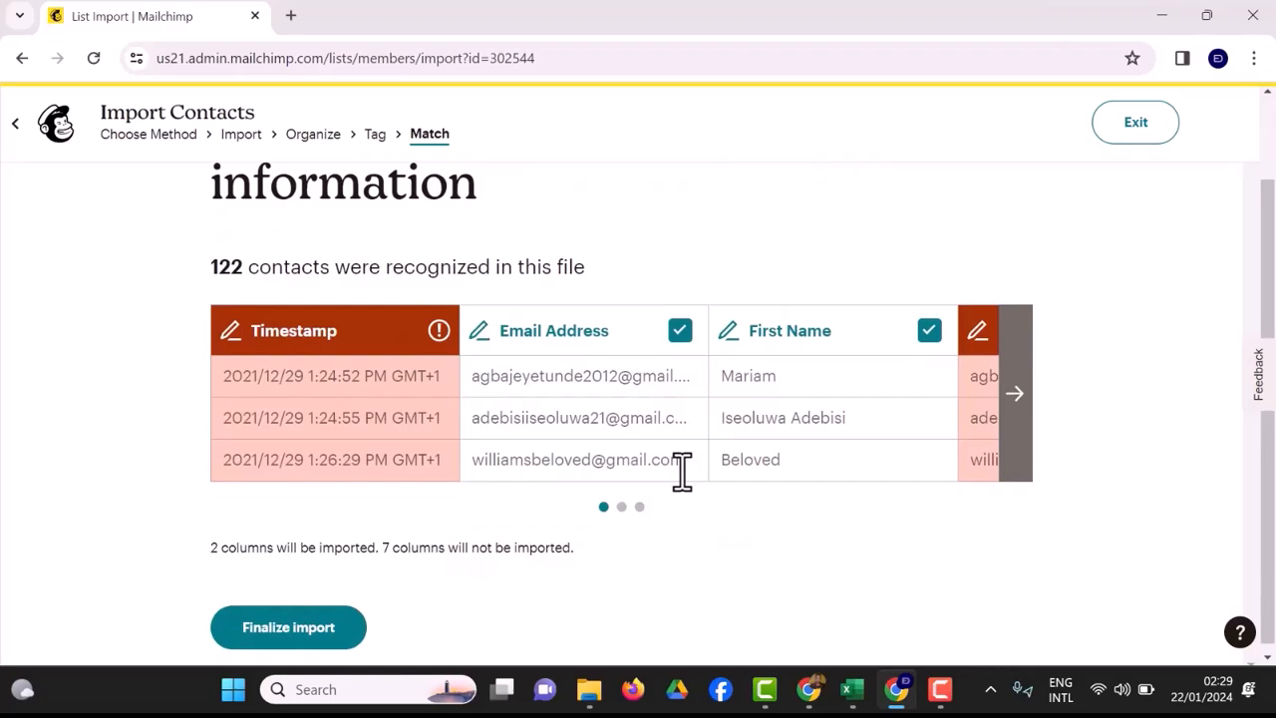
{"action": "key", "text": "Return"}
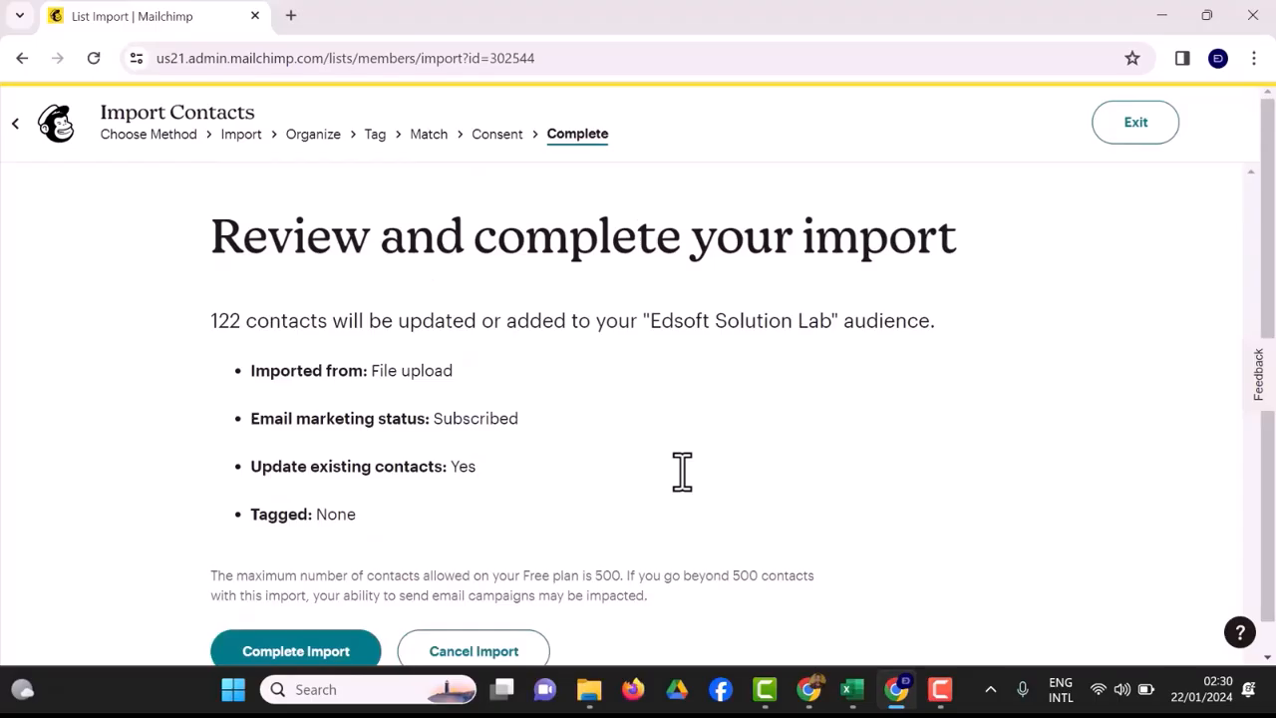
{"action": "key", "text": "Return"}
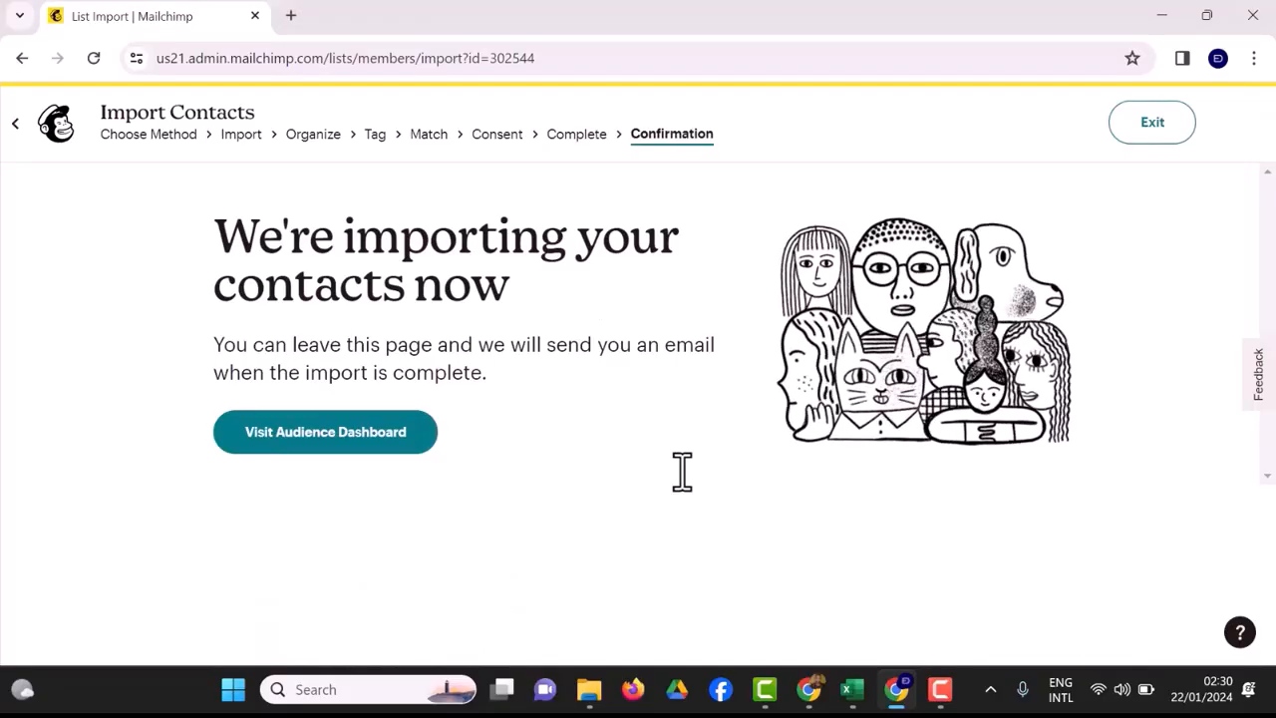
Visit the audience dashboard and look through its contact summary, Recent growth, Tags and Predicted demographics sections.
{"action": "key", "text": "Return"}
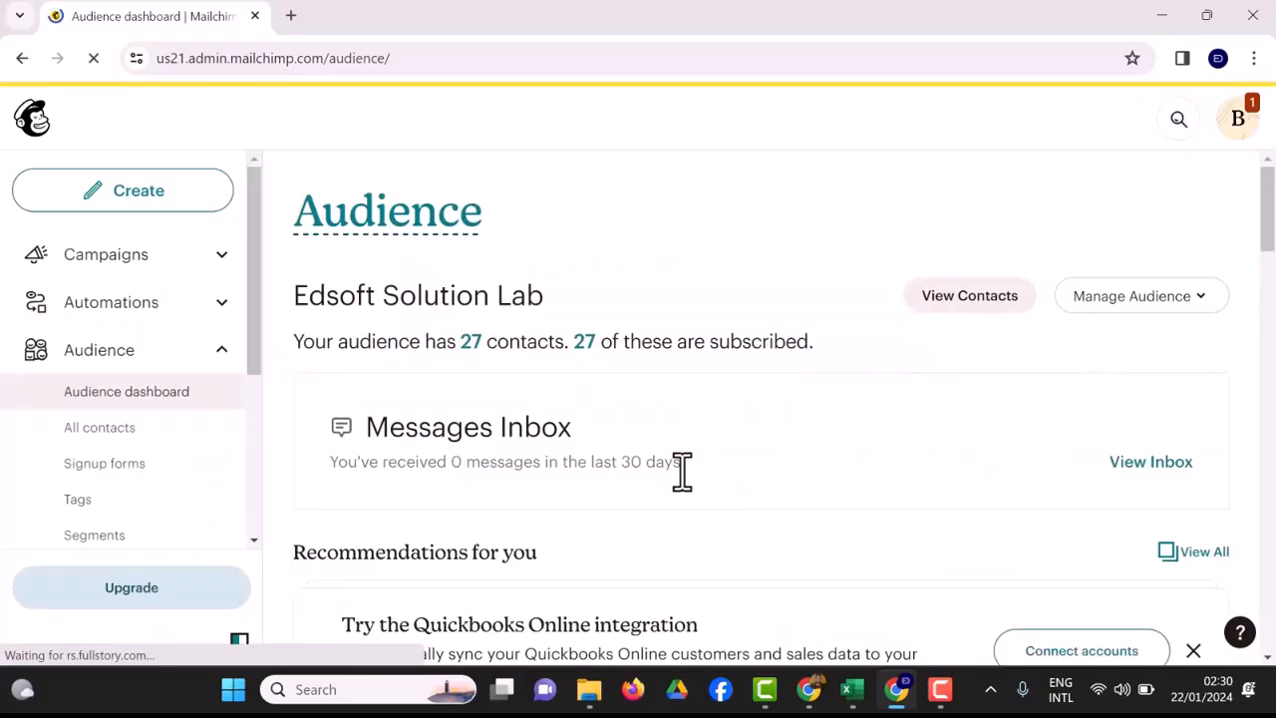
{"action": "scroll", "coordinate": [681, 472], "scroll_direction": "down", "scroll_amount": 4}
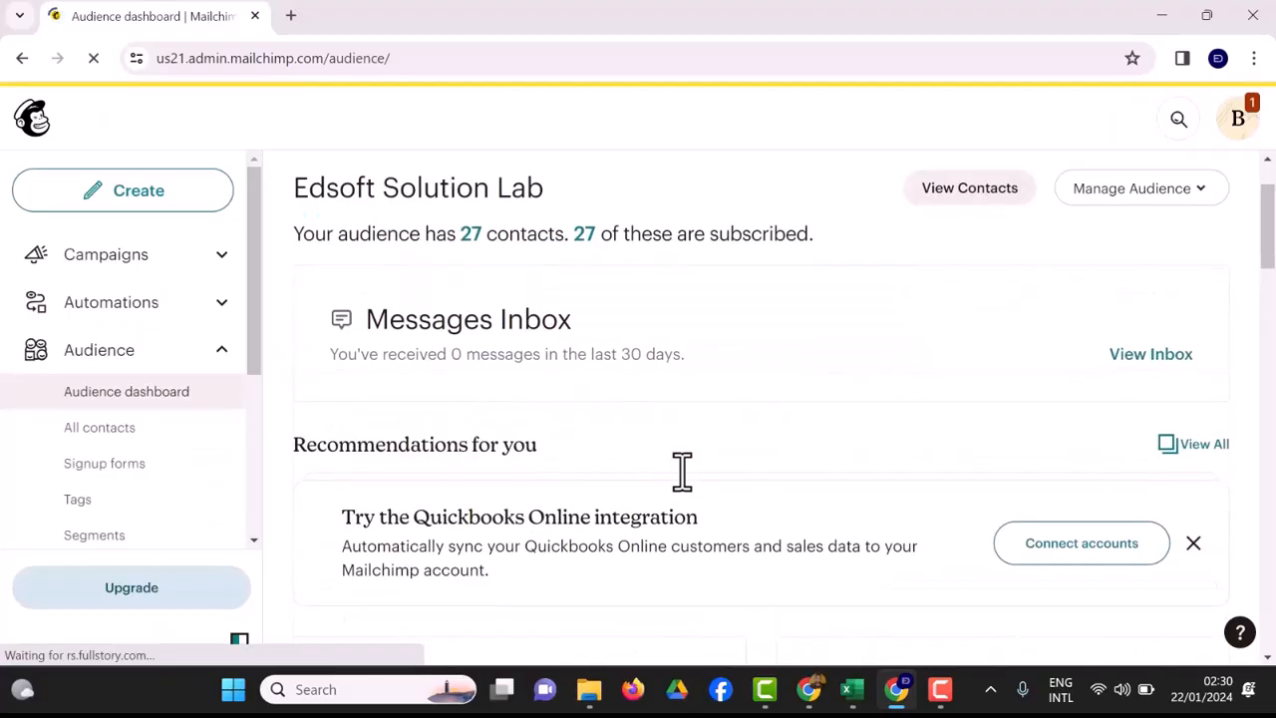
{"action": "scroll", "coordinate": [682, 471], "scroll_direction": "down", "scroll_amount": 4}
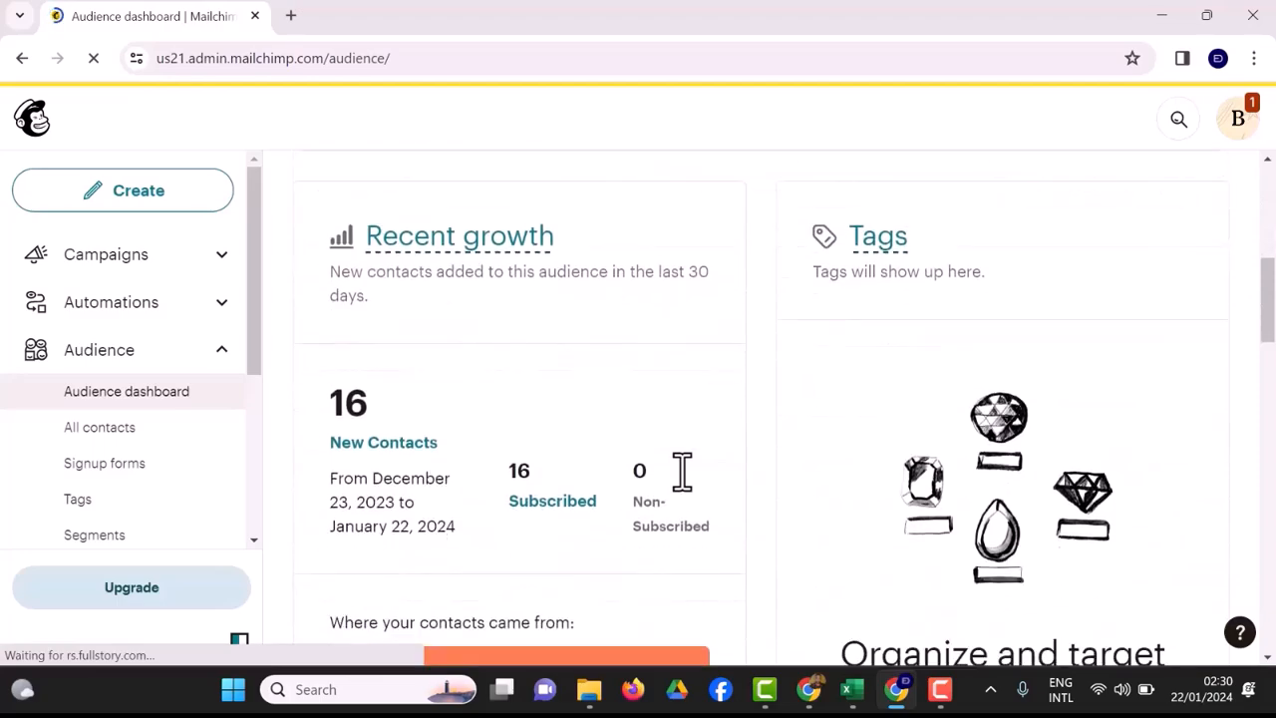
{"action": "scroll", "coordinate": [682, 472], "scroll_direction": "down", "scroll_amount": 8}
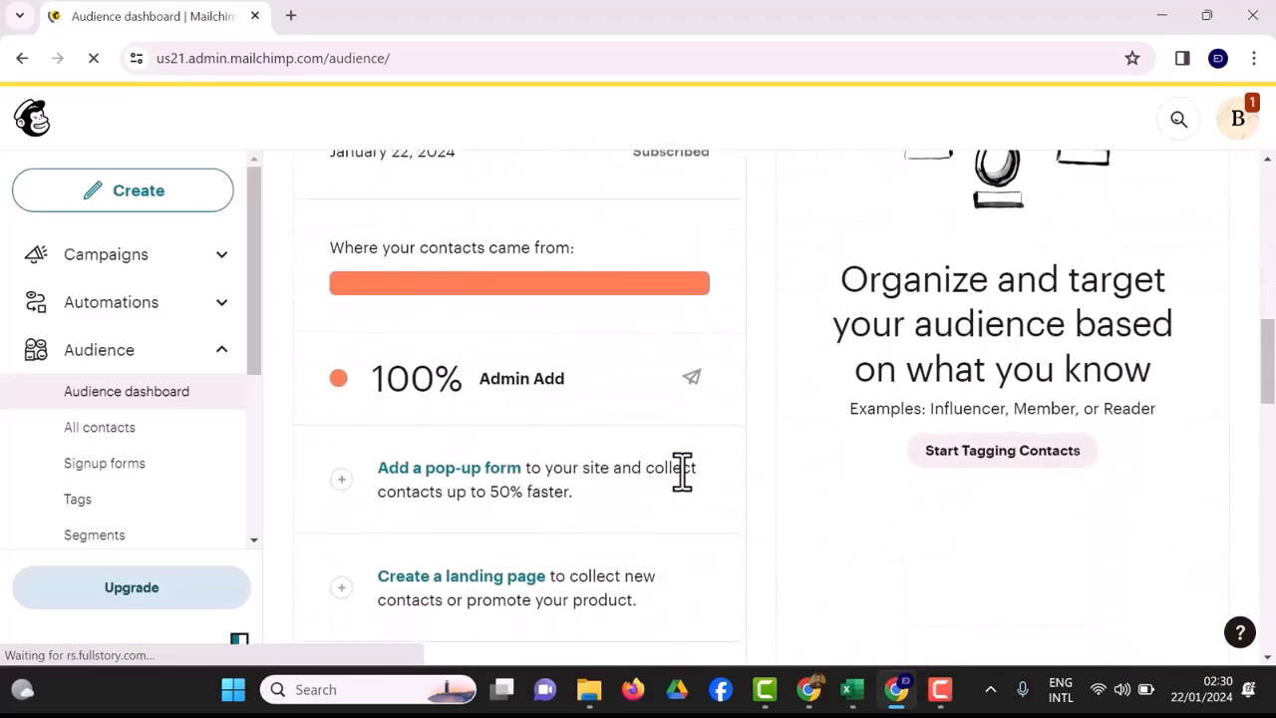
{"action": "scroll", "coordinate": [681, 471], "scroll_direction": "down", "scroll_amount": 3}
{"action": "scroll", "coordinate": [682, 472], "scroll_direction": "up", "scroll_amount": 3}
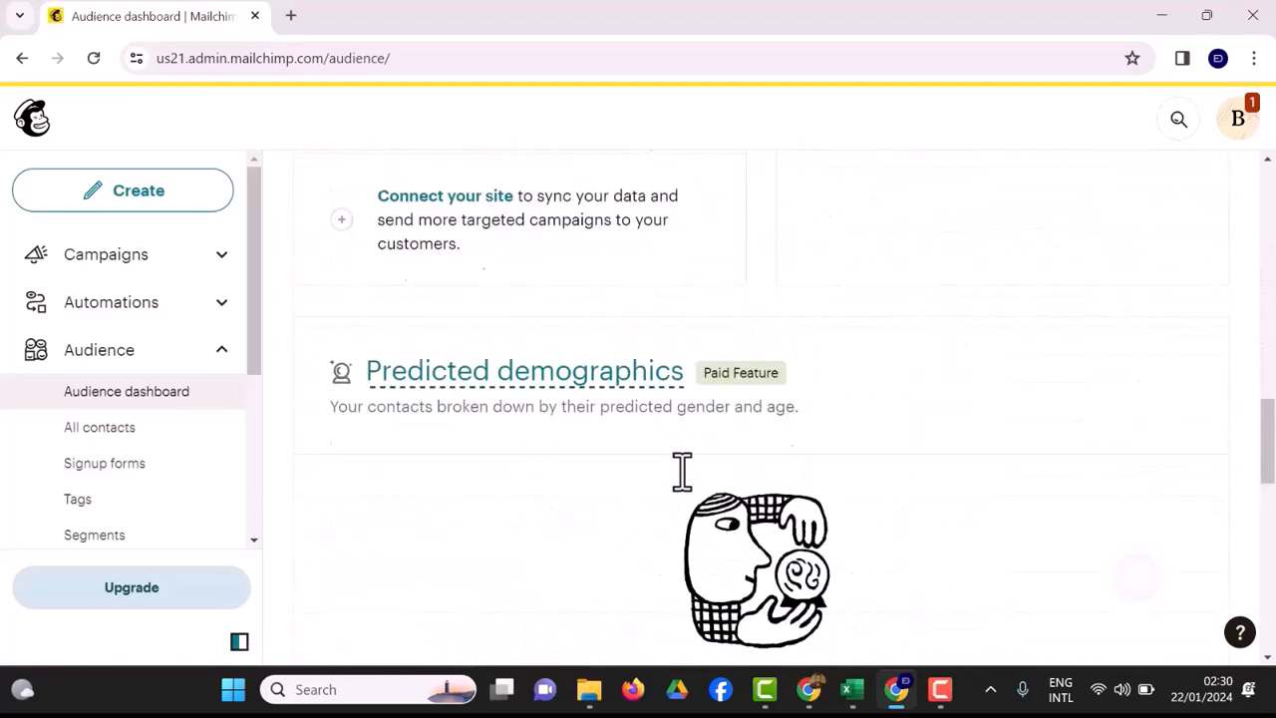
{"action": "scroll", "coordinate": [682, 471], "scroll_direction": "down", "scroll_amount": 8}
Open the list of all contacts and examine the imported e-mail addresses and first names through the second page.
{"action": "left_click", "coordinate": [100, 428]}
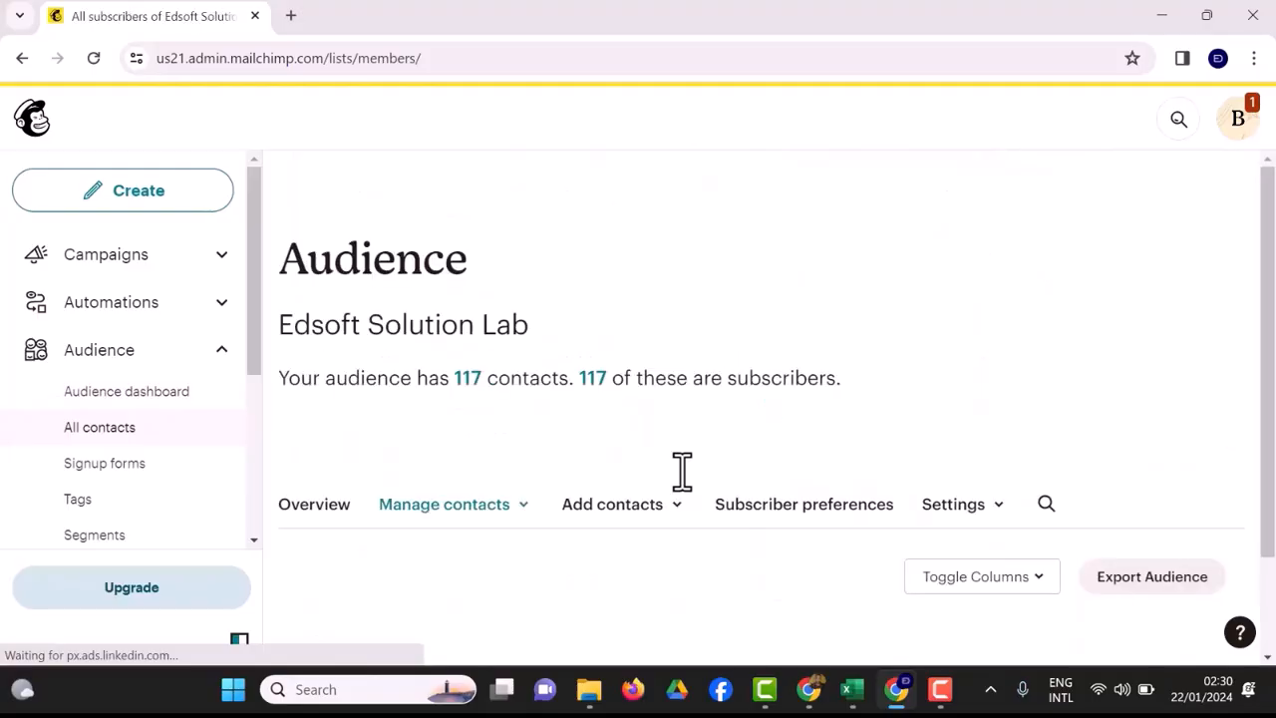
{"action": "scroll", "coordinate": [682, 470], "scroll_direction": "down", "scroll_amount": 1}
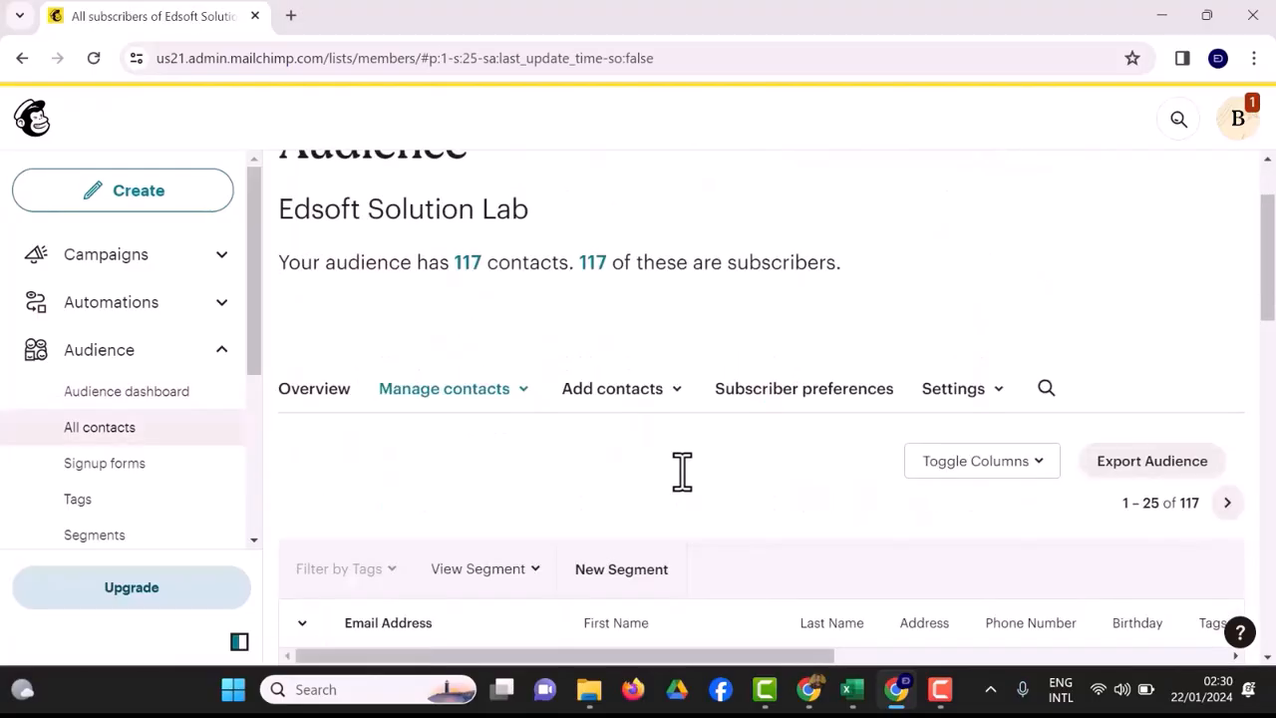
{"action": "scroll", "coordinate": [681, 470], "scroll_direction": "down", "scroll_amount": 4}
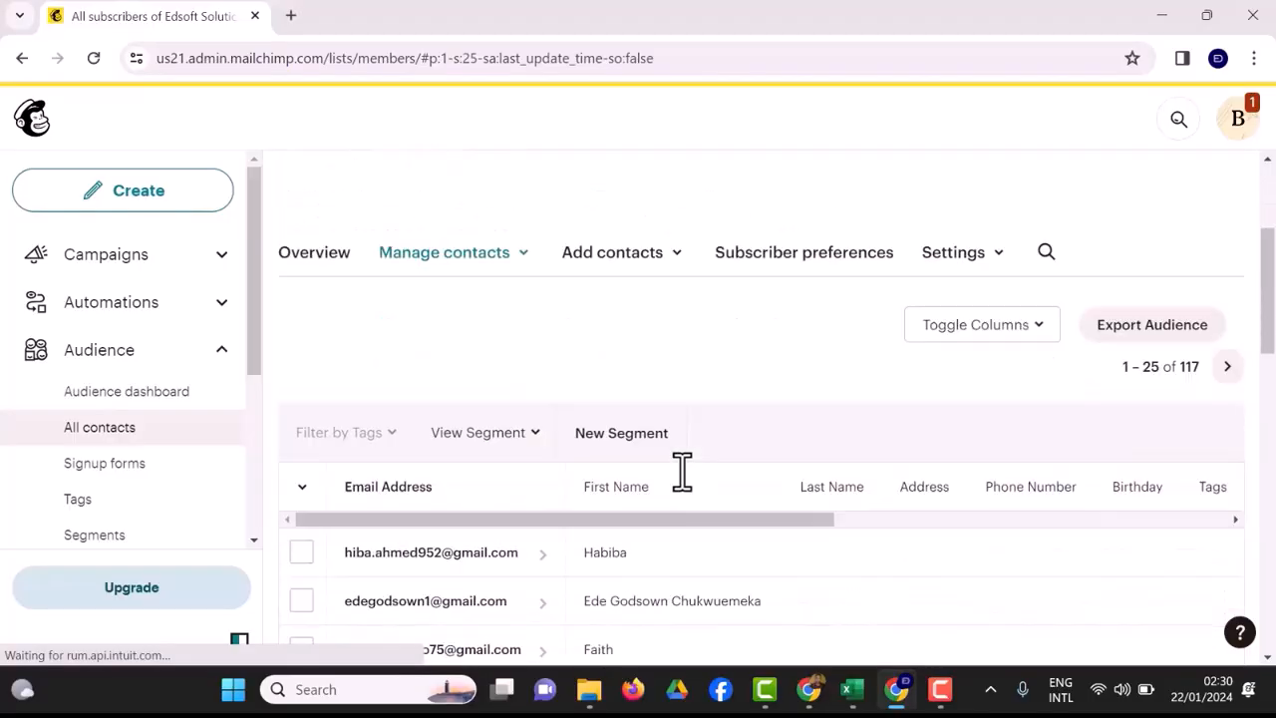
{"action": "scroll", "coordinate": [682, 470], "scroll_direction": "down", "scroll_amount": 8}
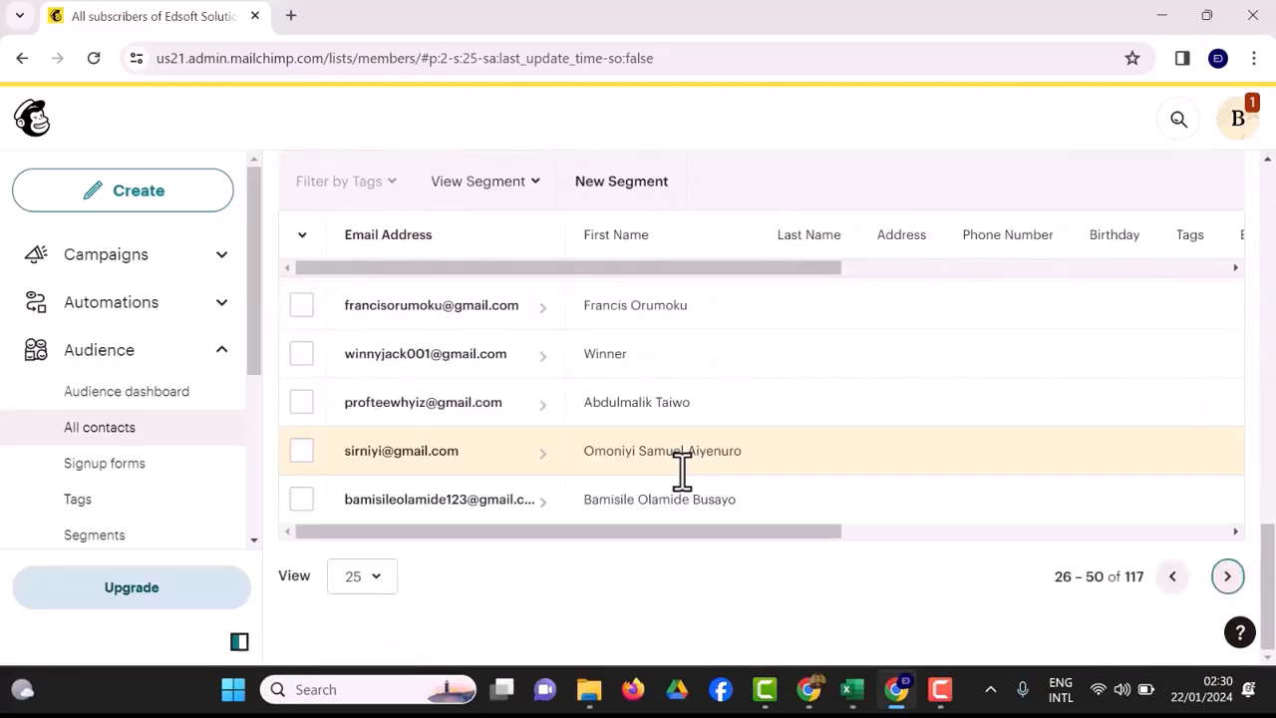
{"action": "scroll", "coordinate": [682, 471], "scroll_direction": "up", "scroll_amount": 12}
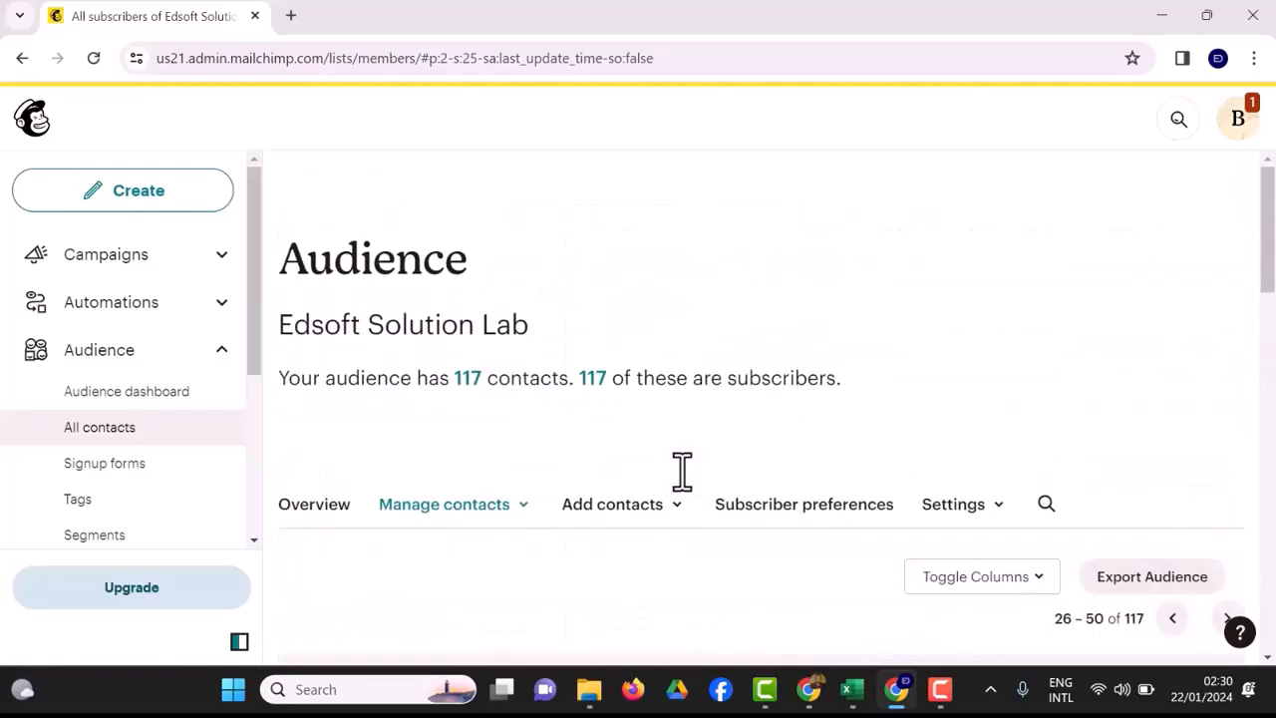
{"action": "scroll", "coordinate": [682, 471], "scroll_direction": "down", "scroll_amount": 3}
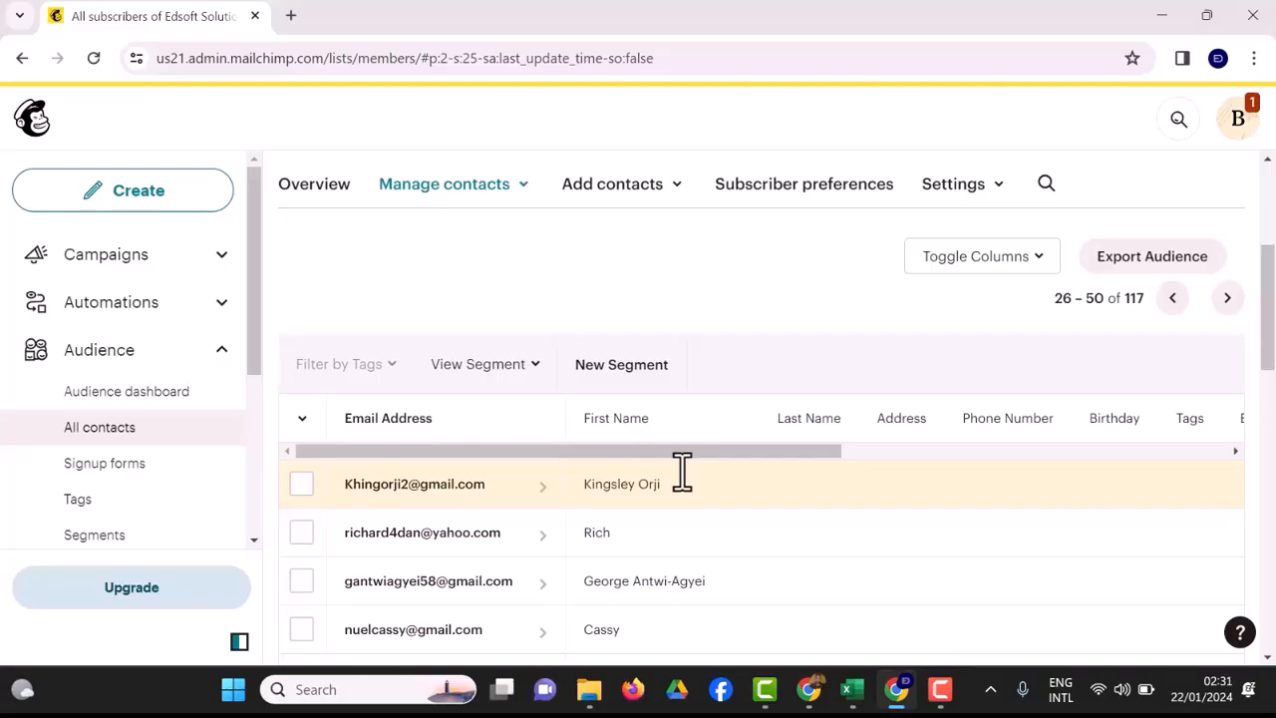
{"action": "key", "text": "F10"}
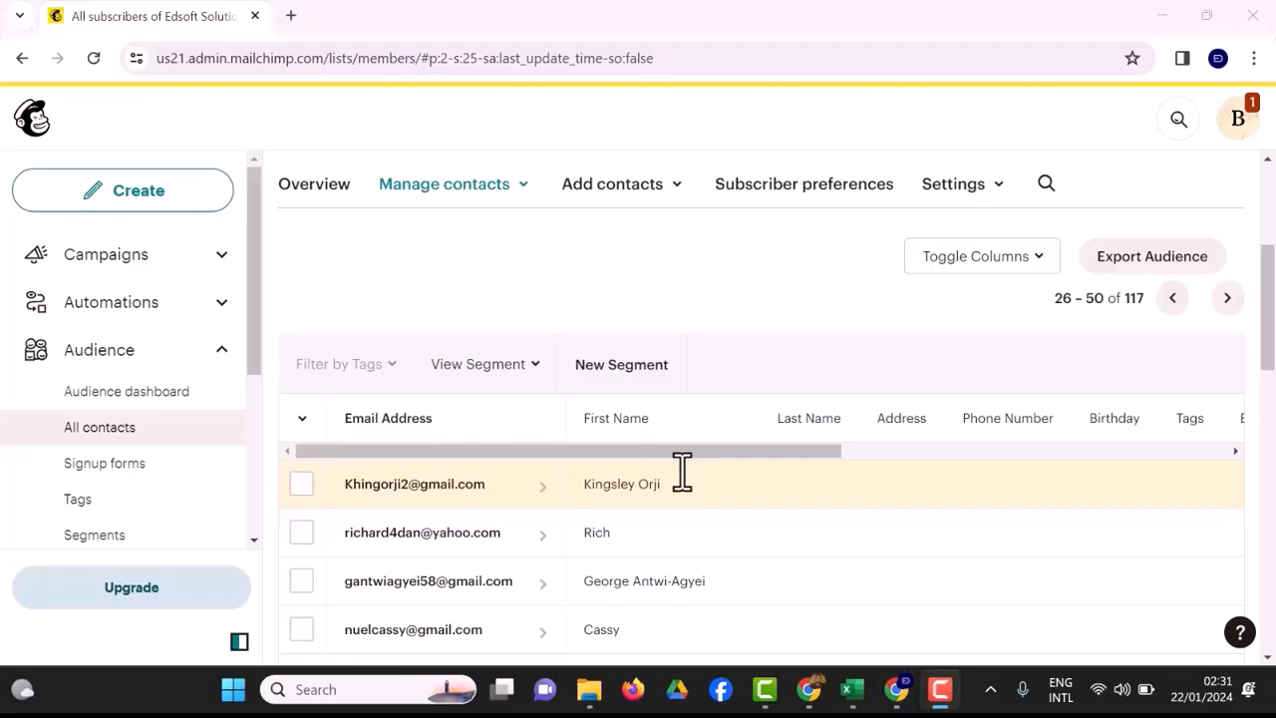